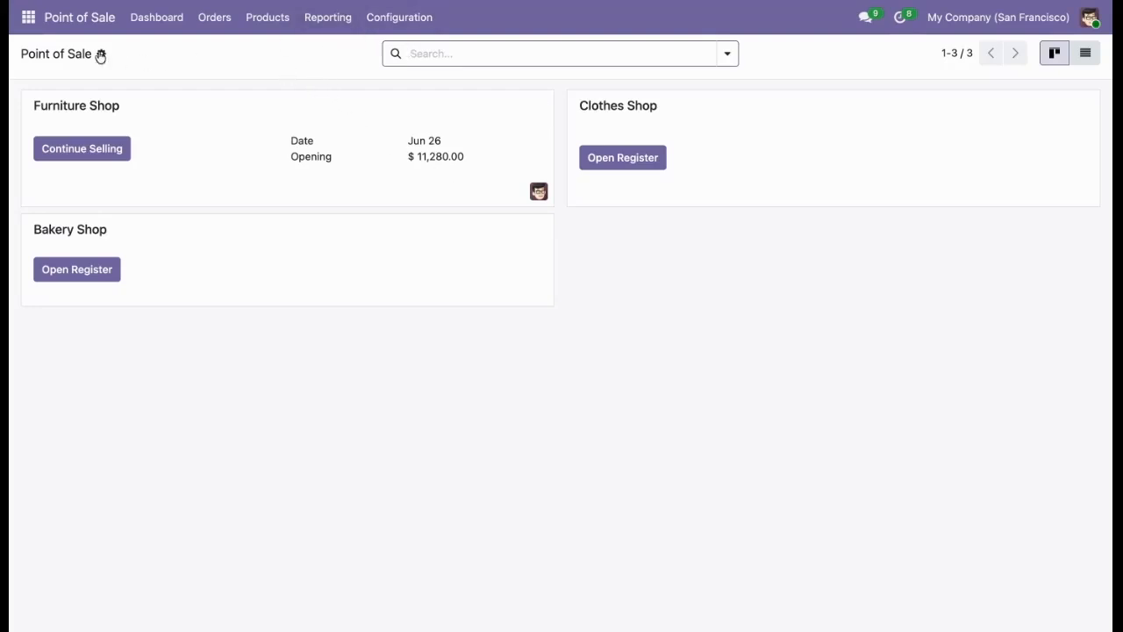
Open the administrator user's record from the user management settings and show its Point of Sale details.
click(29, 18)
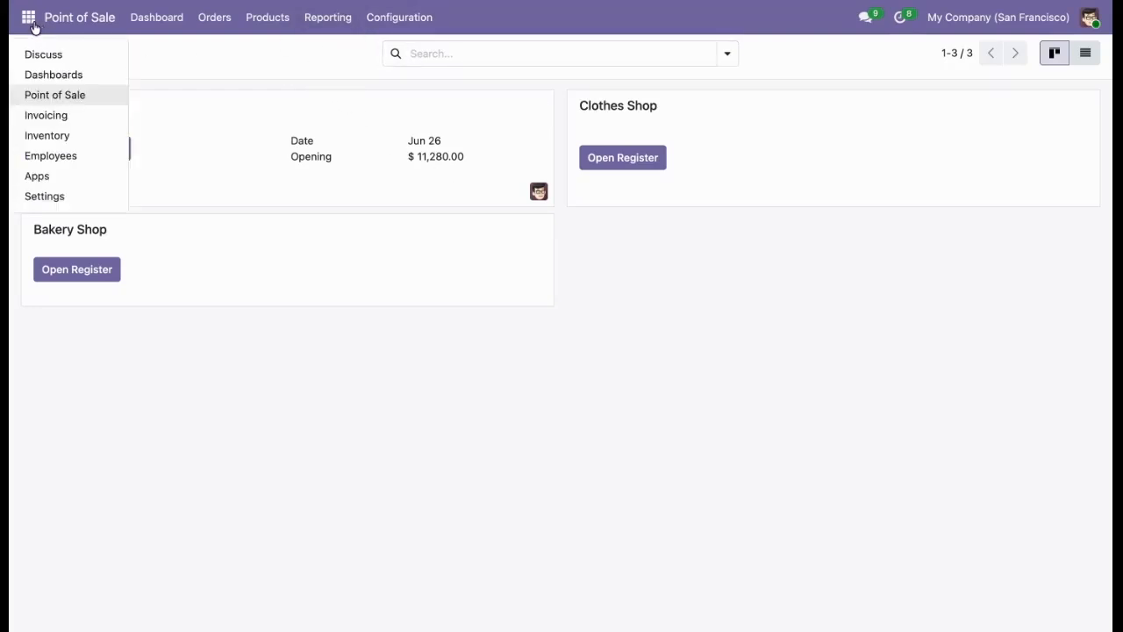
click(46, 197)
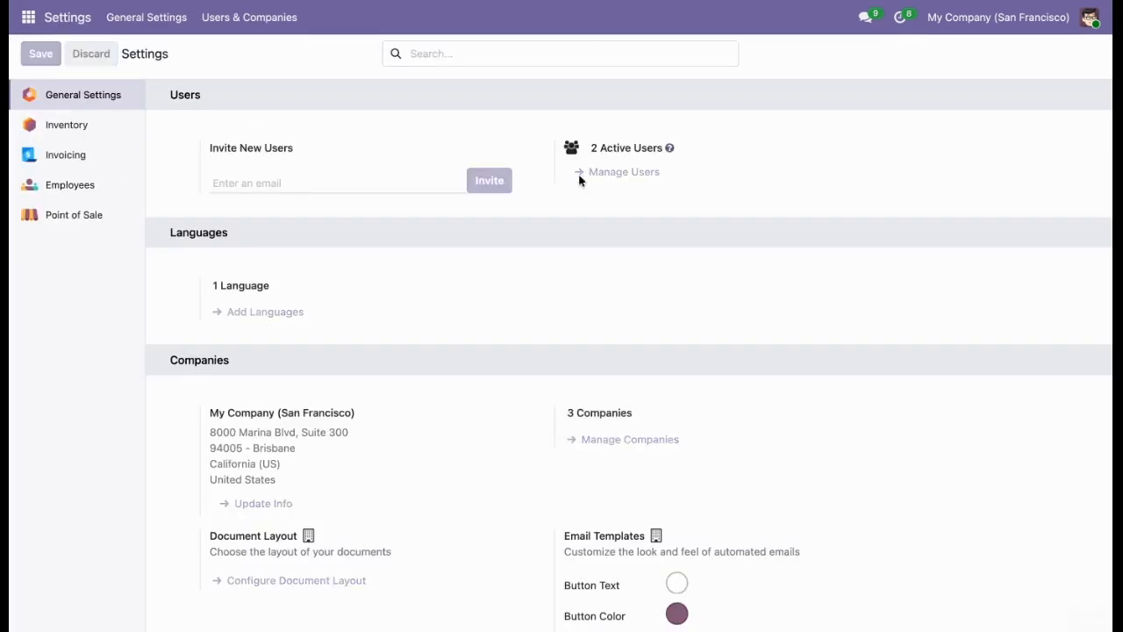
click(581, 178)
click(220, 156)
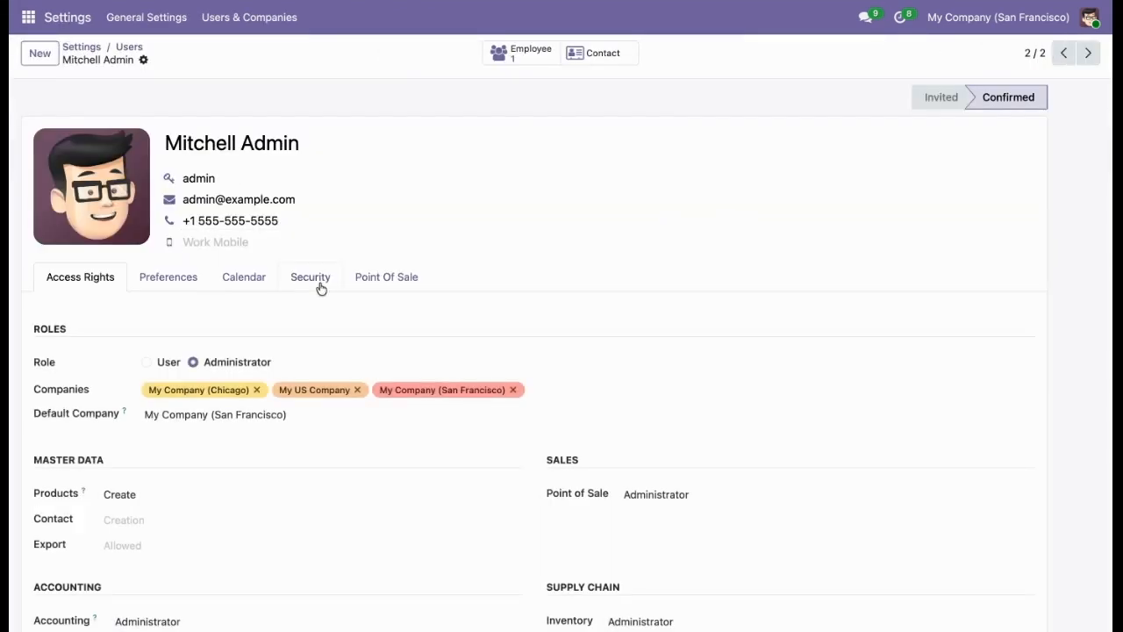
click(355, 281)
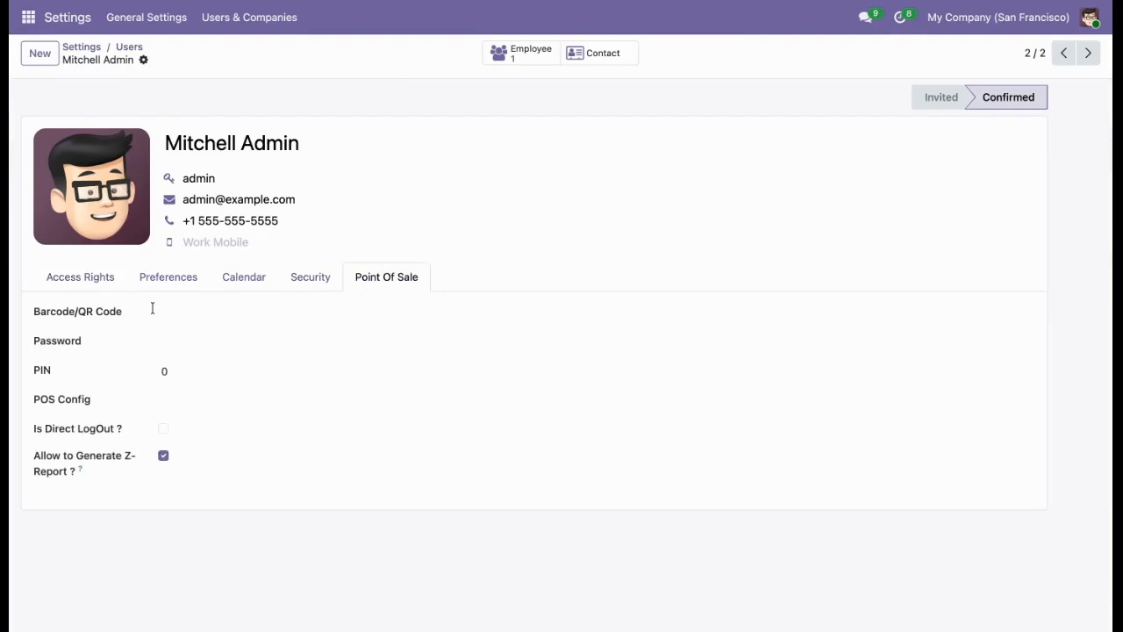
Fill in the administrator's barcode, password and PIN for Point of Sale, save the record and return to the users list.
click(194, 317)
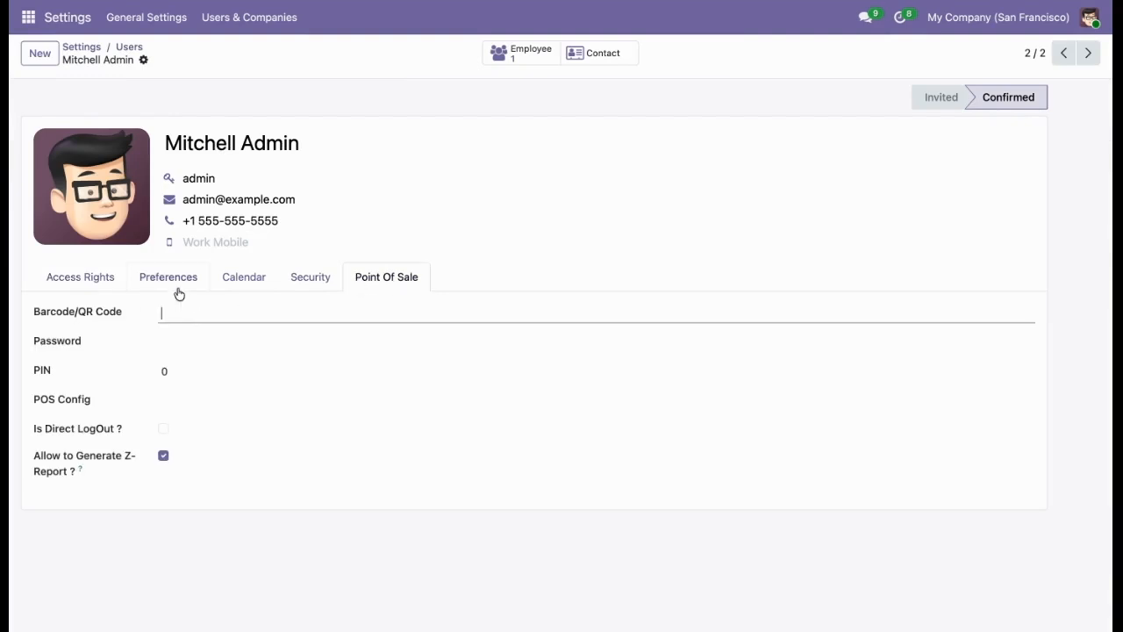
click(165, 342)
text(123)
click(170, 371)
text(123)
click(169, 62)
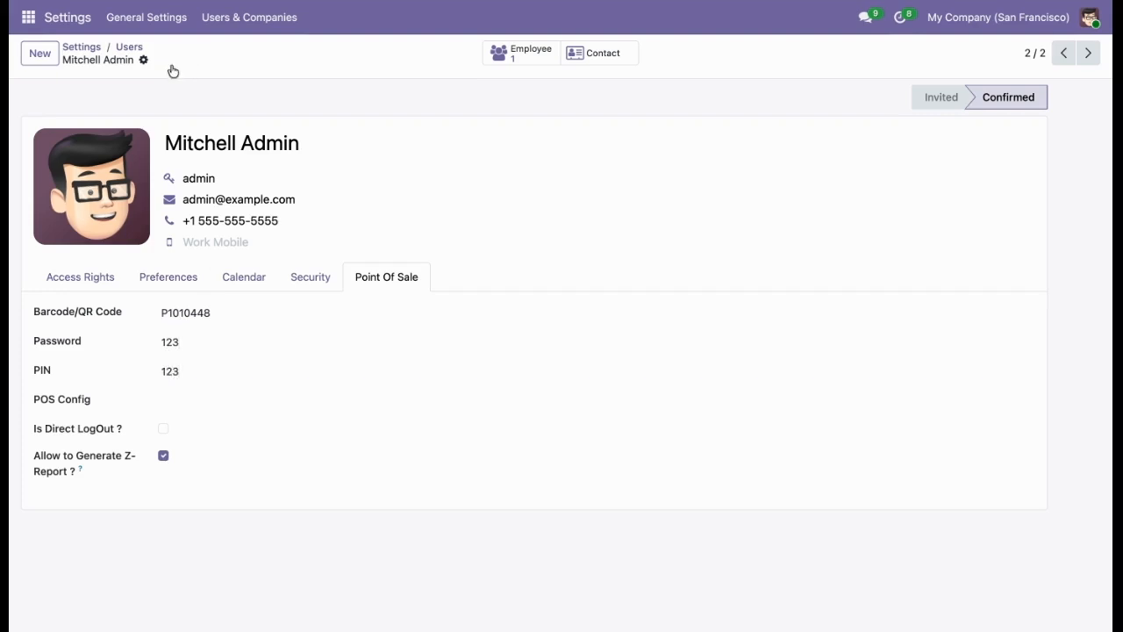
click(129, 48)
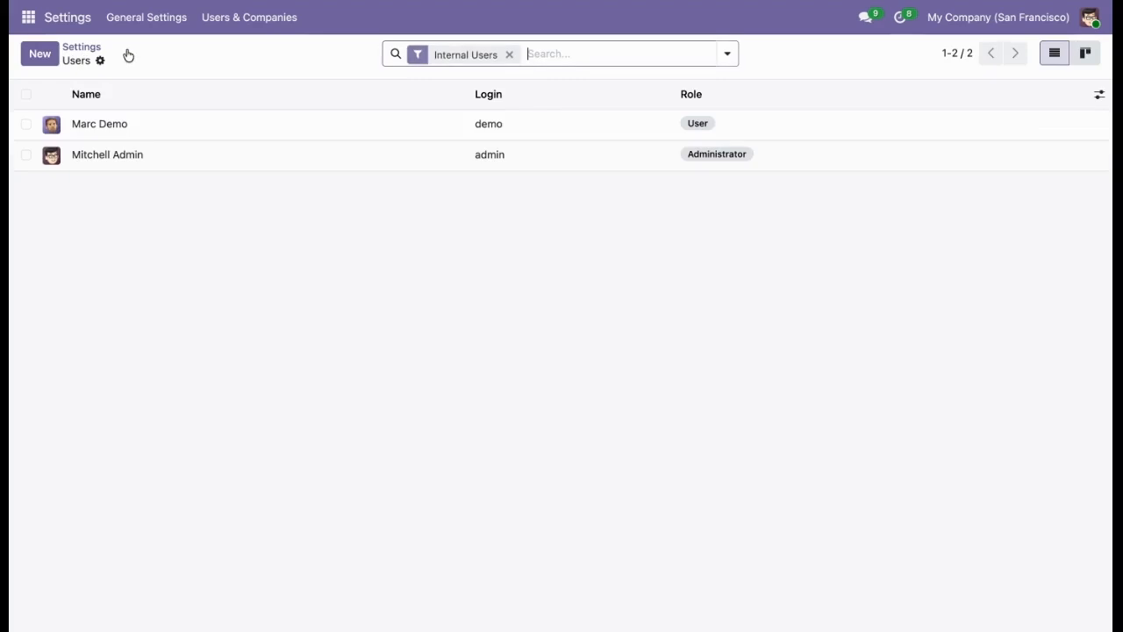
Open the Default Nomenclature barcode rules from the Point of Sale configuration settings.
click(28, 21)
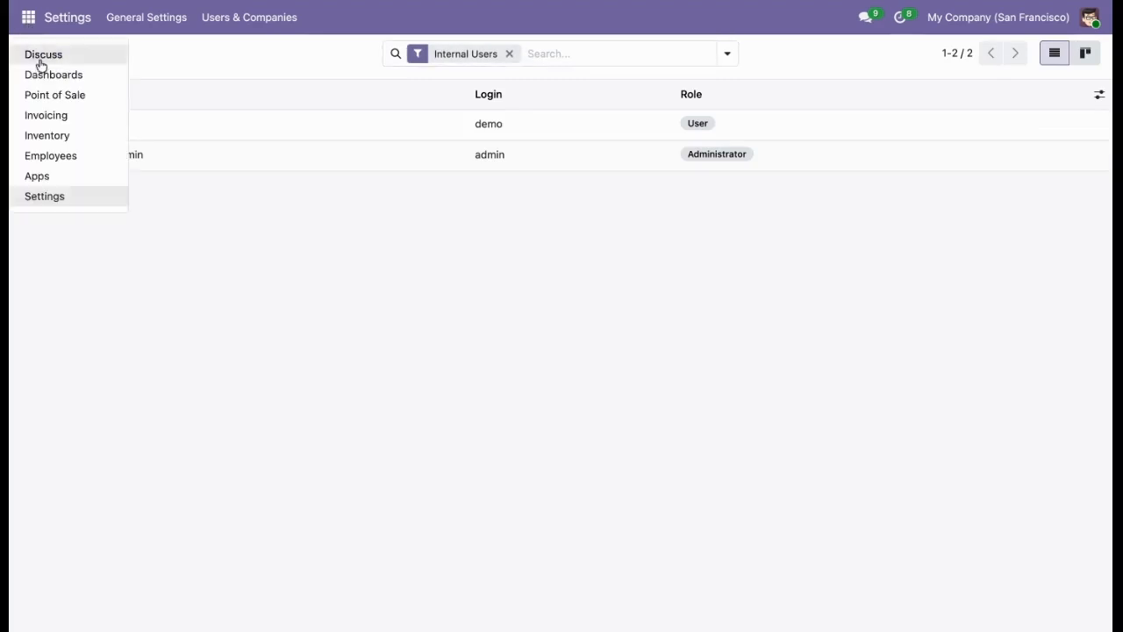
click(49, 94)
click(394, 15)
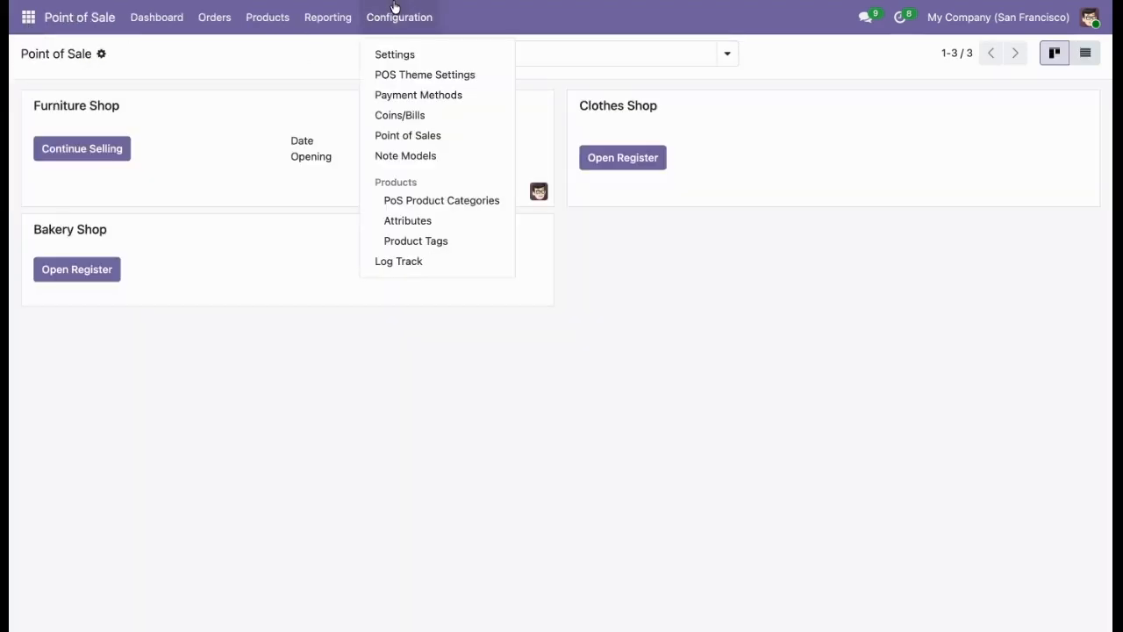
click(403, 54)
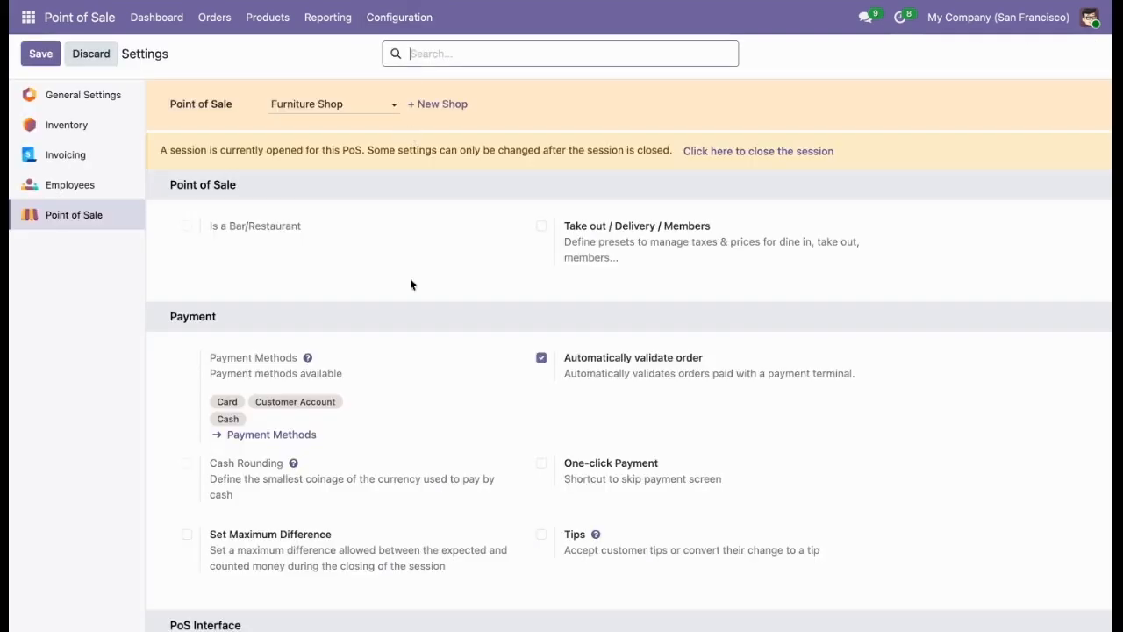
scroll(404, 320, down, 10)
scroll(404, 324, down, 15)
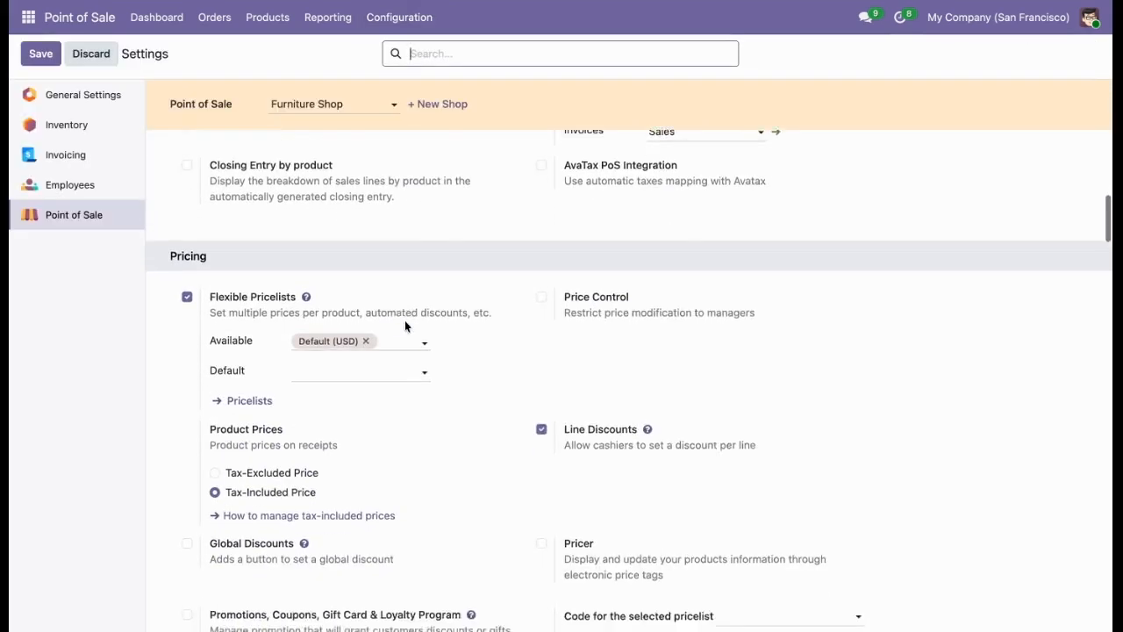
scroll(421, 365, down, 7)
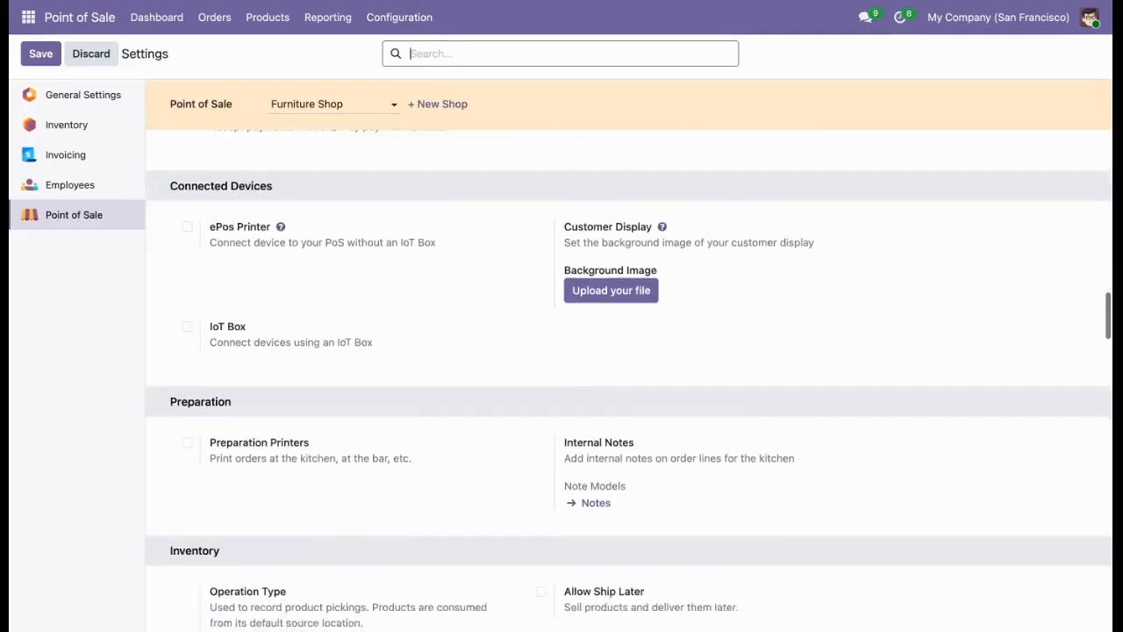
click(421, 363)
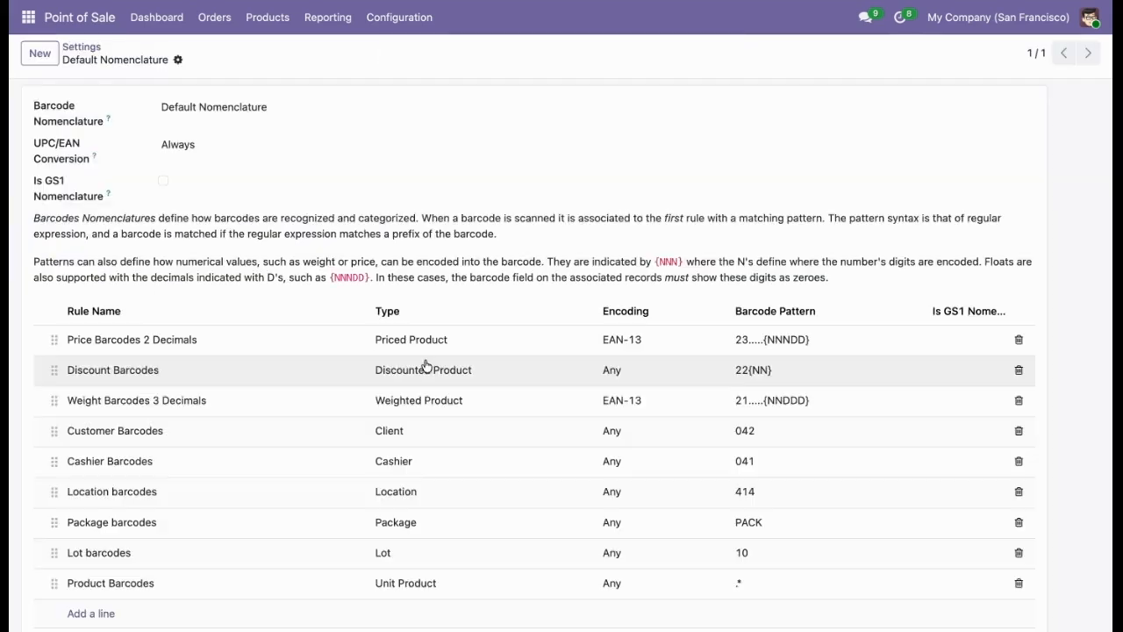
Add a barcode rule named "Manager validation" to the Default Nomenclature.
scroll(334, 368, down, 1)
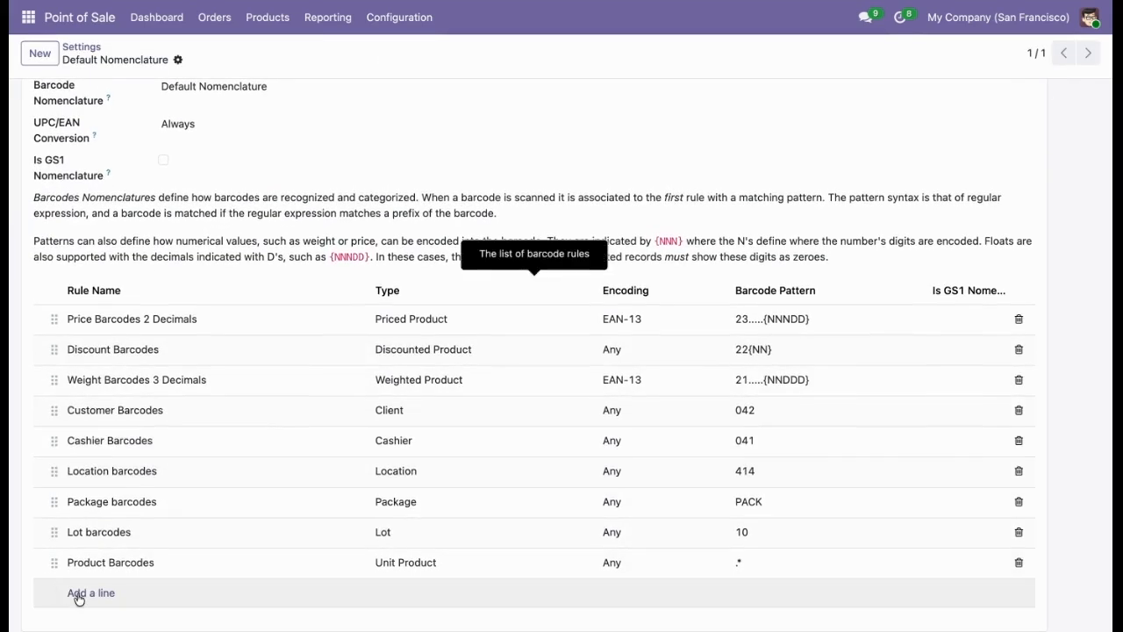
click(79, 593)
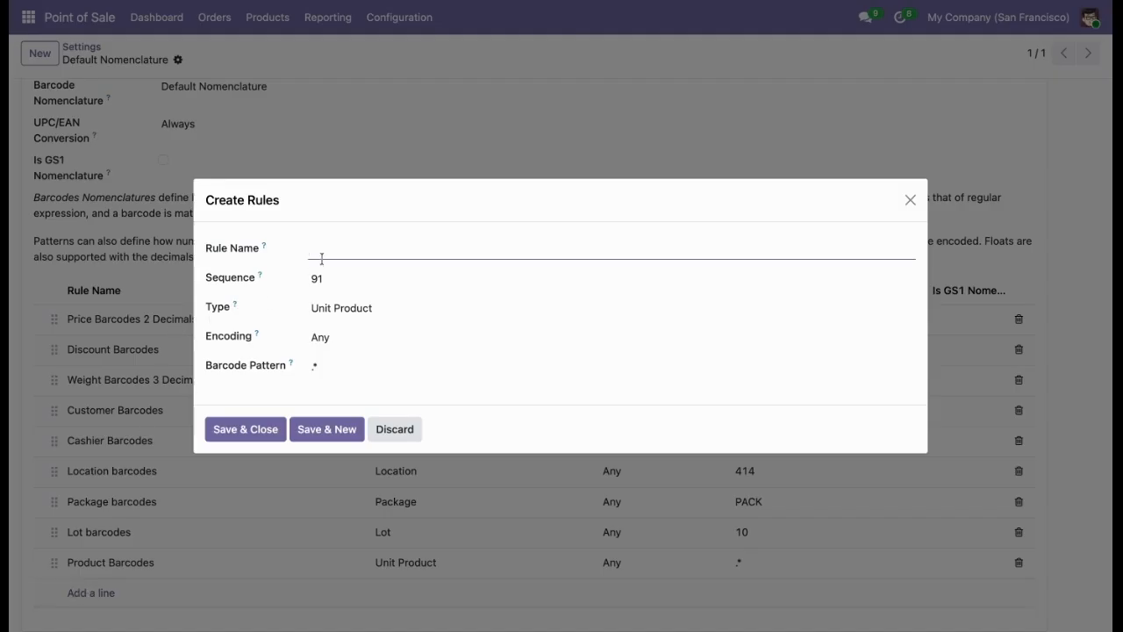
text(Manager validation)
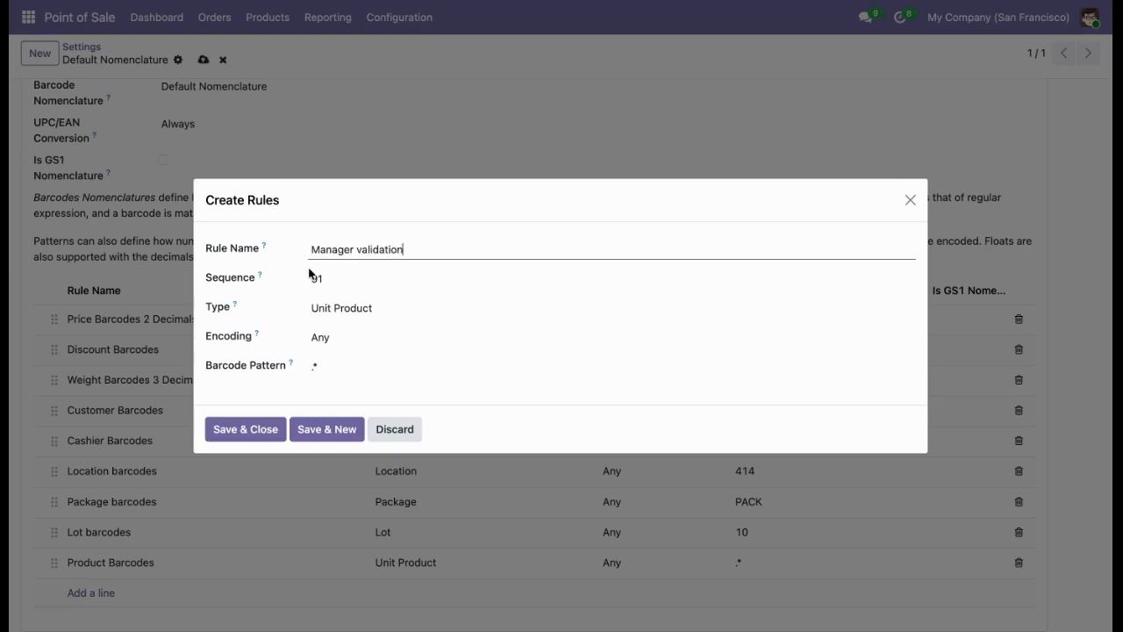
Set the new rule's sequence to 0 and its type to Authorize, and save it in the nomenclature.
drag(307, 277, 325, 277)
key(BackSpace)
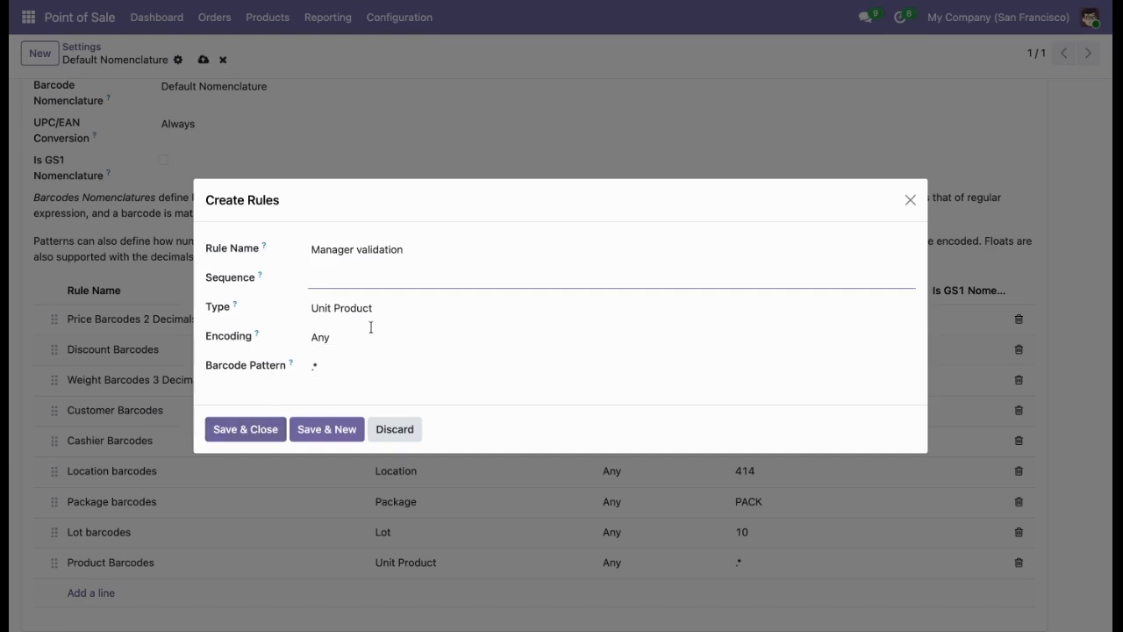
click(381, 303)
text(au)
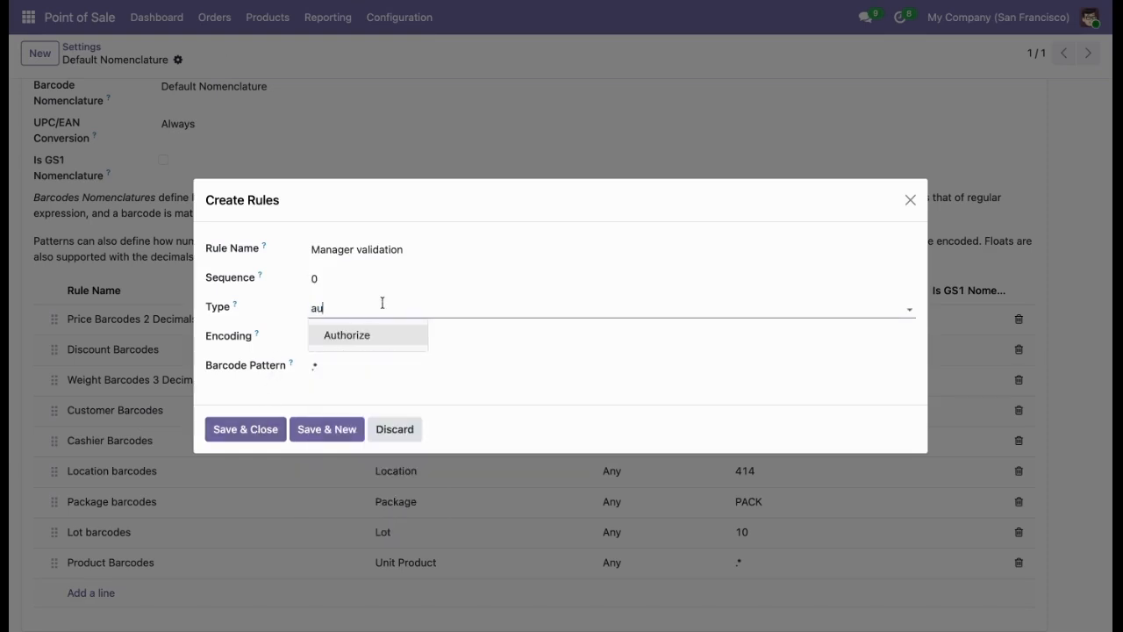
click(380, 341)
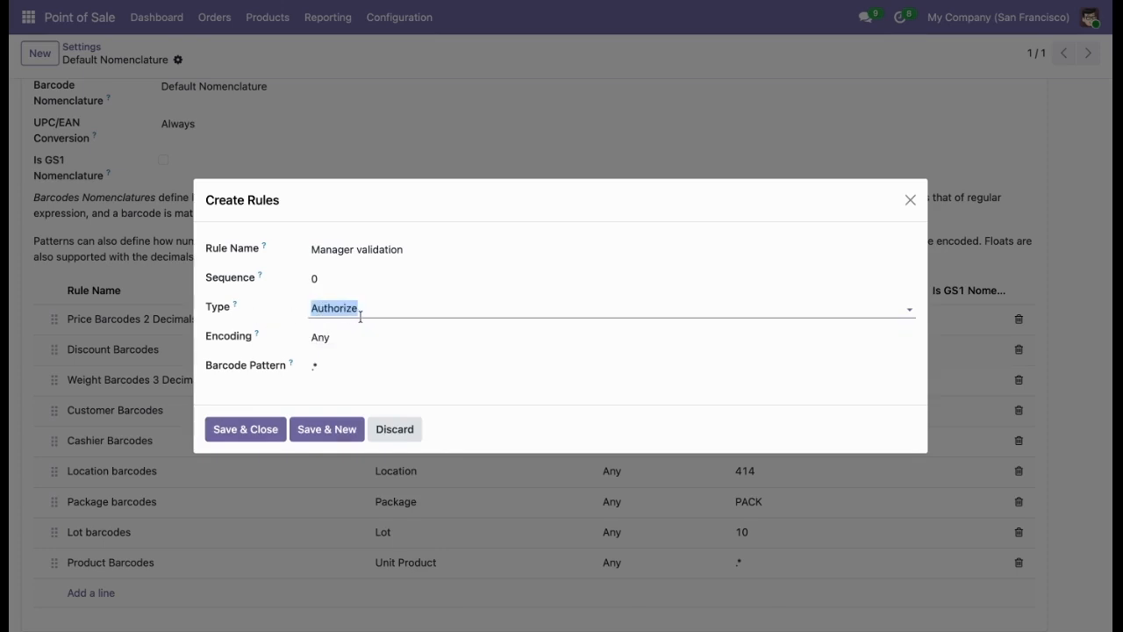
click(268, 433)
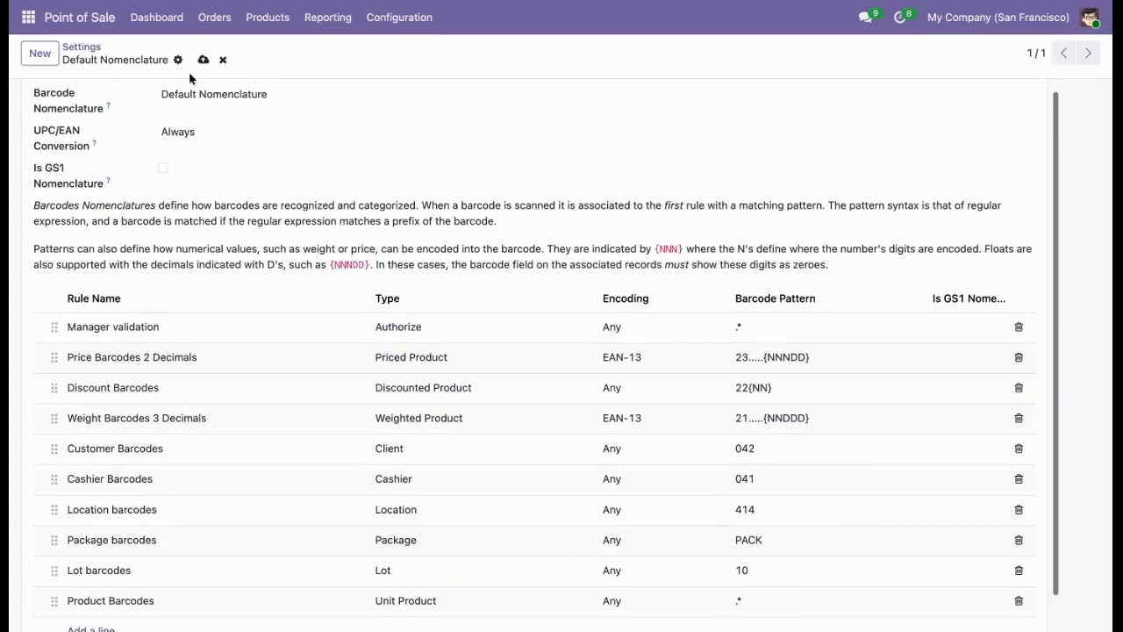
click(202, 61)
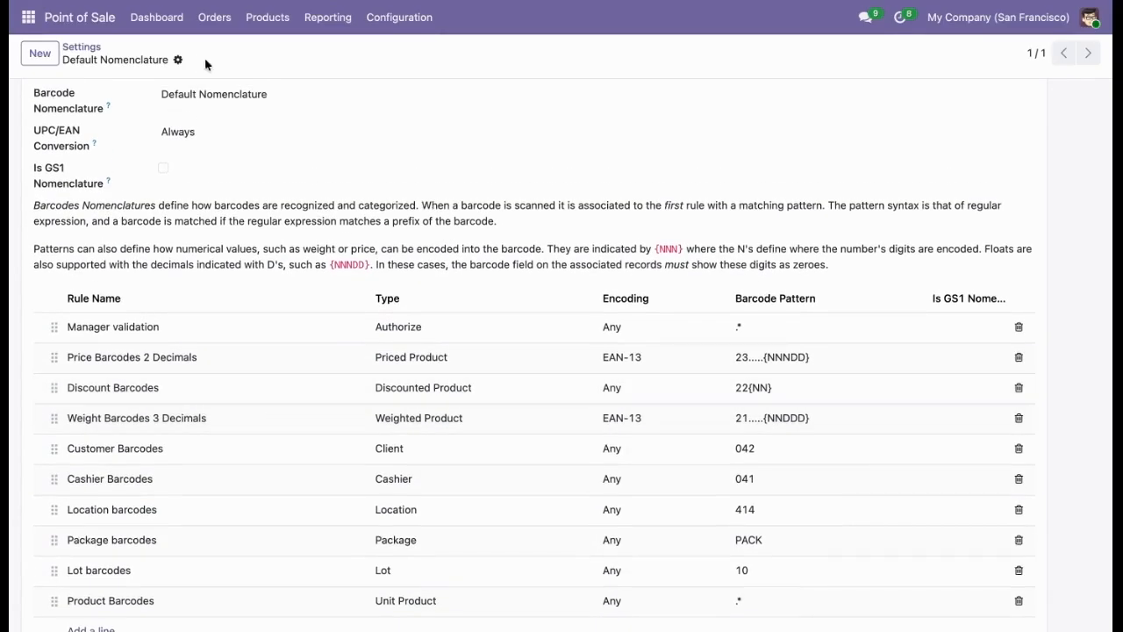
Enable POS Manager Validation in the Furniture Shop settings with the validation type All.
click(92, 51)
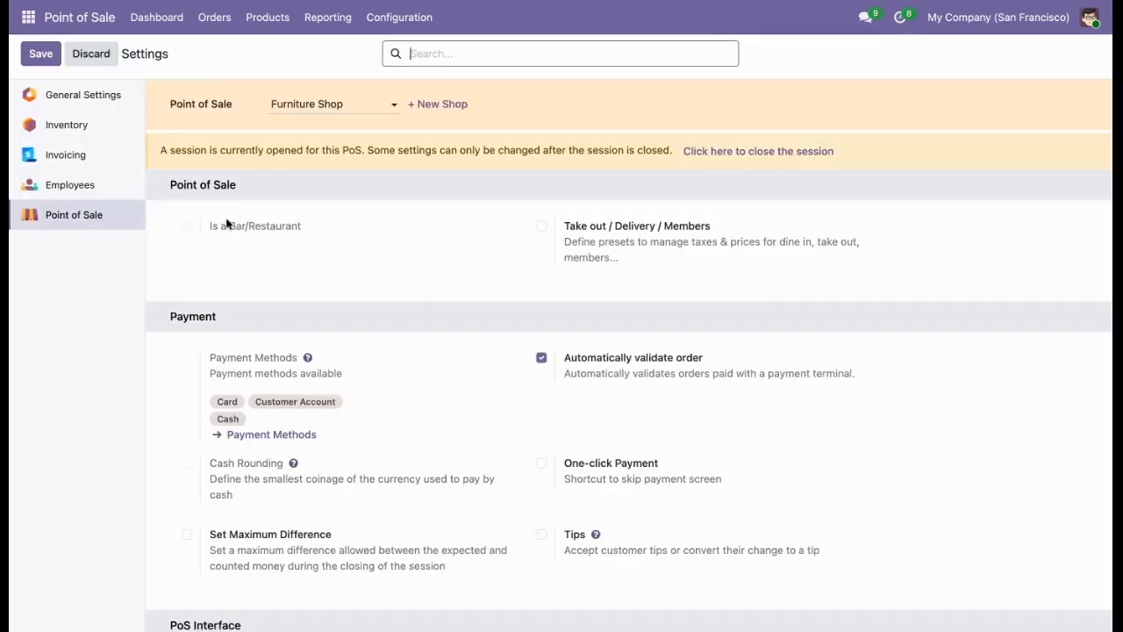
scroll(370, 379, down, 20)
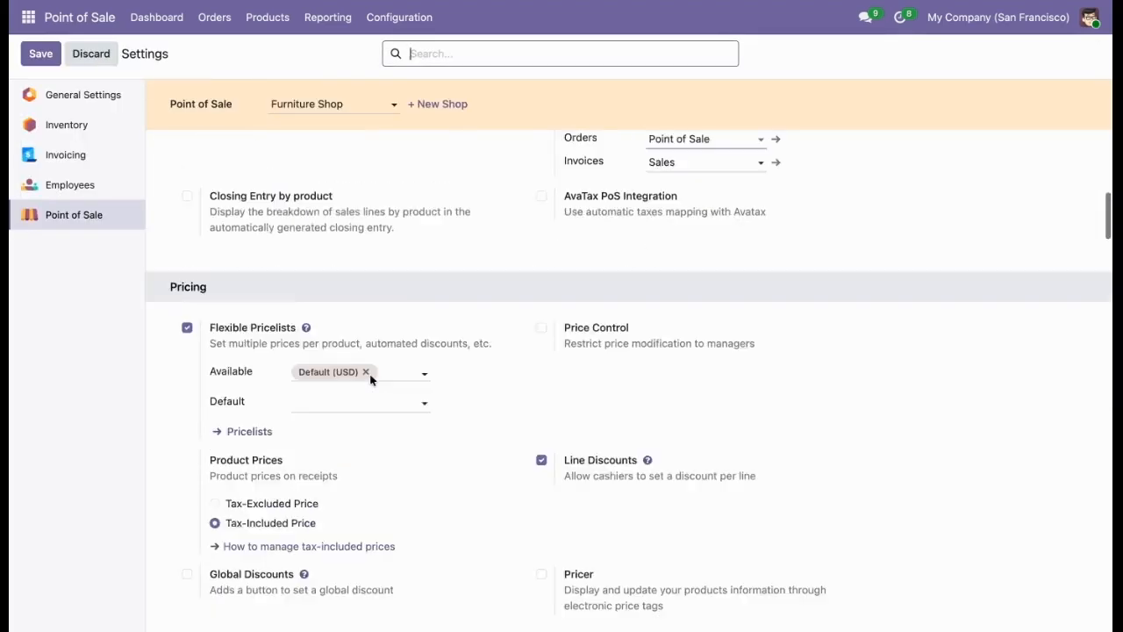
scroll(628, 378, down, 20)
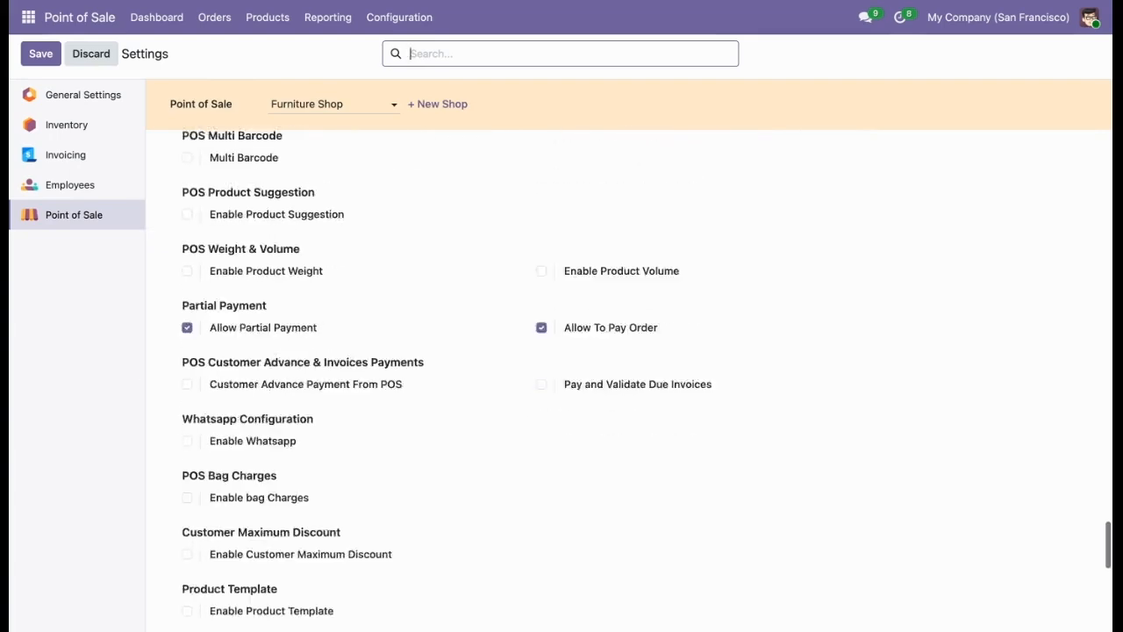
scroll(628, 377, down, 5)
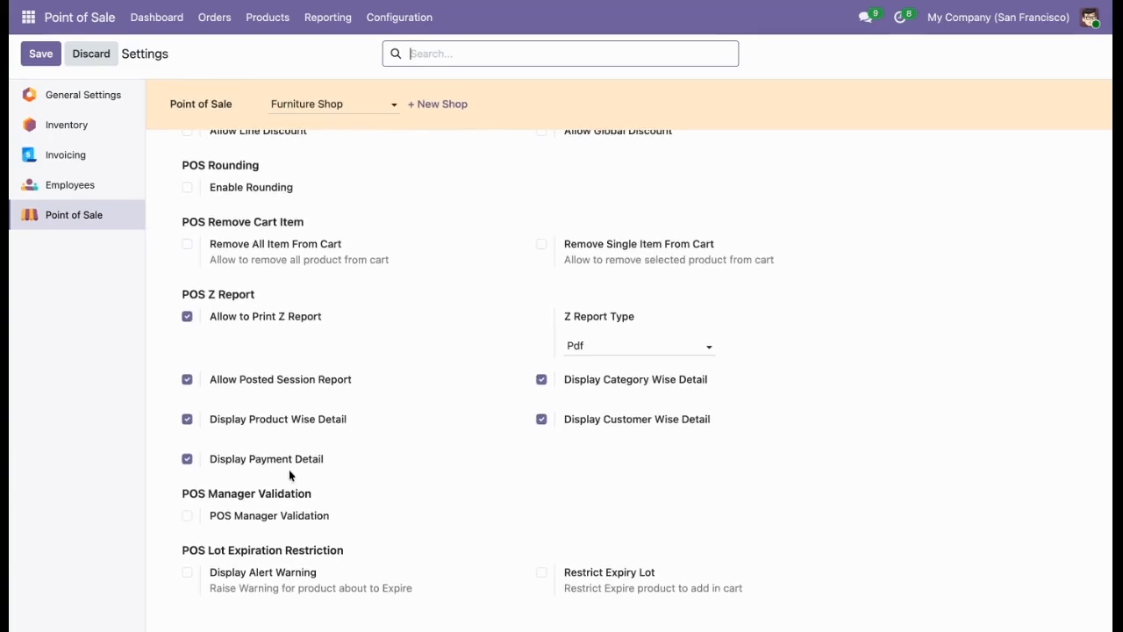
click(263, 516)
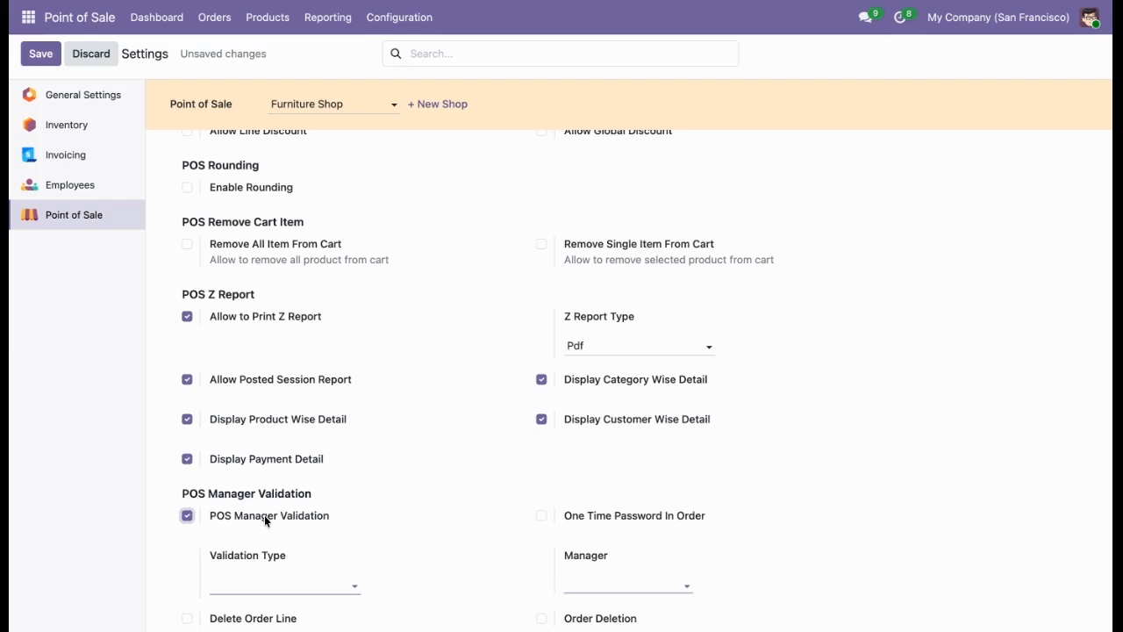
scroll(264, 515, down, 2)
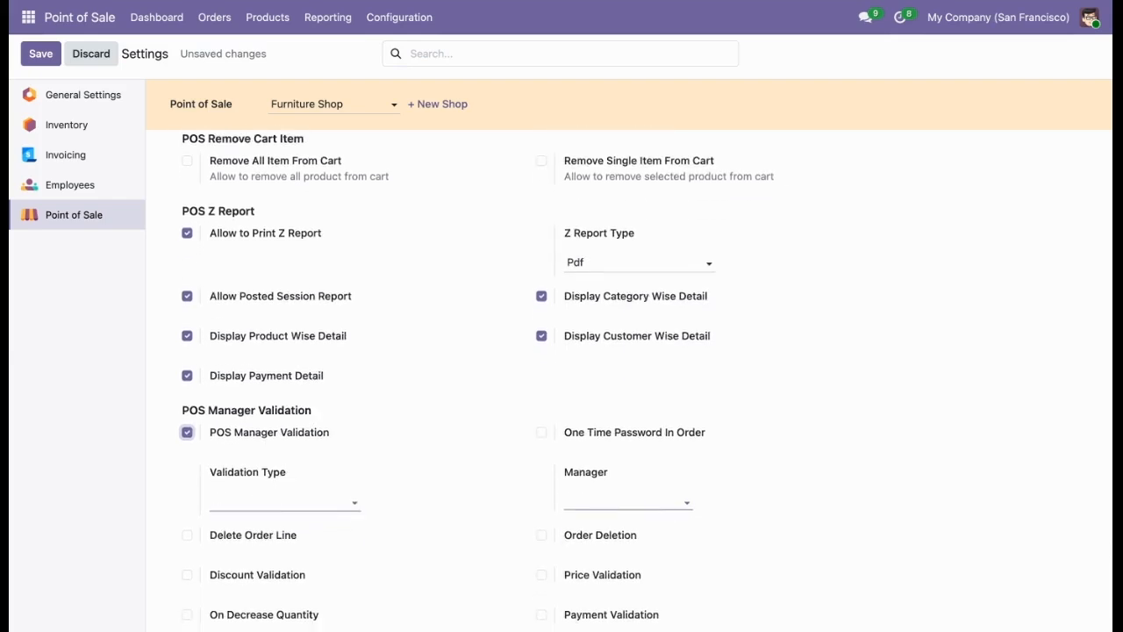
click(248, 497)
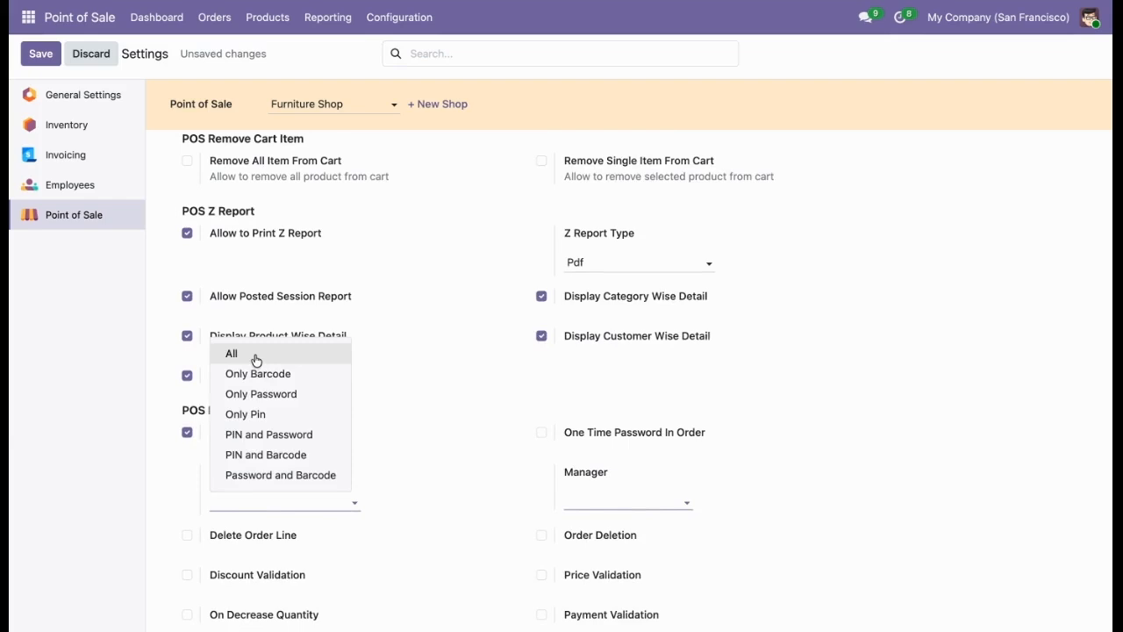
click(256, 359)
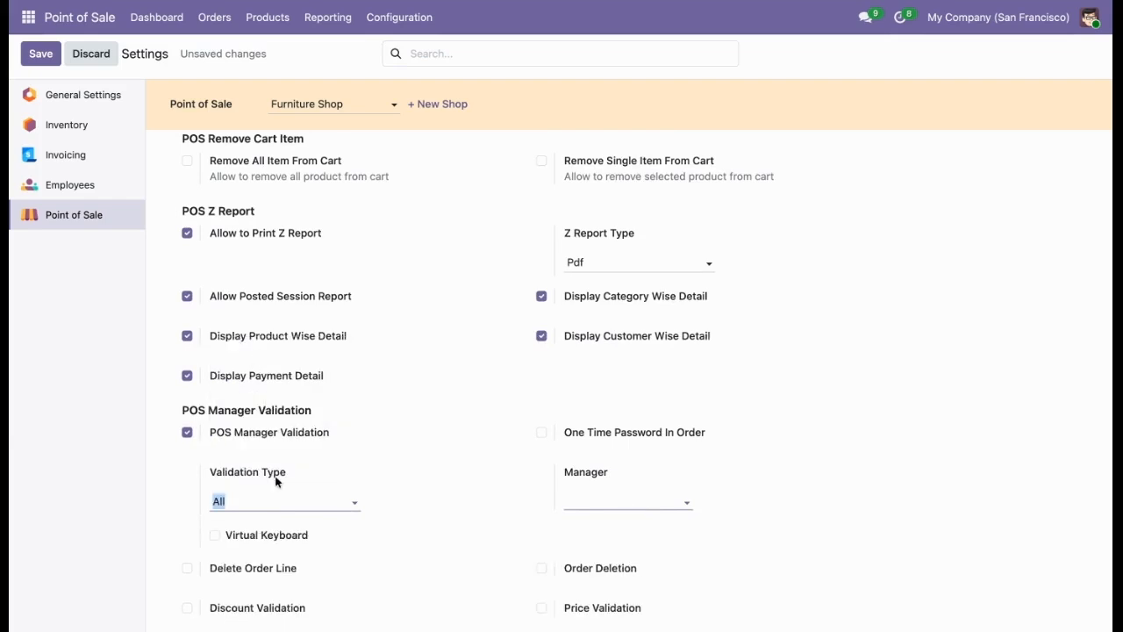
Assign the administrator user as the manager for POS Manager Validation and save the settings.
click(584, 494)
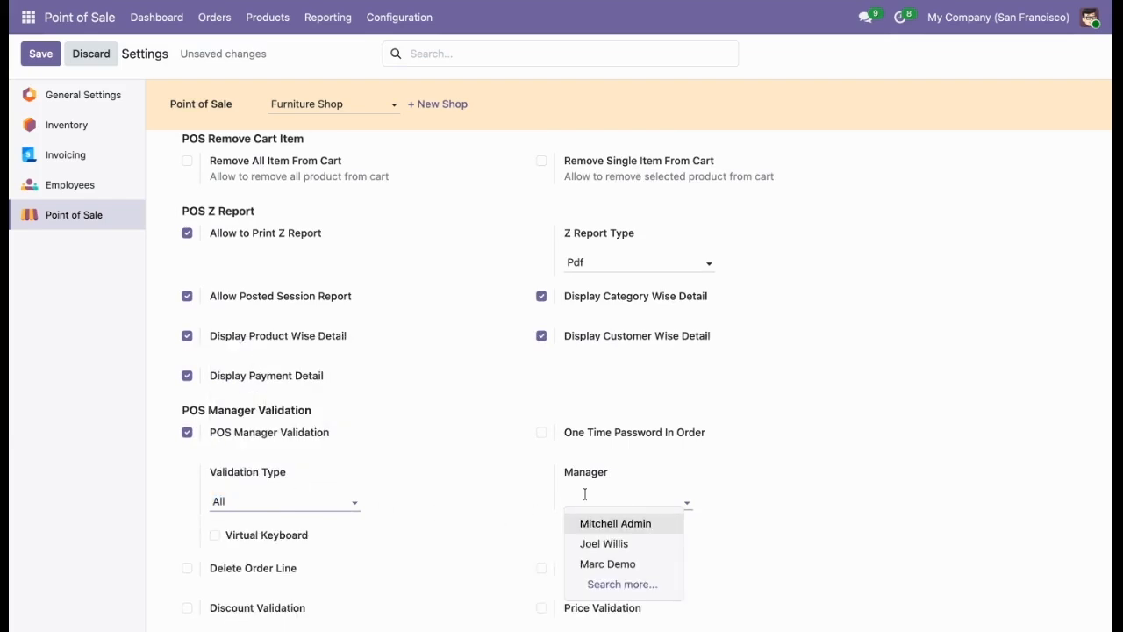
scroll(585, 494, down, 2)
click(582, 426)
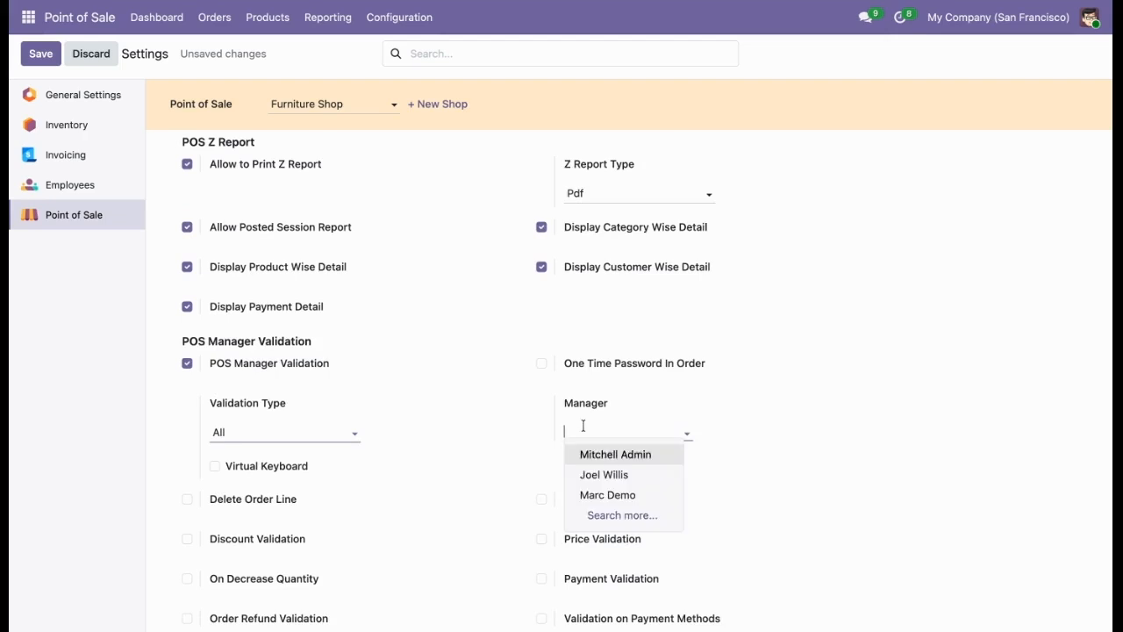
click(585, 454)
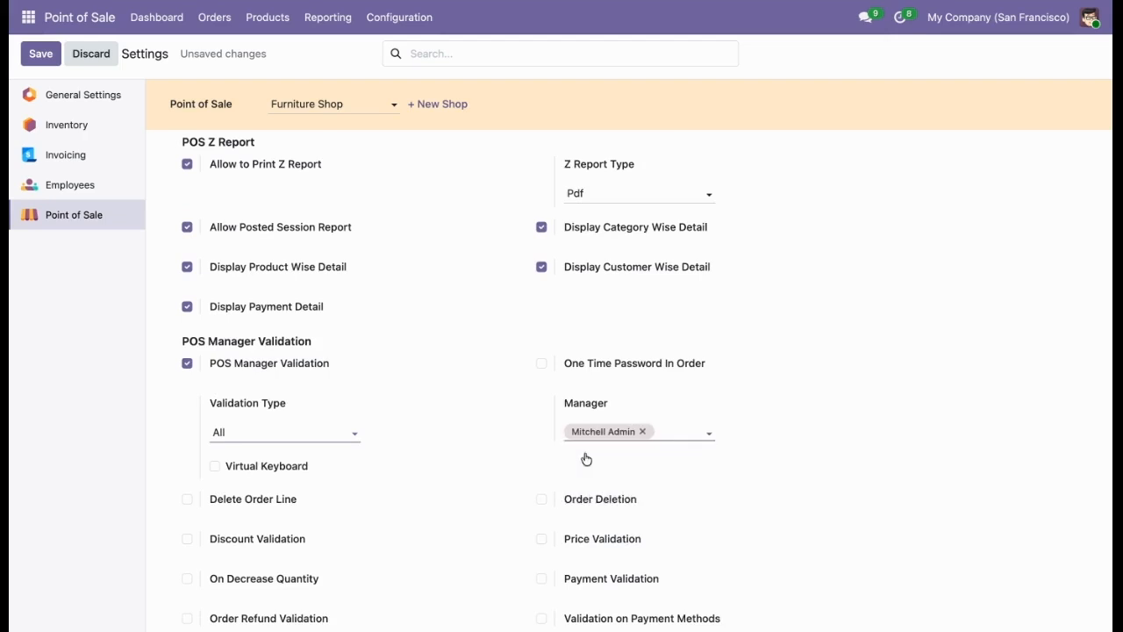
click(40, 55)
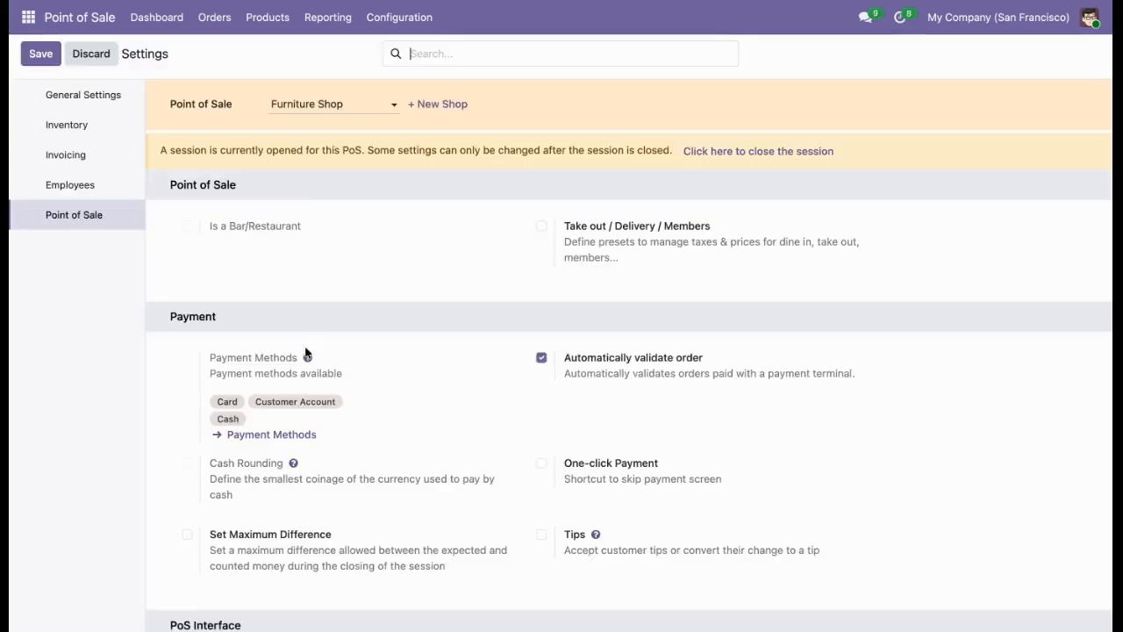
Enable the Delete Order Line option under POS Manager Validation.
scroll(306, 350, down, 20)
scroll(629, 377, down, 20)
scroll(629, 377, down, 20)
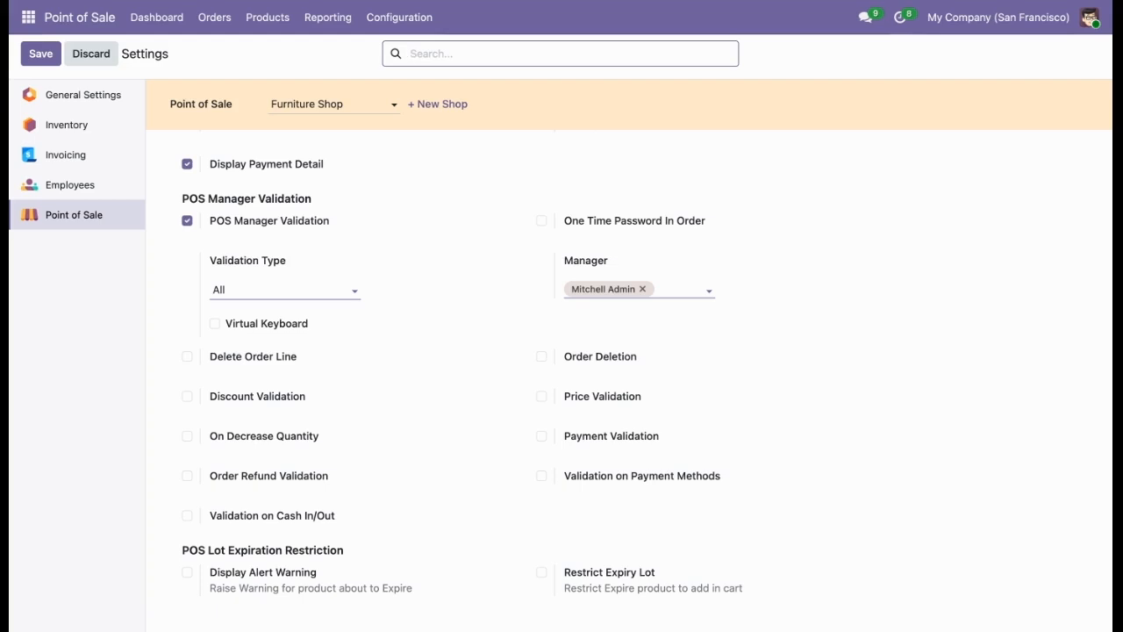
click(280, 355)
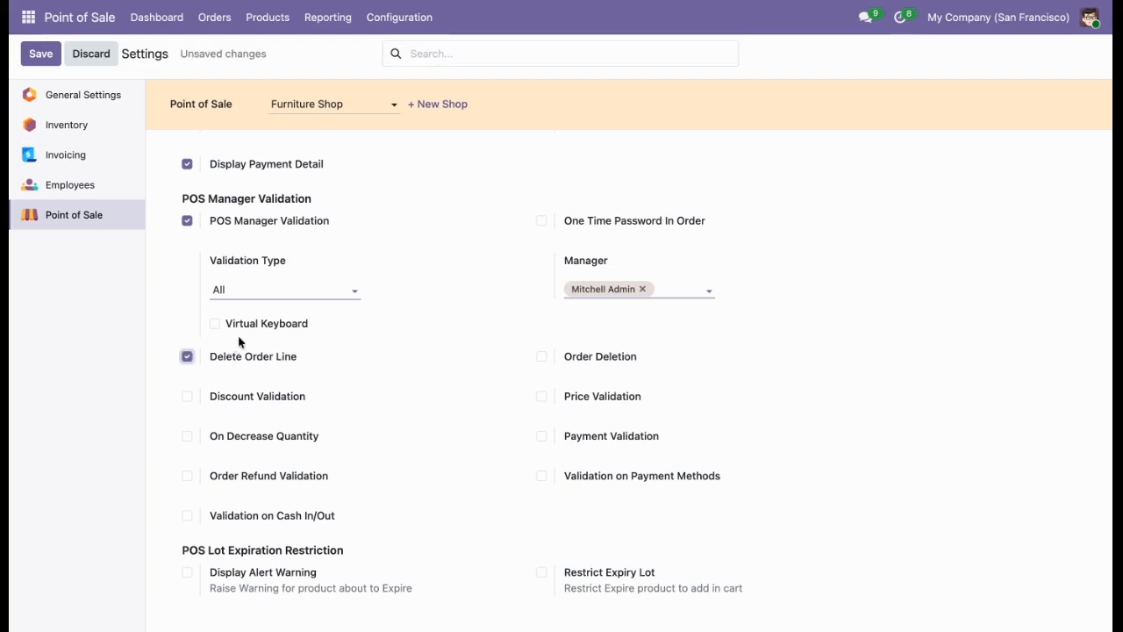
Save the settings and reload the data in the Furniture Shop register.
click(45, 60)
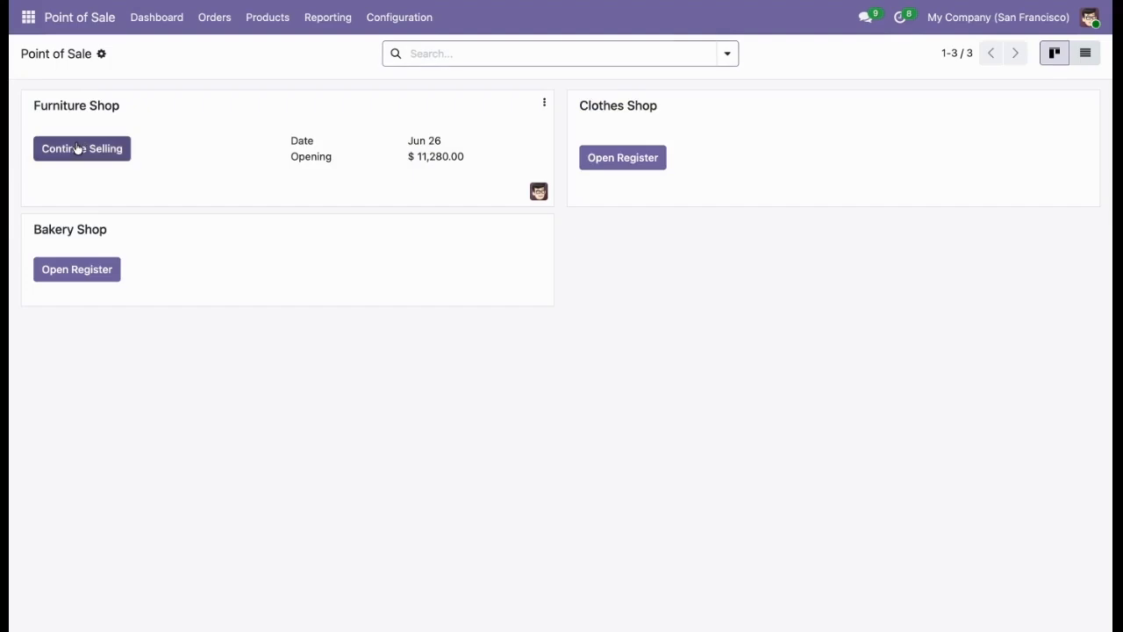
click(79, 147)
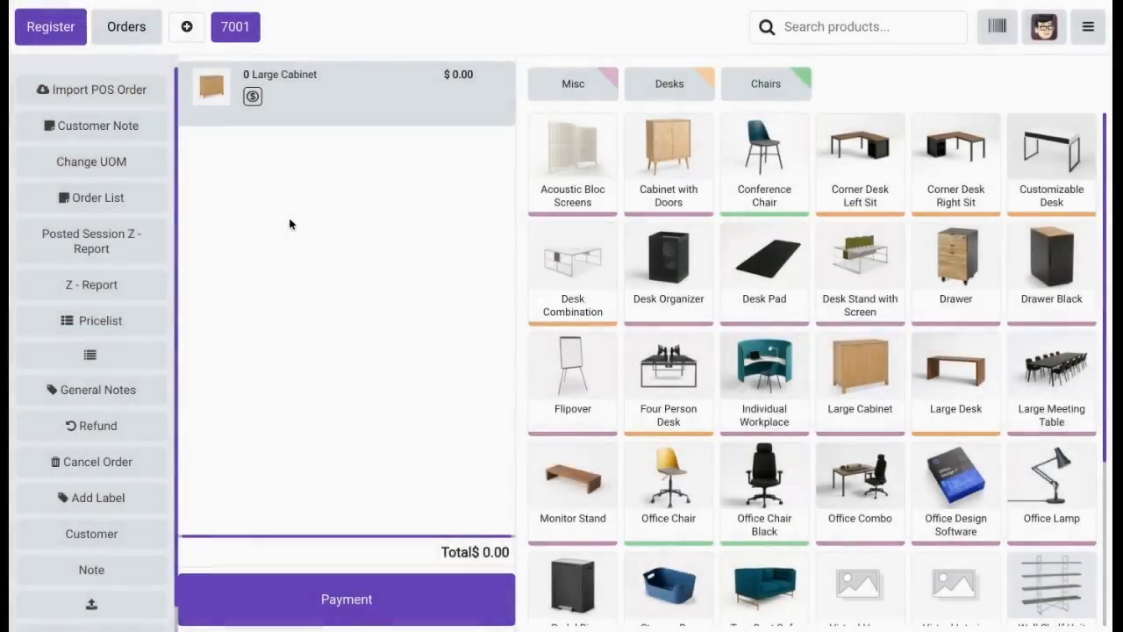
click(1088, 27)
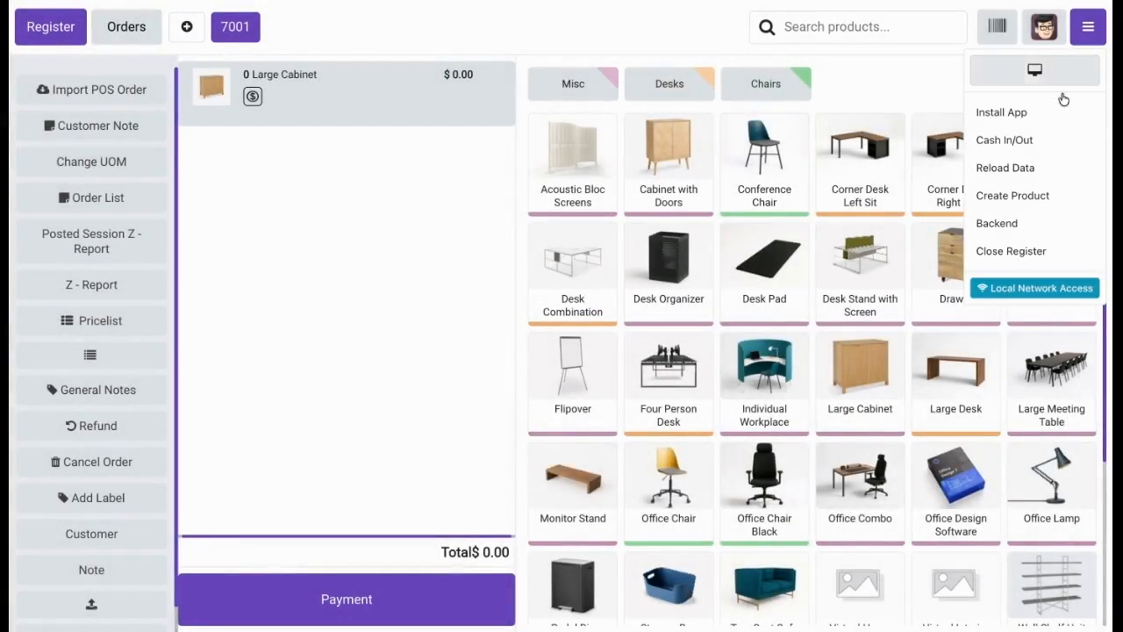
click(1011, 164)
click(407, 404)
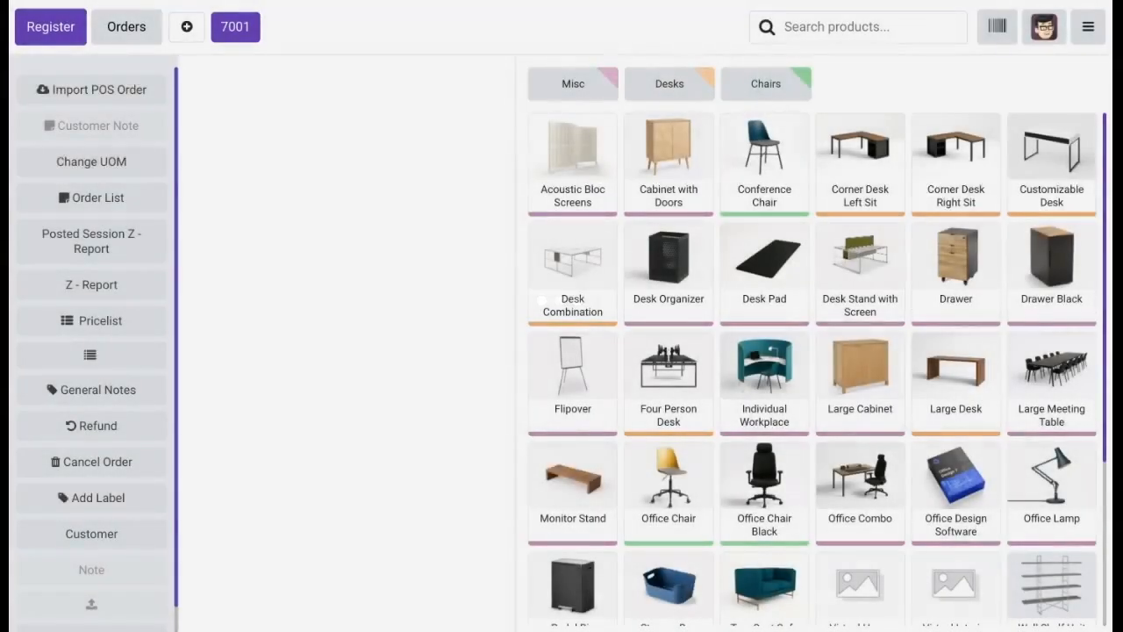
Add a Large Cabinet to the order and delete its order line, authorizing each removal with the manager's barcode.
click(860, 385)
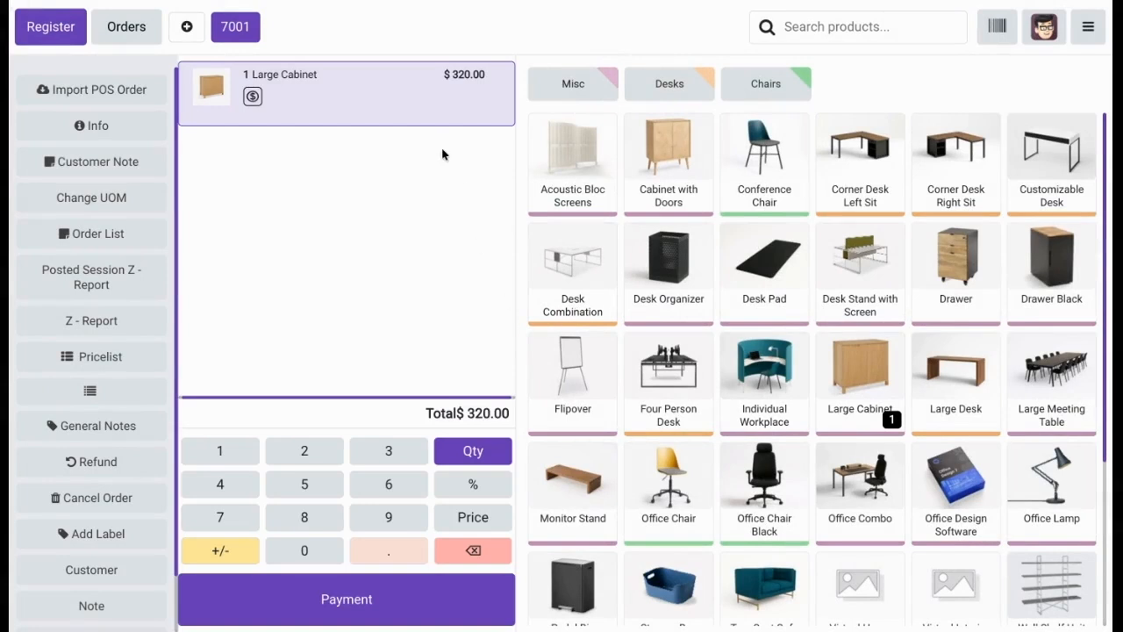
click(472, 550)
click(468, 548)
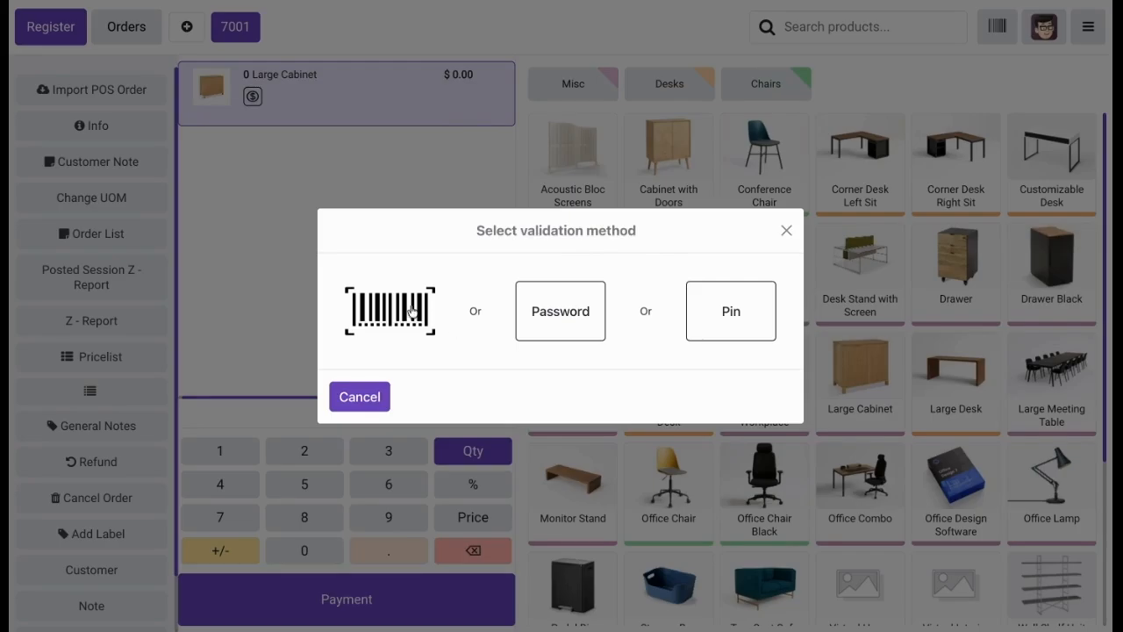
click(412, 312)
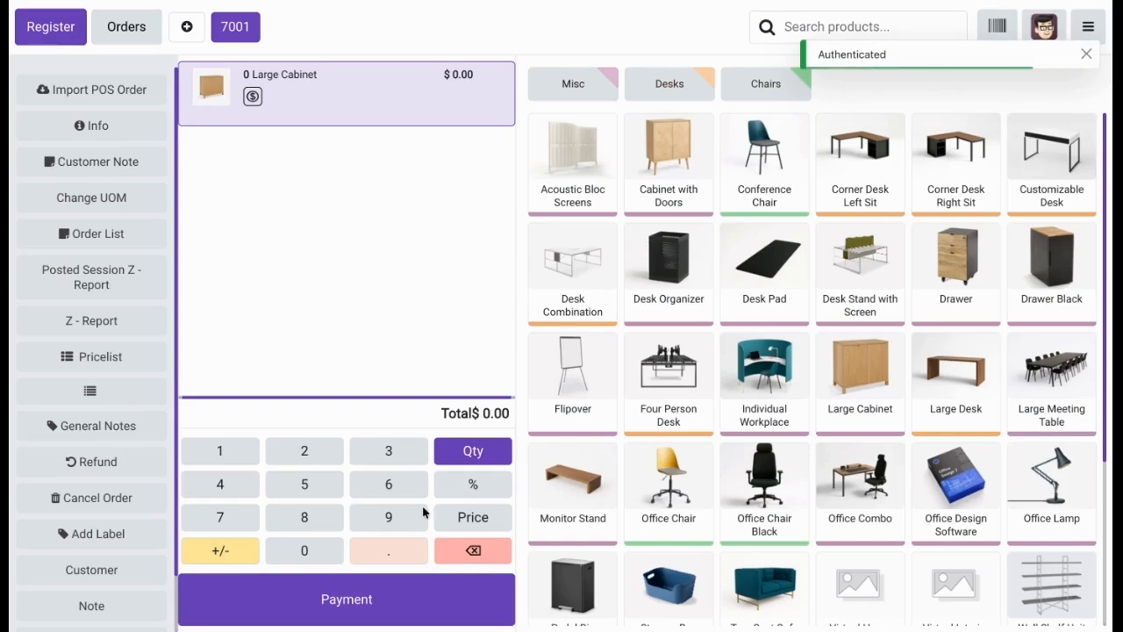
click(453, 558)
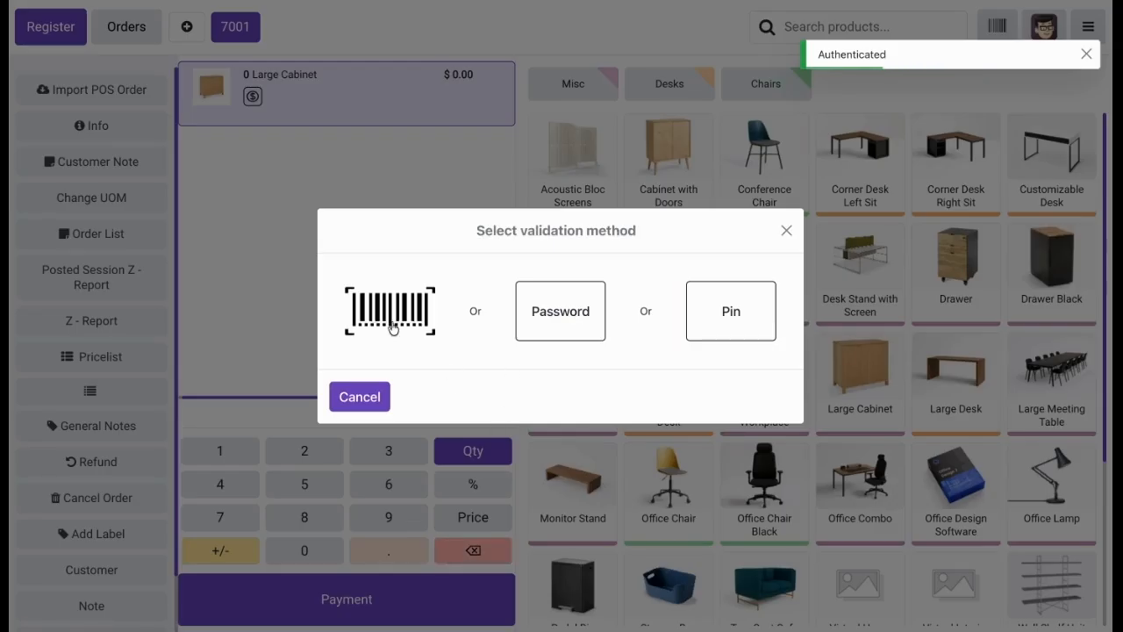
click(387, 342)
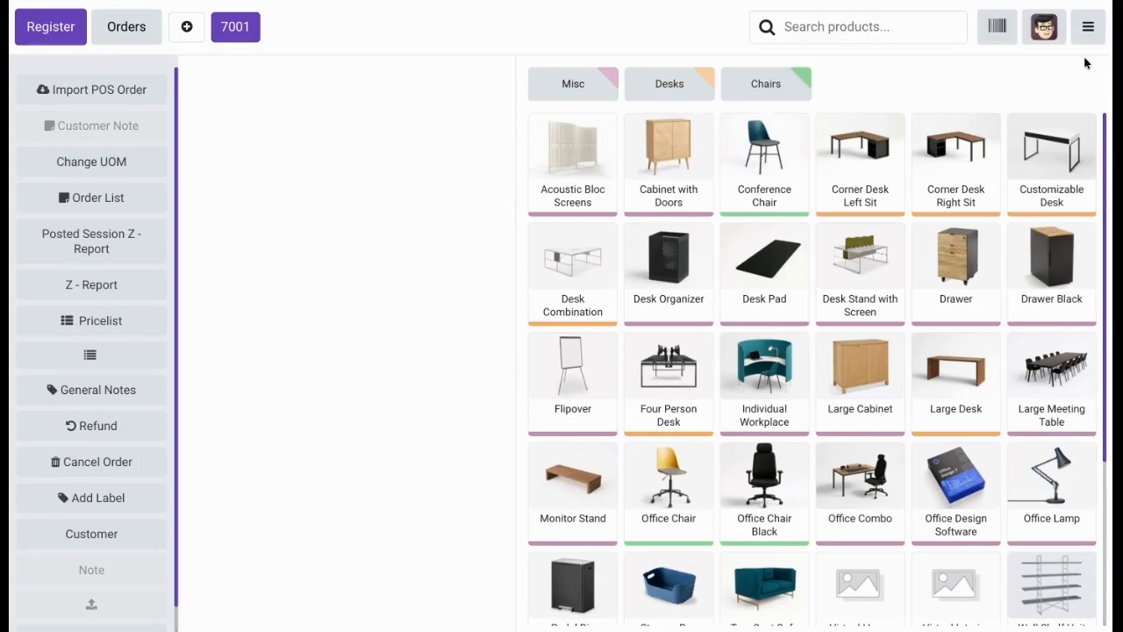
Return to the backend, enable Discount Validation under POS Manager Validation in the Furniture Shop settings, and save.
click(1088, 27)
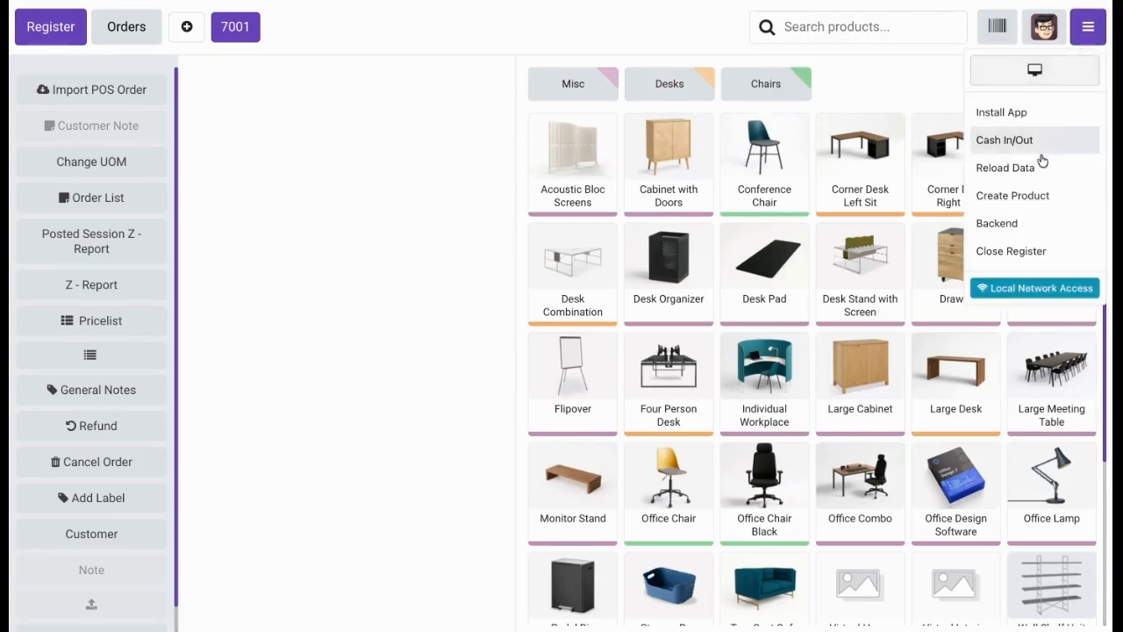
click(1016, 221)
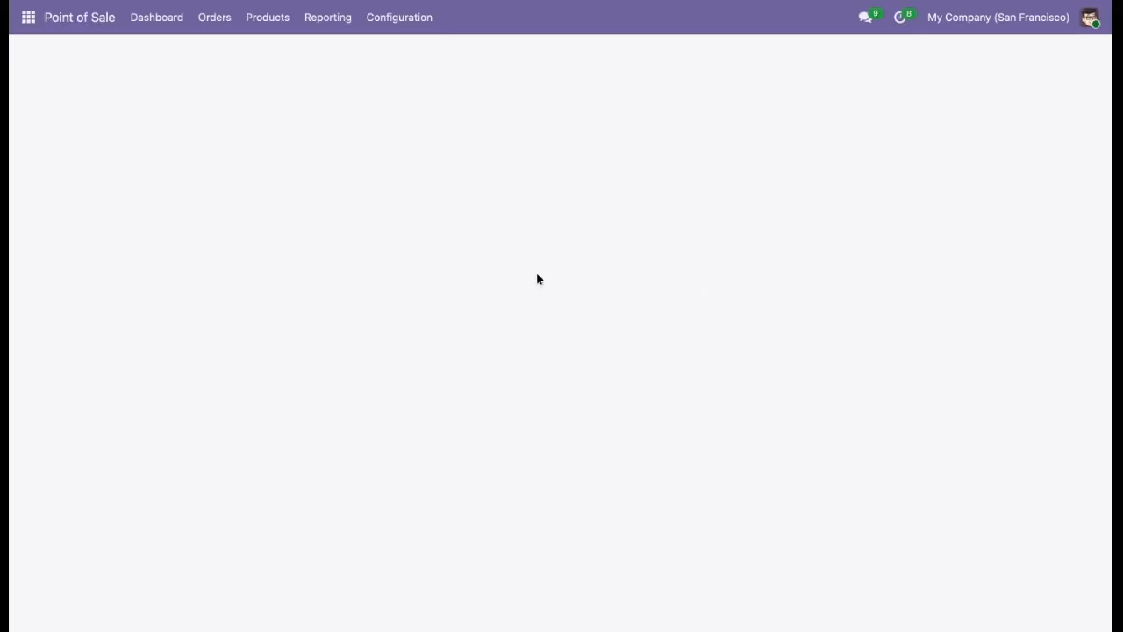
click(398, 29)
click(398, 54)
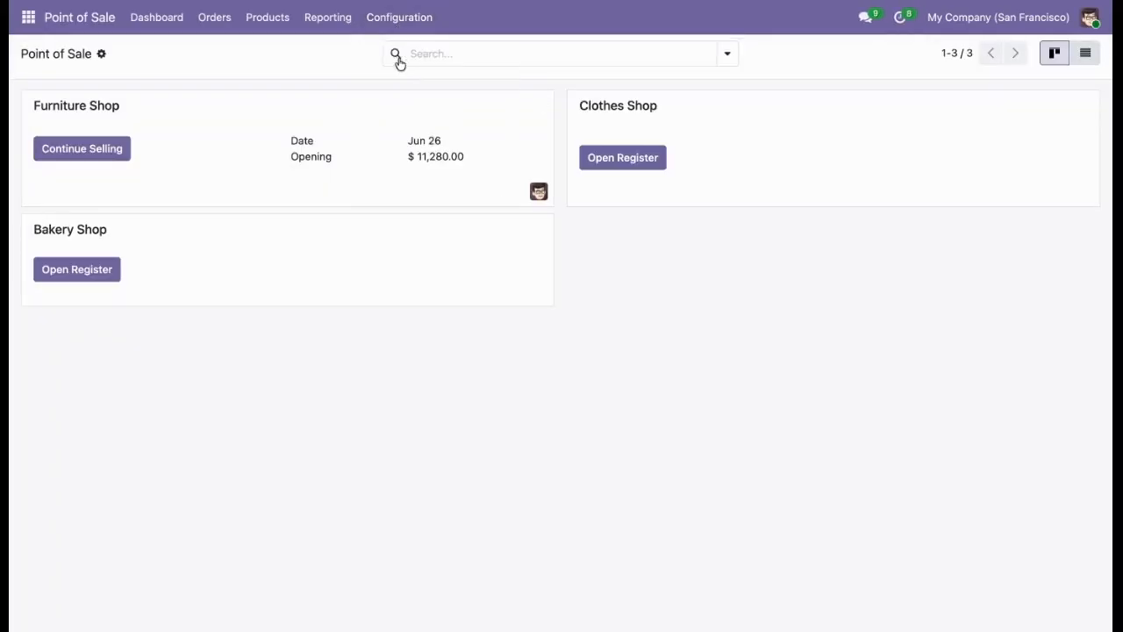
scroll(422, 379, down, 15)
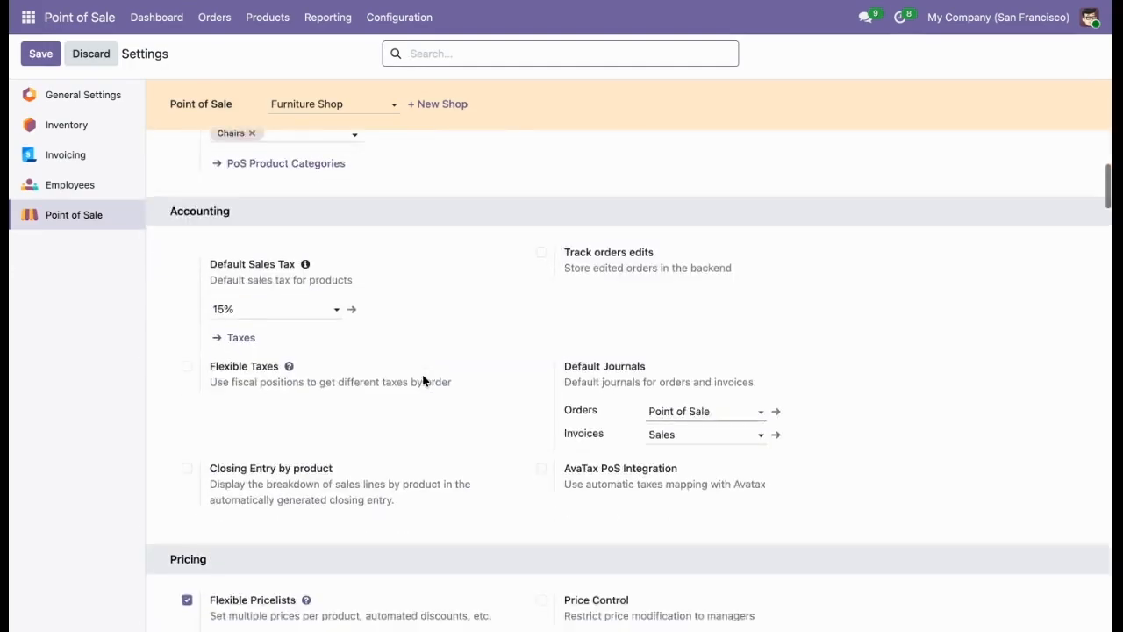
scroll(628, 380, down, 12)
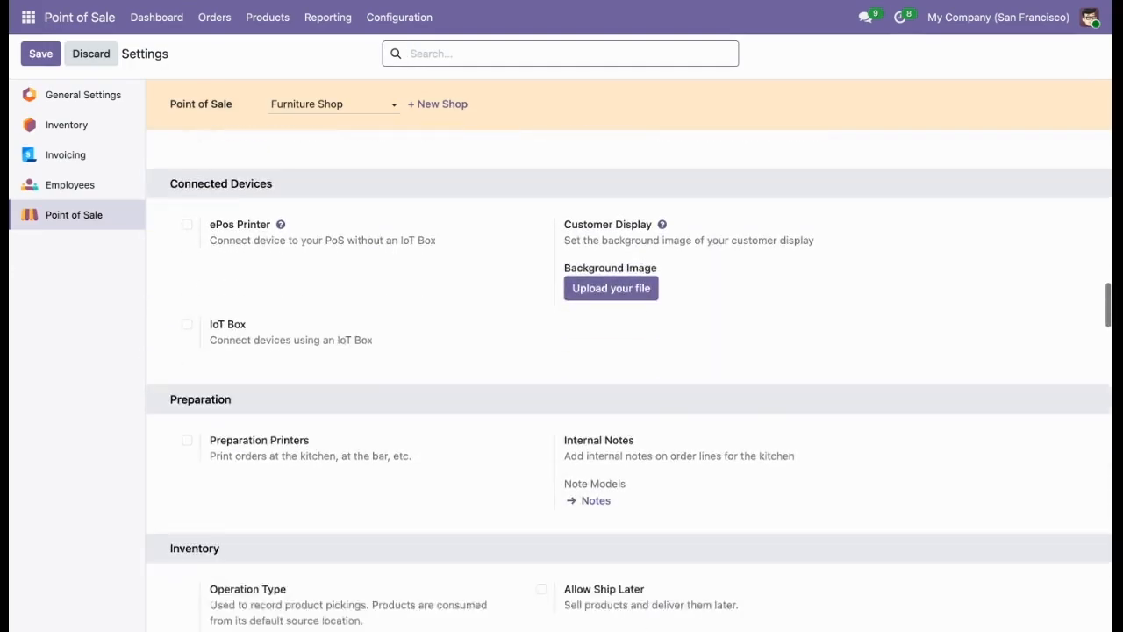
scroll(628, 381, down, 12)
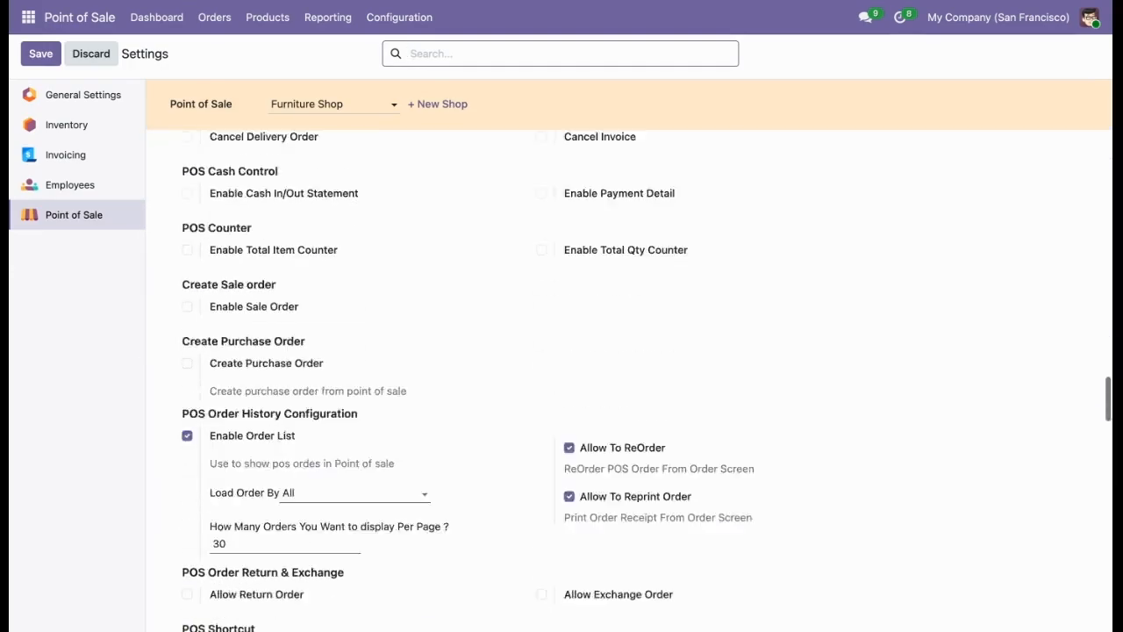
scroll(629, 380, down, 10)
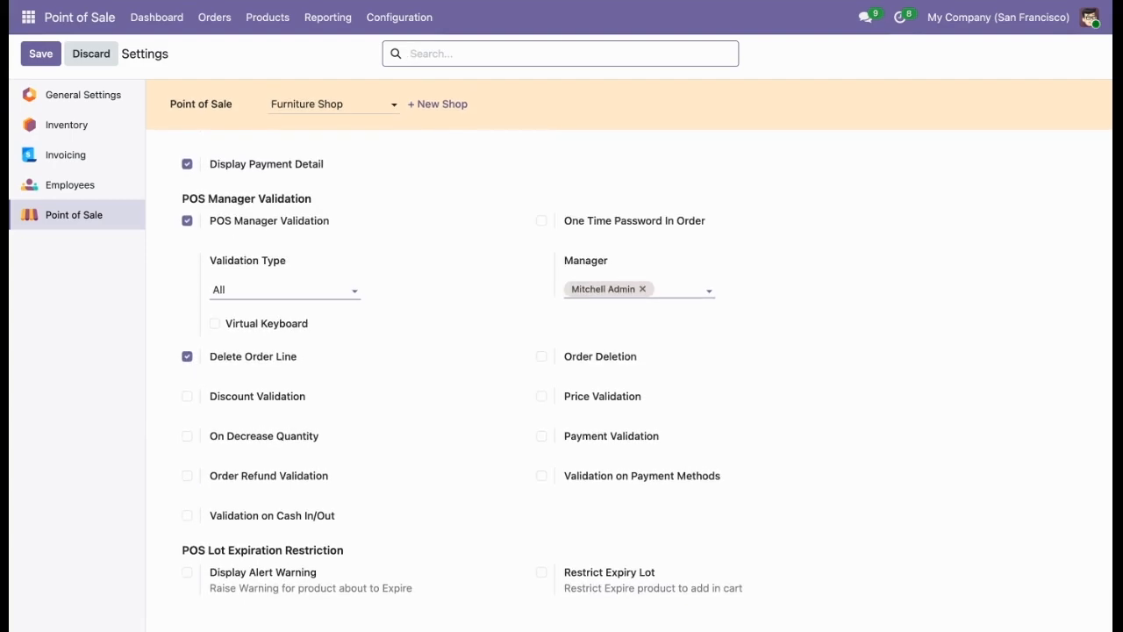
click(304, 396)
click(34, 57)
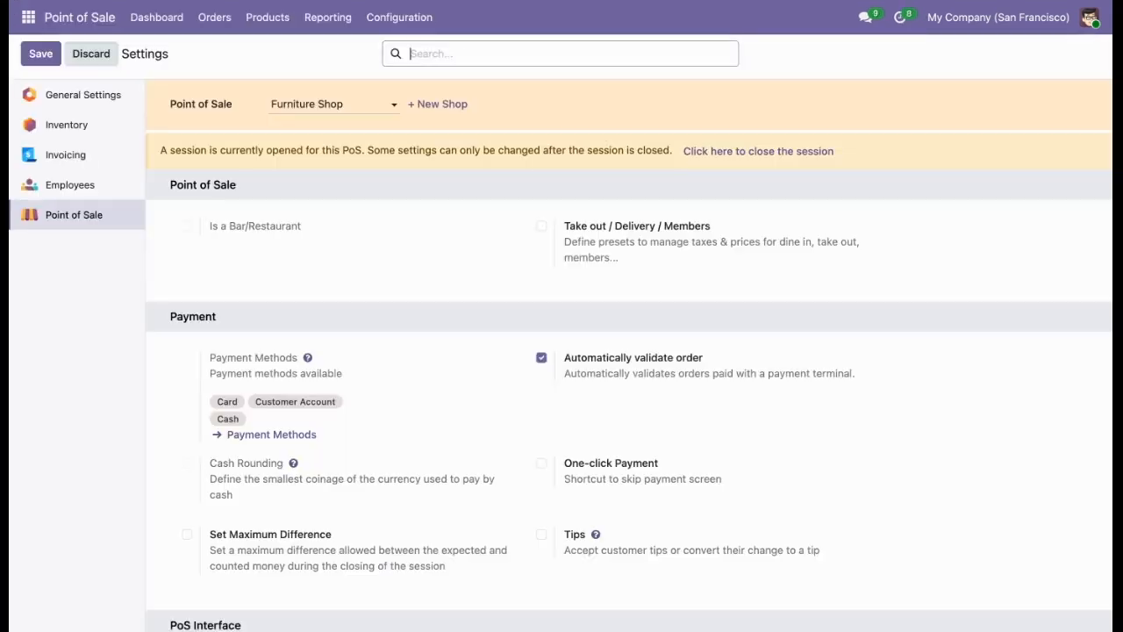
Reopen the Furniture Shop register and add a Large Cabinet to the order.
click(150, 27)
click(109, 151)
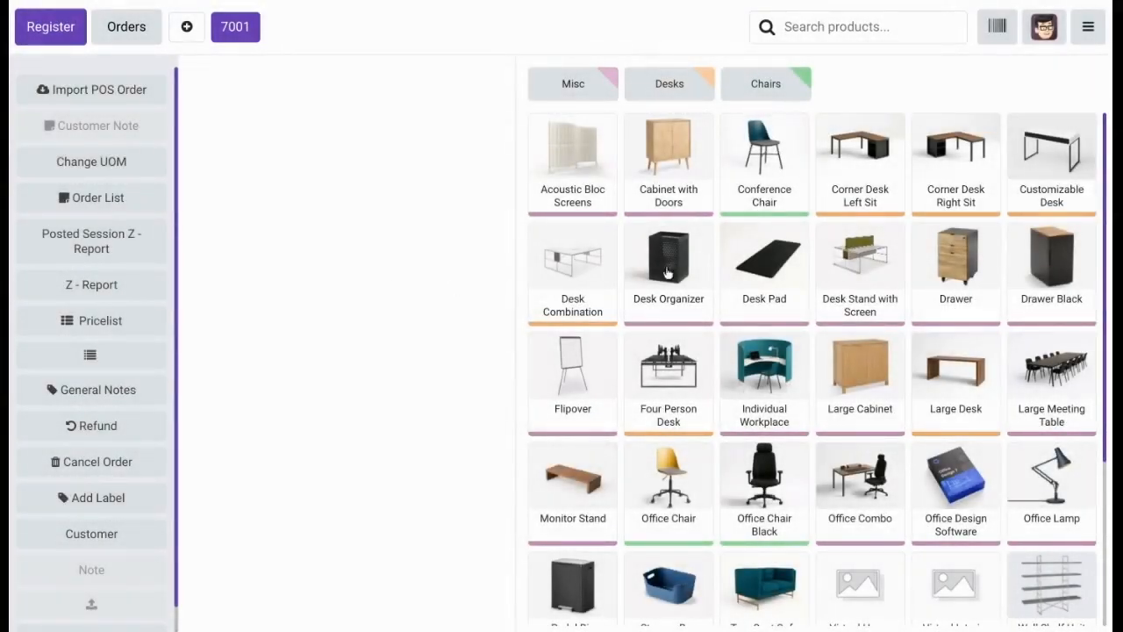
click(816, 372)
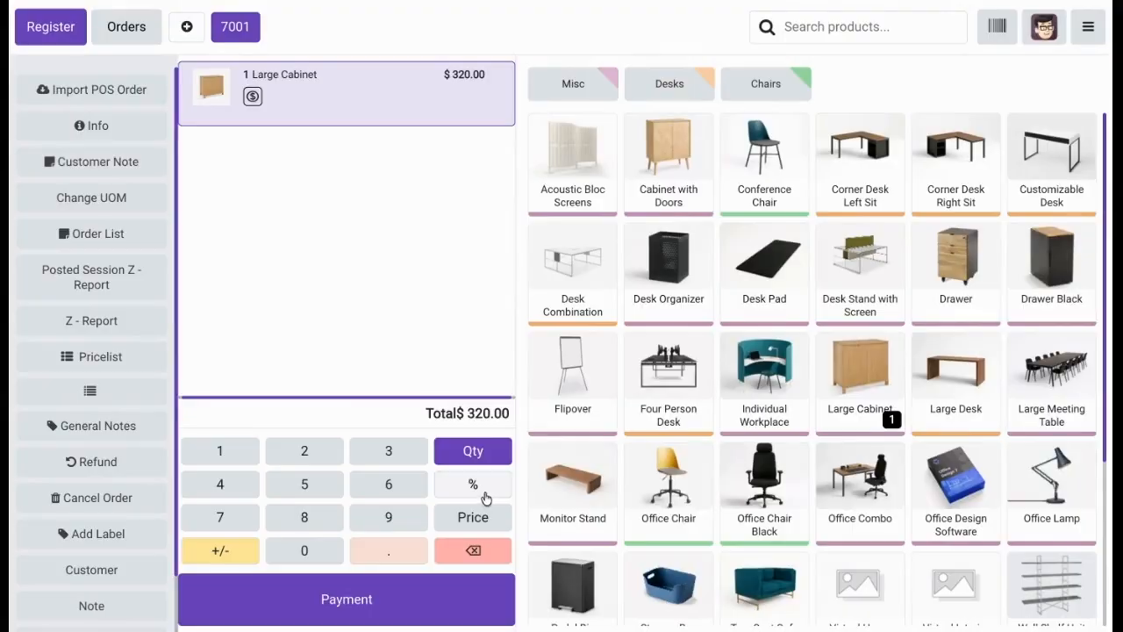
Apply a 50% discount to the Large Cabinet line, authorizing it with the manager's password.
click(485, 494)
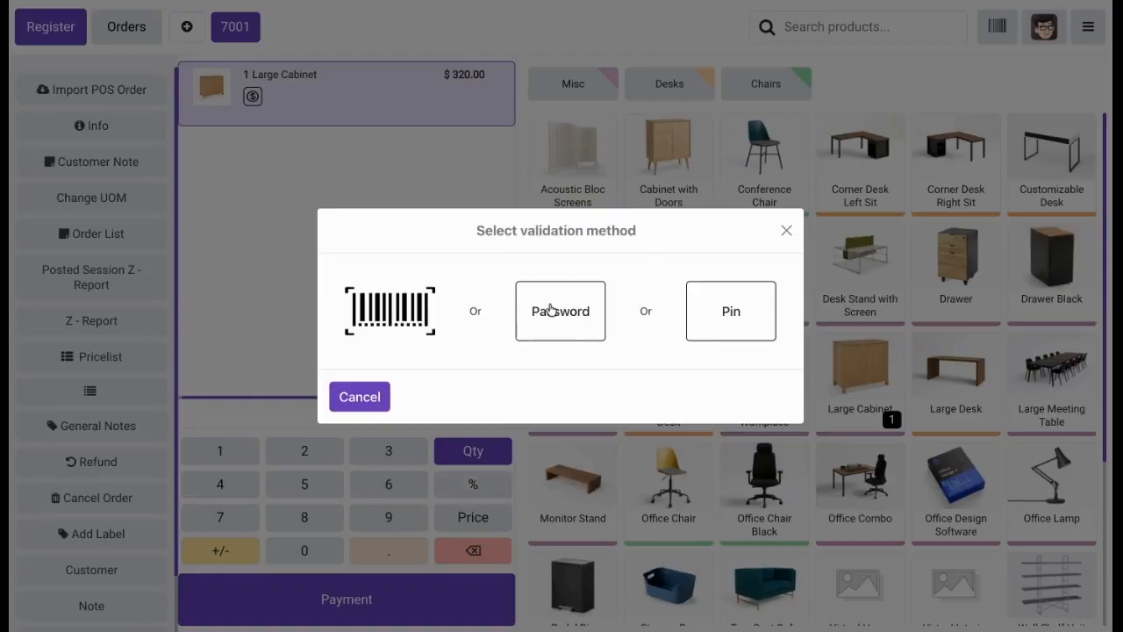
click(550, 309)
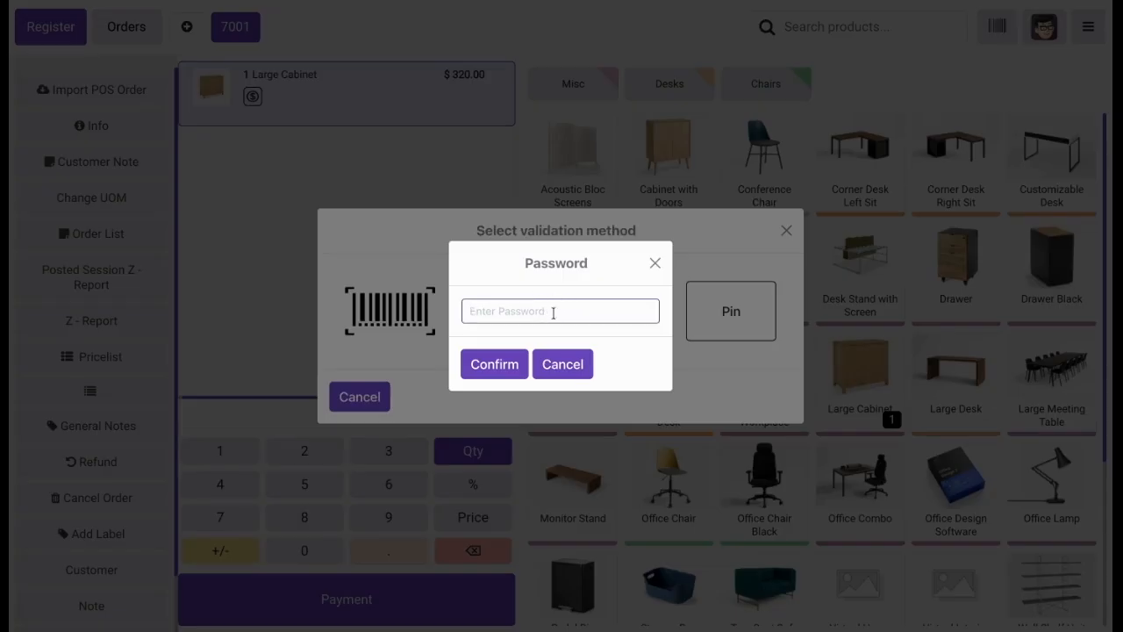
click(582, 312)
text(••)
click(496, 365)
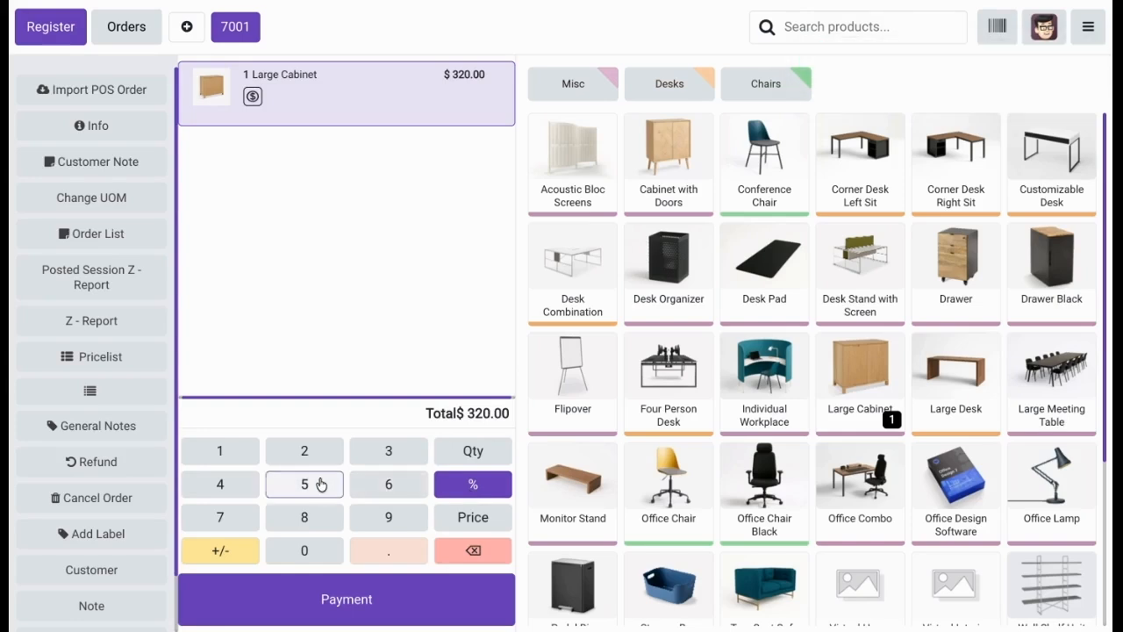
click(319, 484)
click(303, 548)
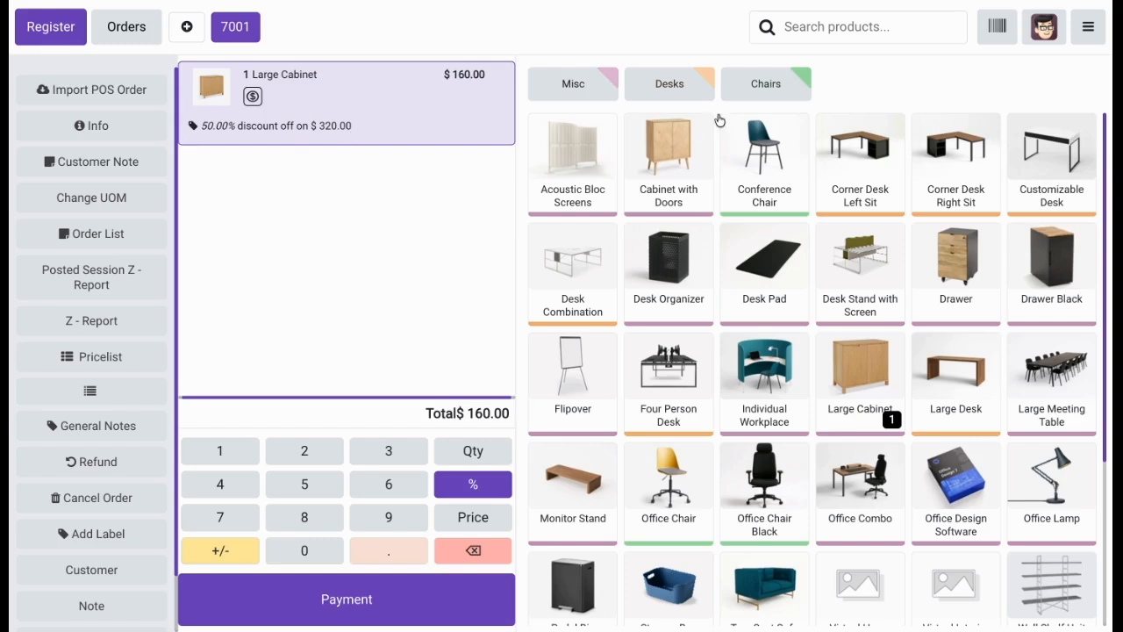
Return to the backend, enable On Decrease Quantity under POS Manager Validation in the Furniture Shop settings, and save.
click(1088, 27)
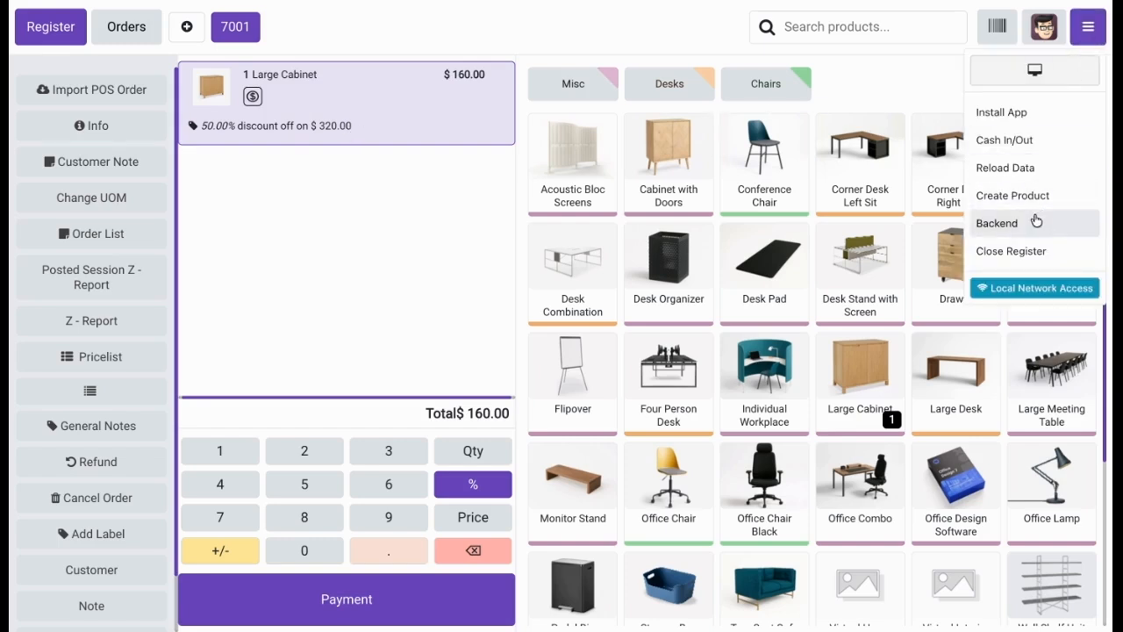
key(Escape)
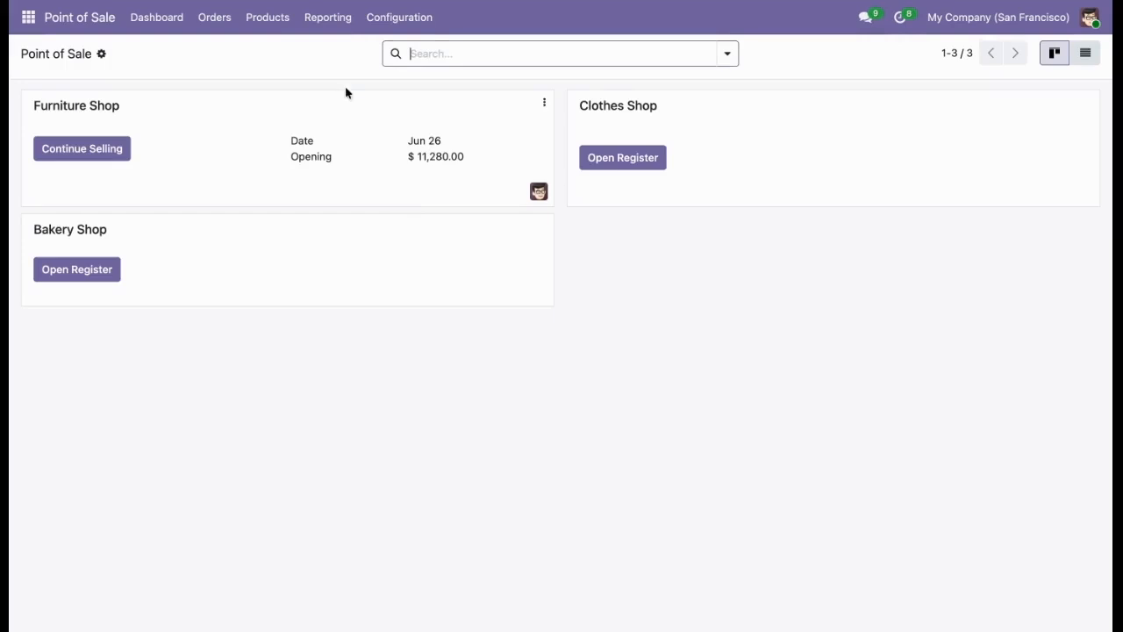
click(388, 17)
click(386, 54)
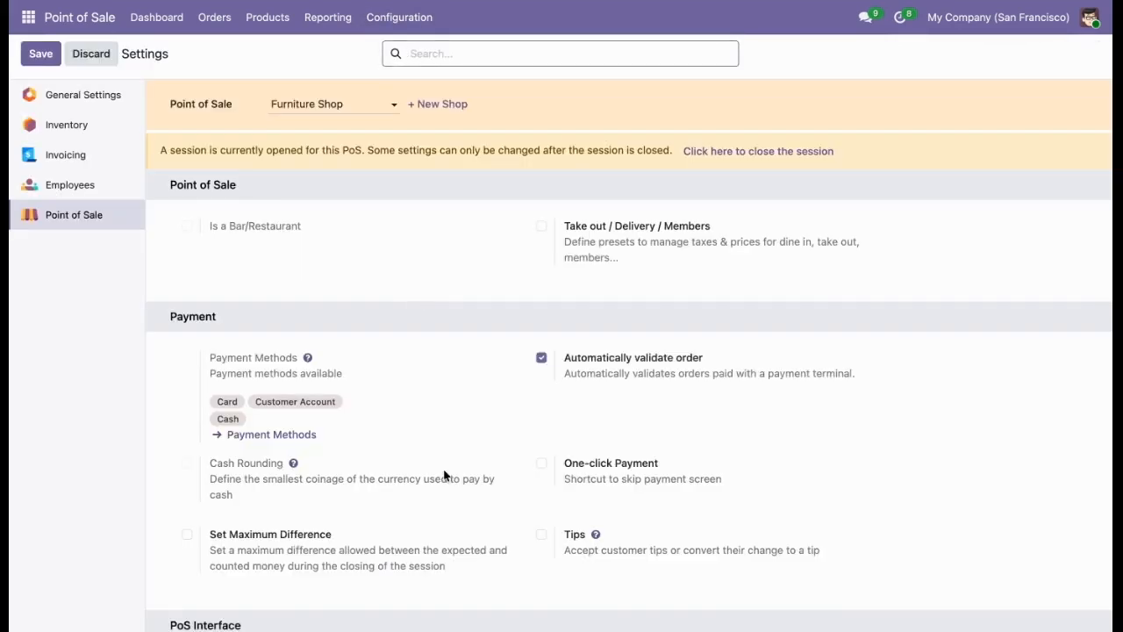
scroll(446, 472, down, 10)
scroll(444, 475, down, 12)
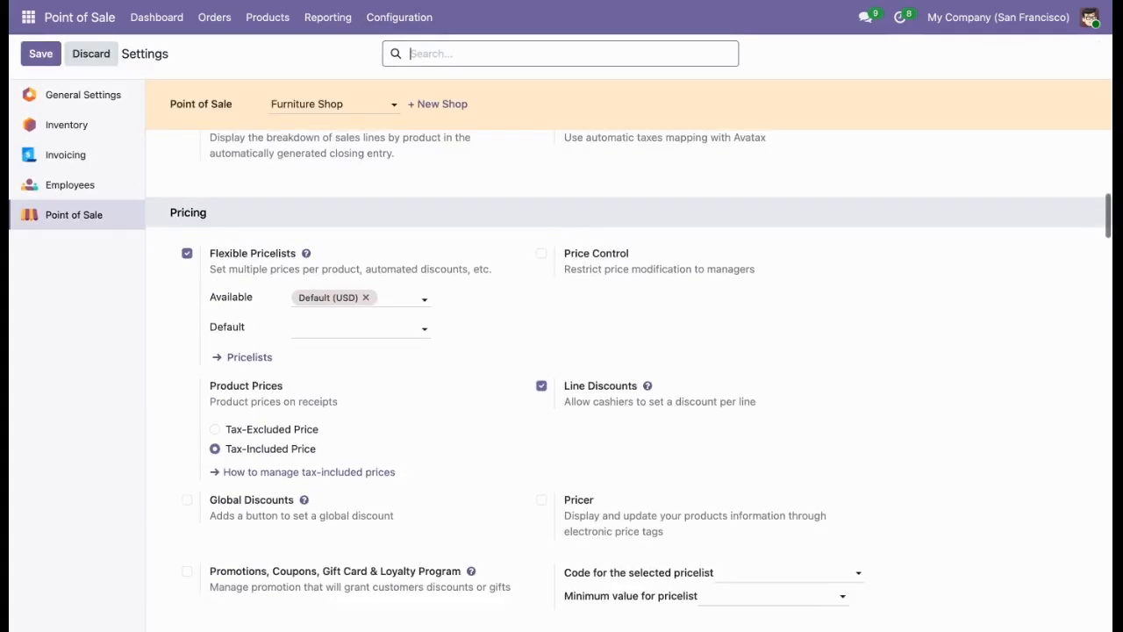
scroll(628, 379, down, 15)
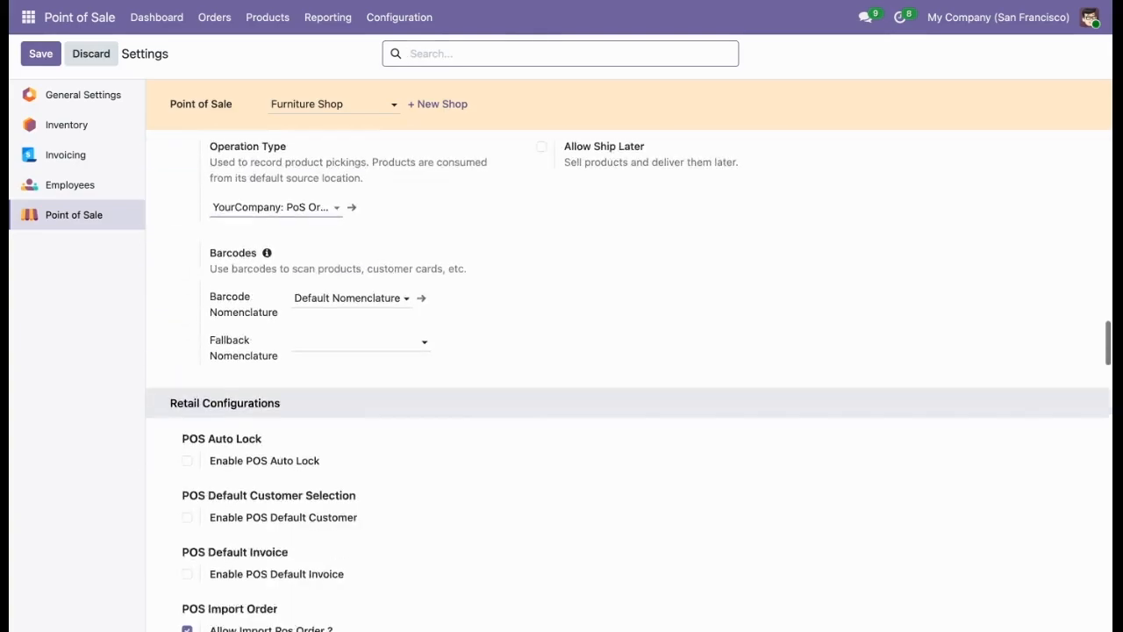
scroll(628, 379, down, 15)
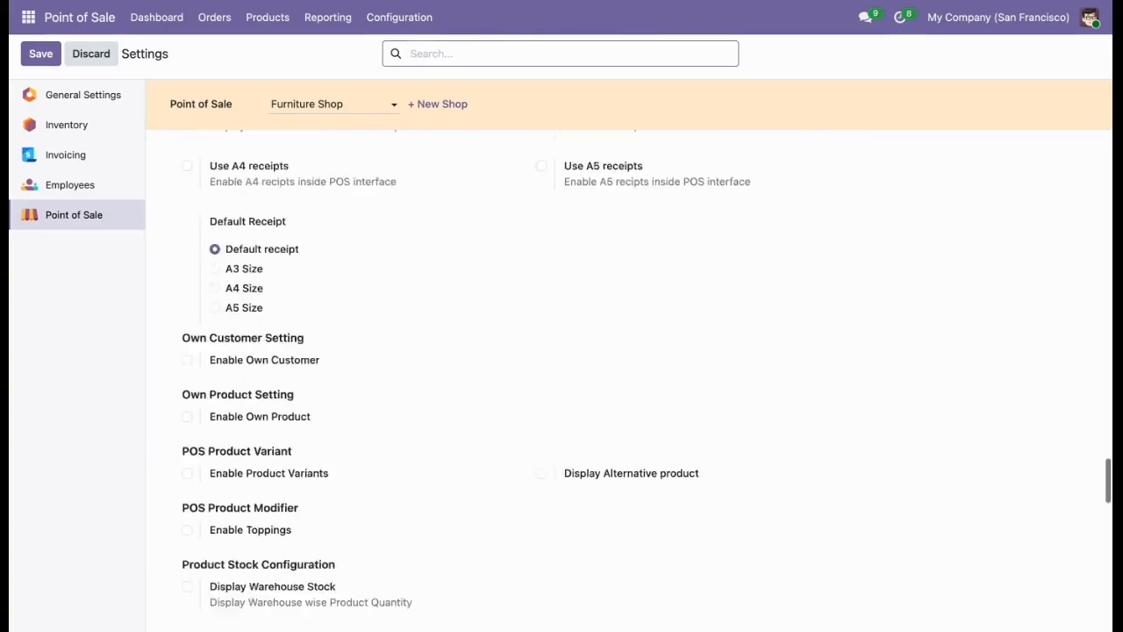
scroll(628, 379, down, 5)
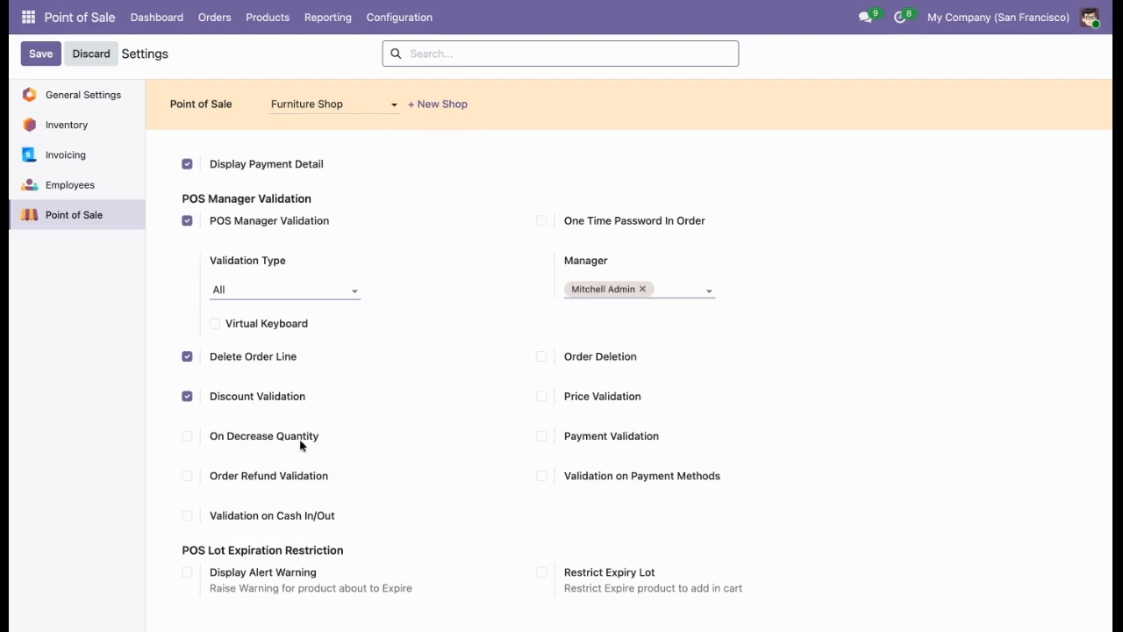
click(298, 443)
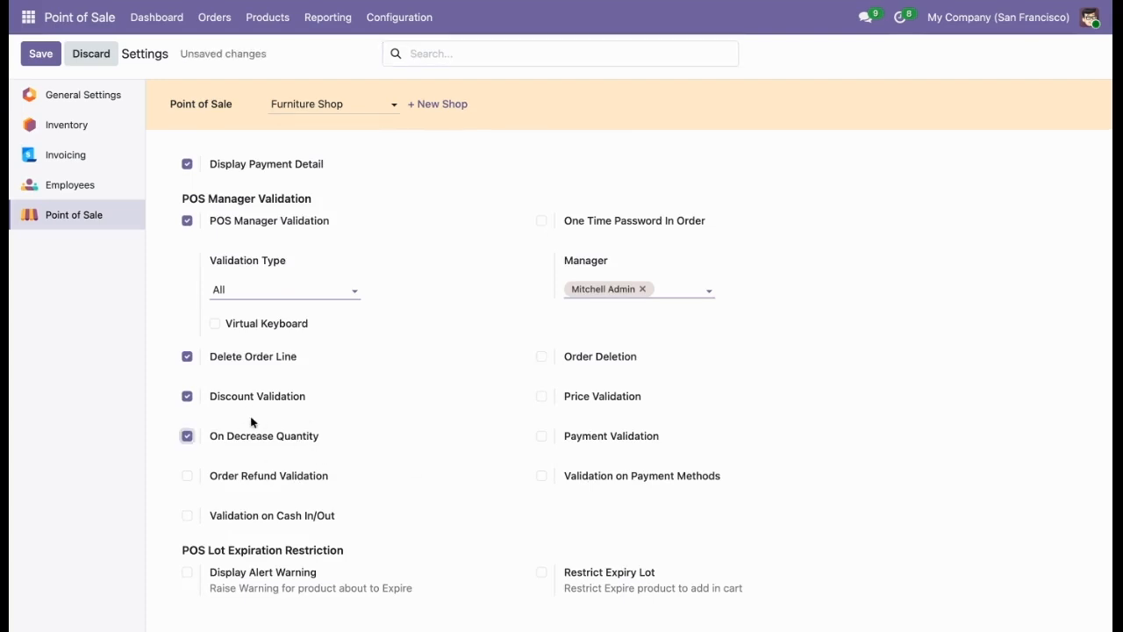
click(53, 60)
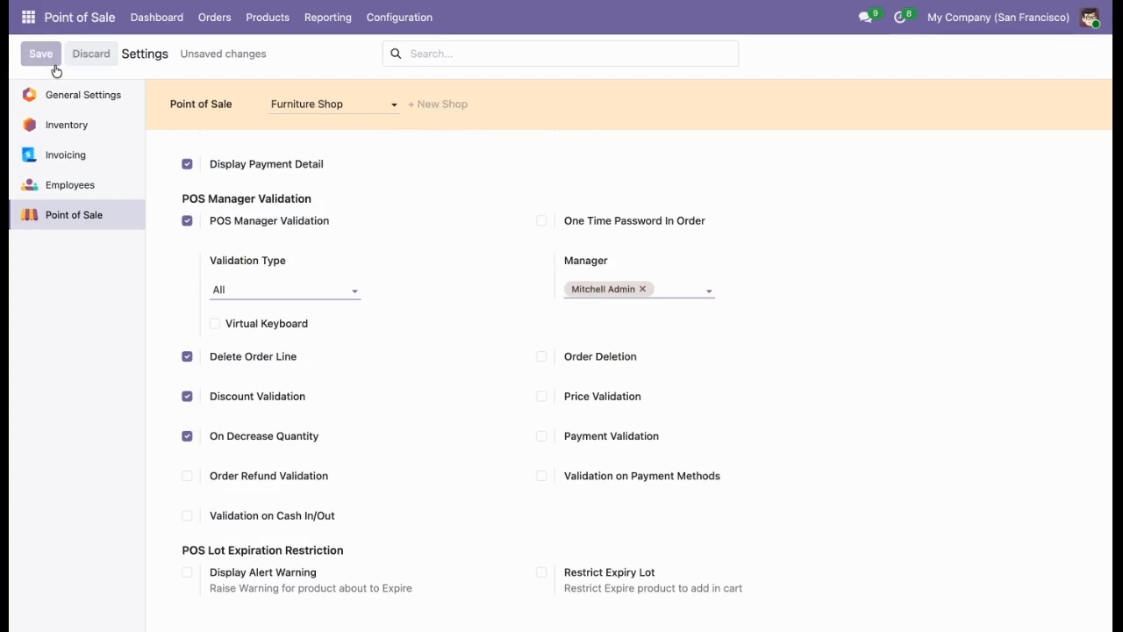
Reopen the Furniture Shop register and enter a quantity of 1 for the Large Cabinet line, authorizing it with the manager's PIN.
click(156, 17)
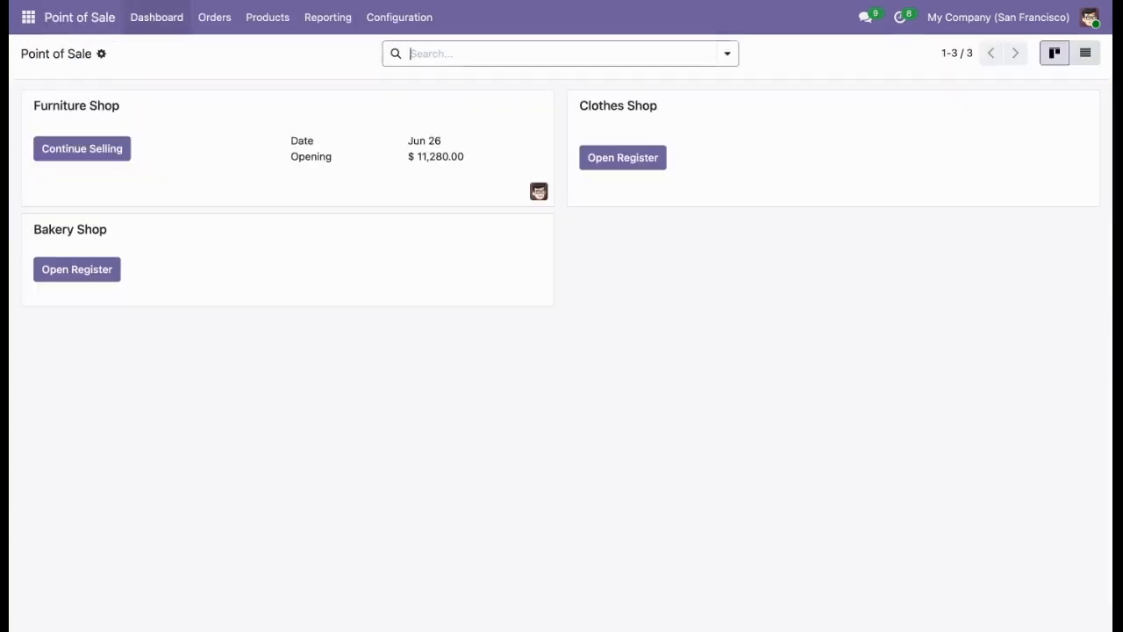
click(101, 161)
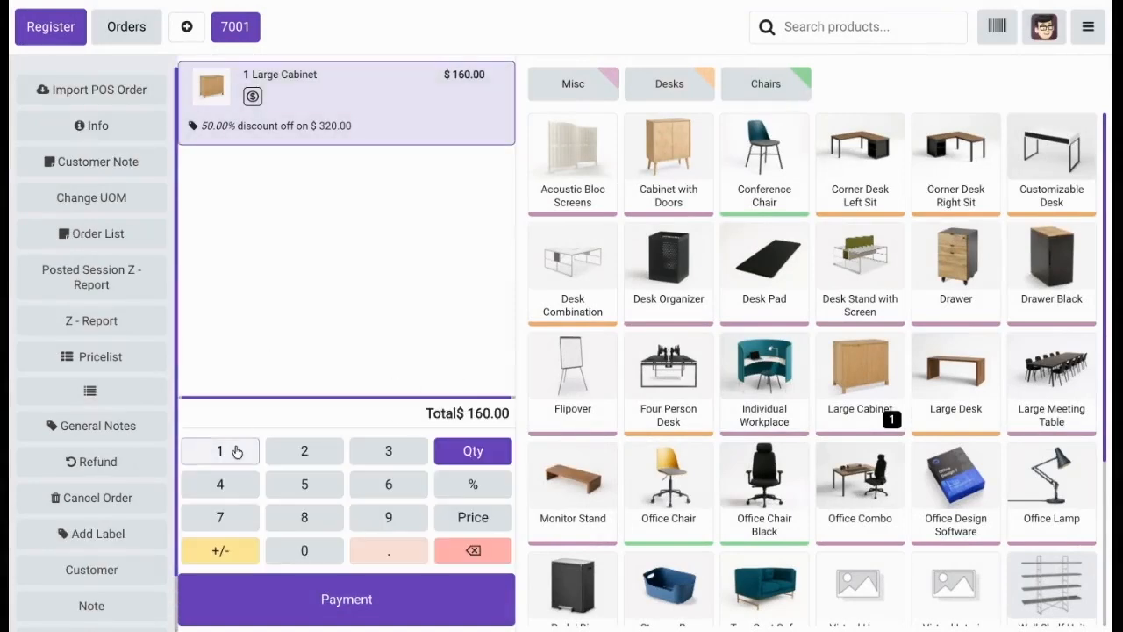
click(227, 450)
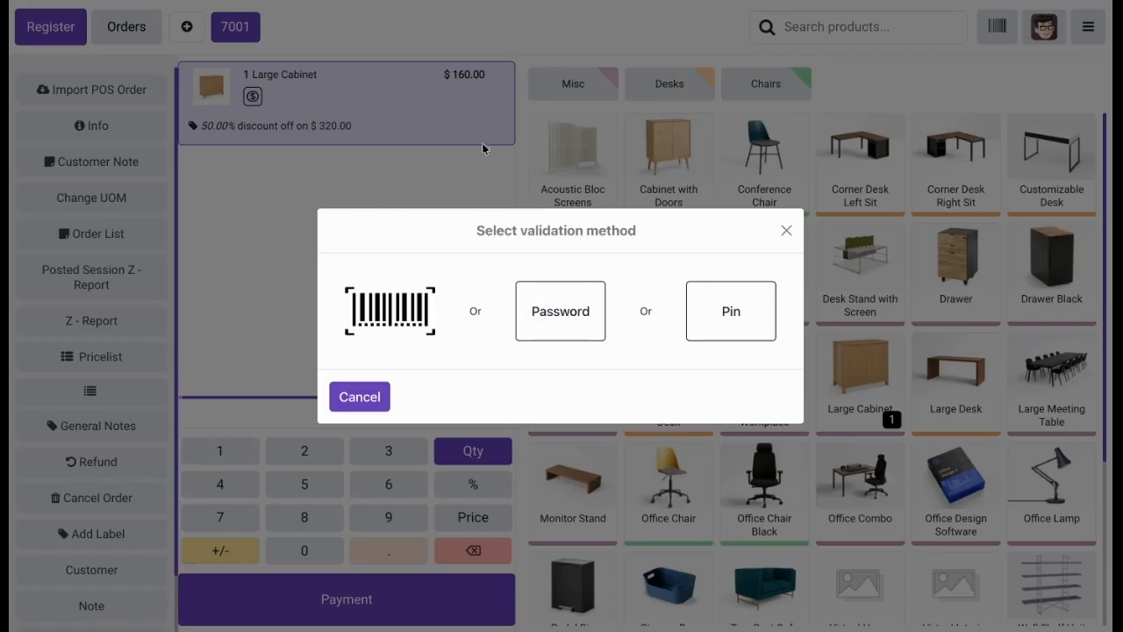
click(728, 322)
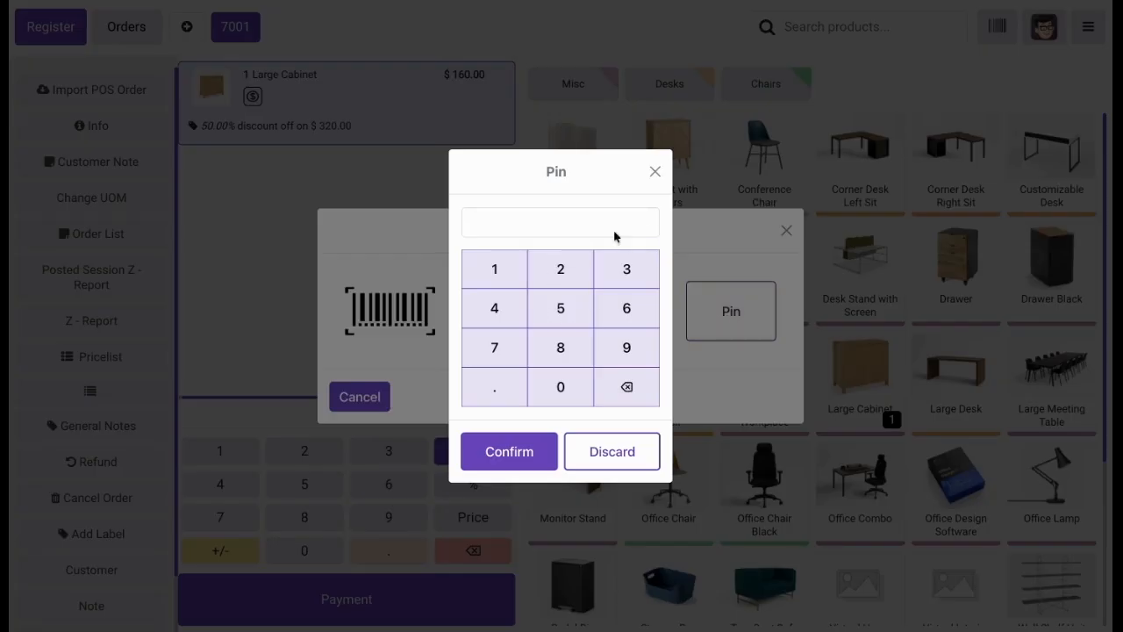
click(513, 269)
click(563, 269)
click(519, 452)
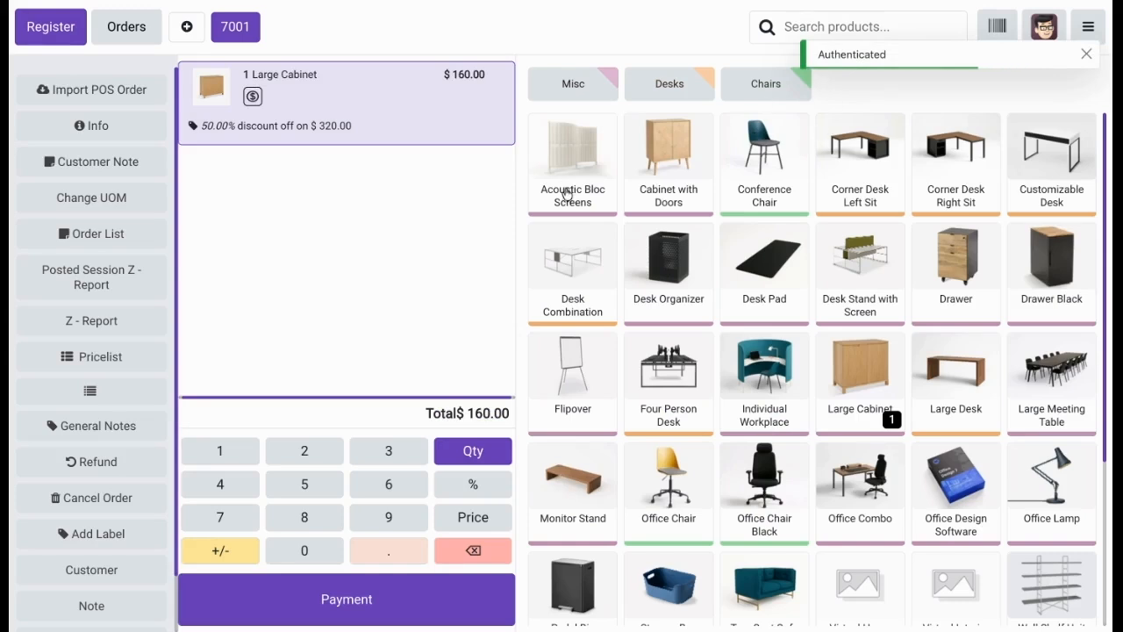
Raise the Large Cabinet quantity to 121 and reduce it to 12, authorizing the decrease with the manager's password.
click(304, 451)
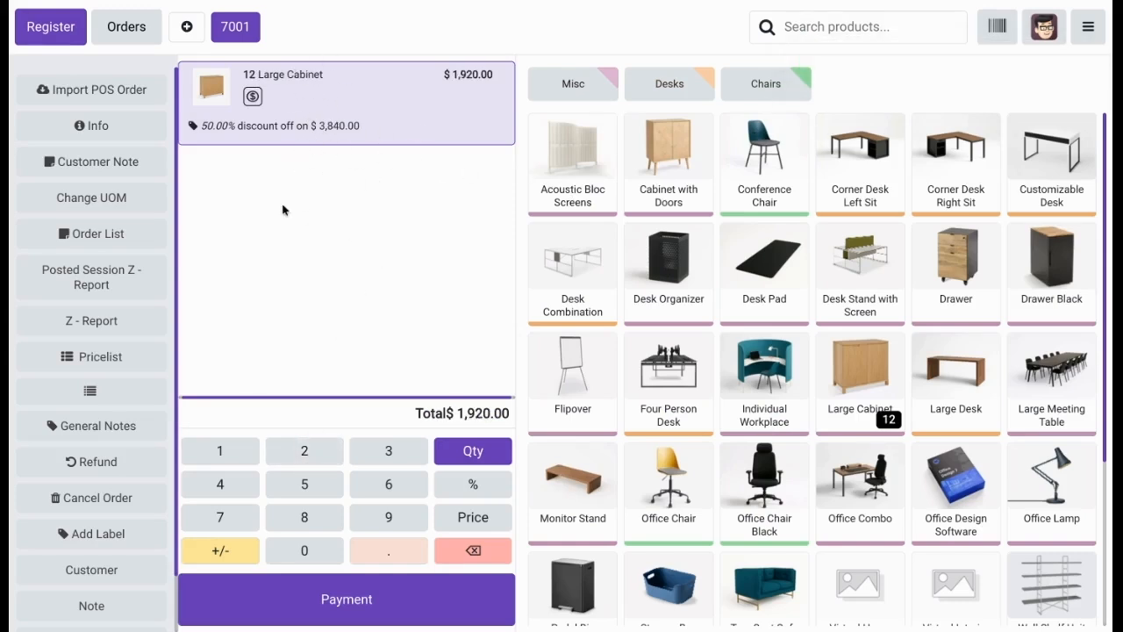
click(221, 451)
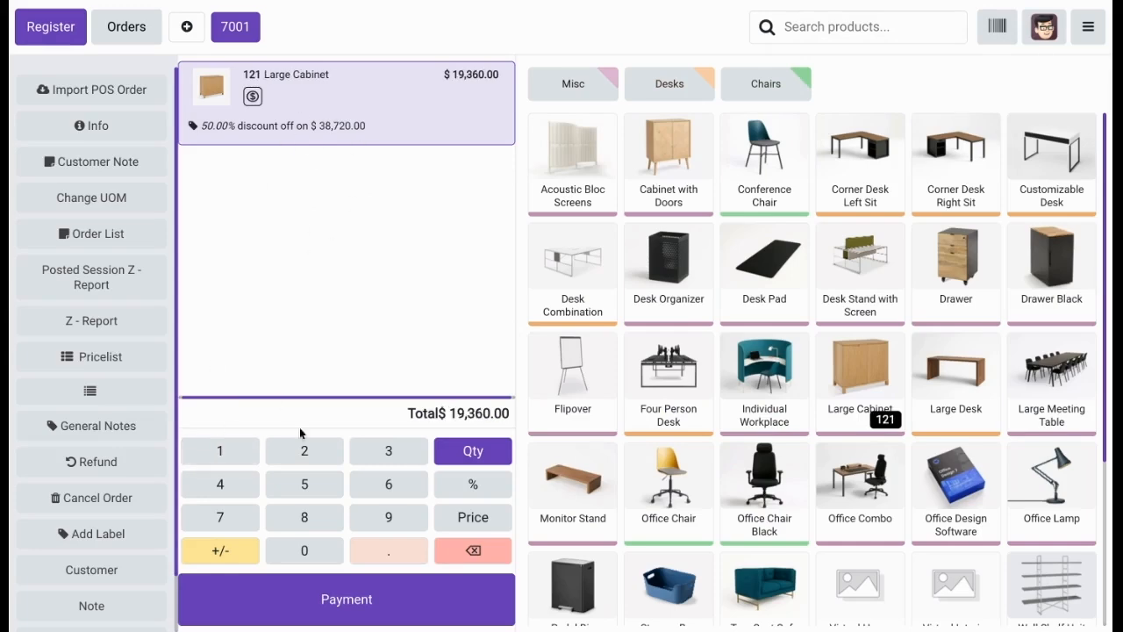
click(447, 548)
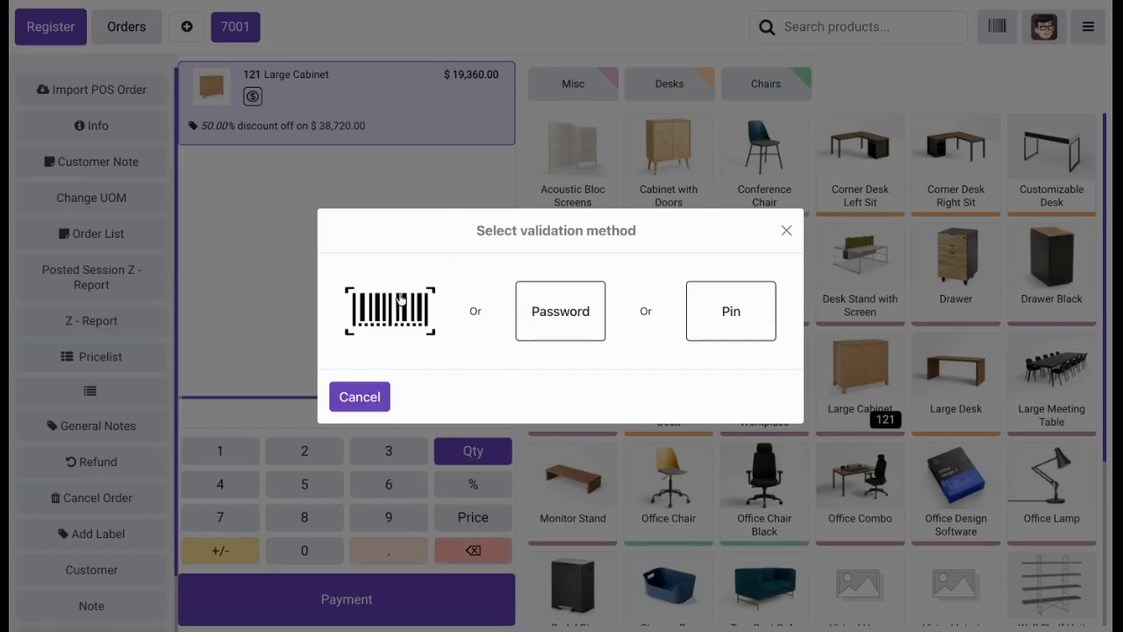
click(590, 310)
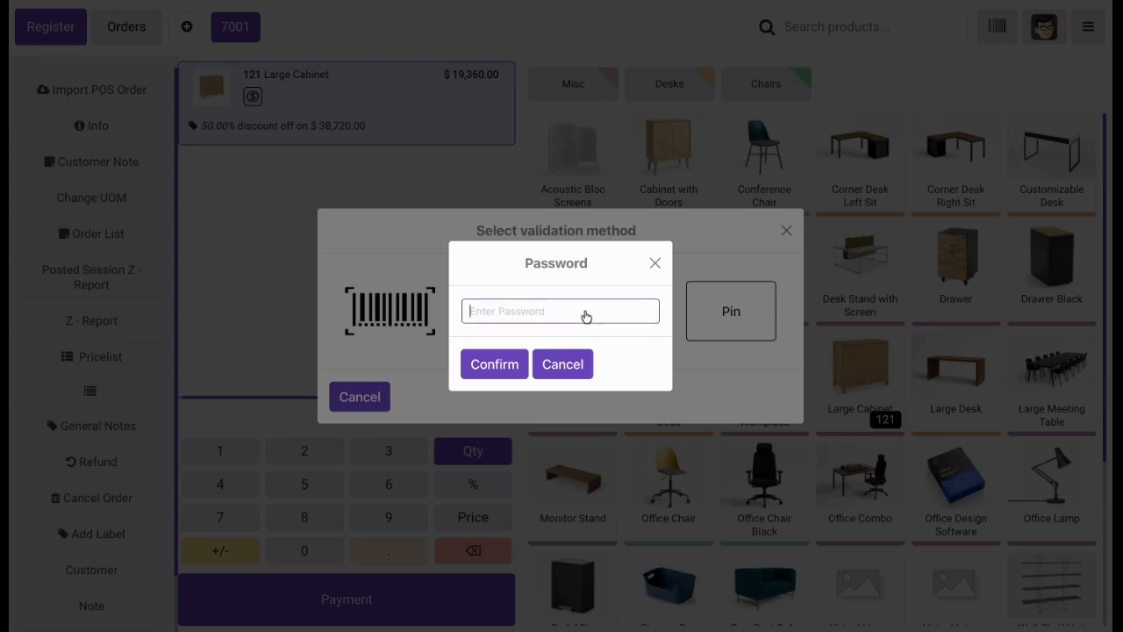
text(••)
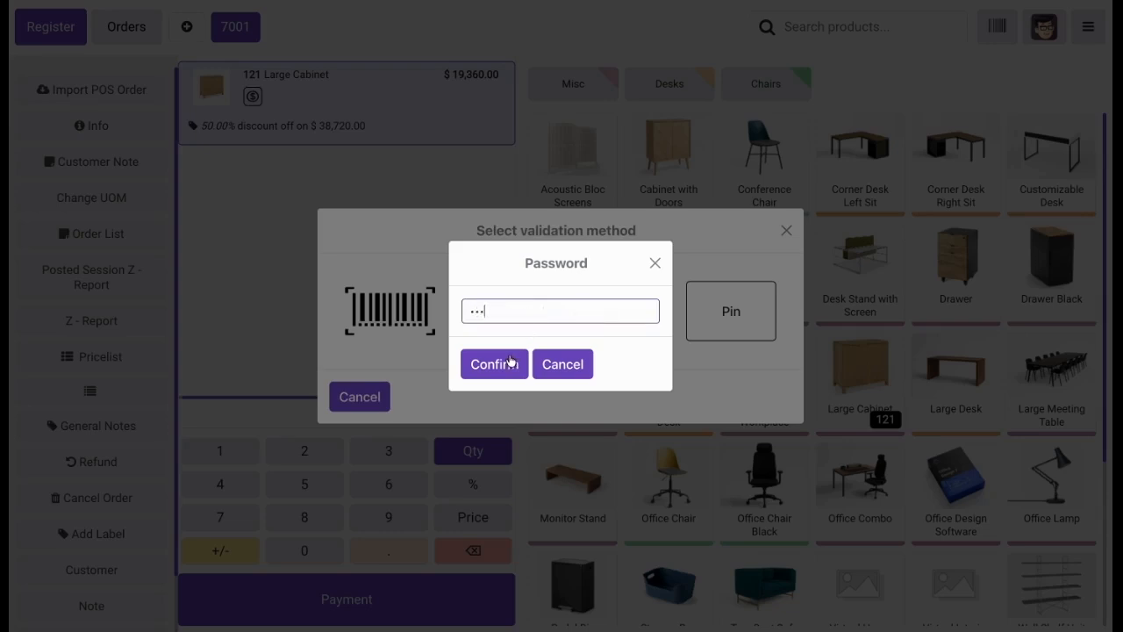
click(511, 363)
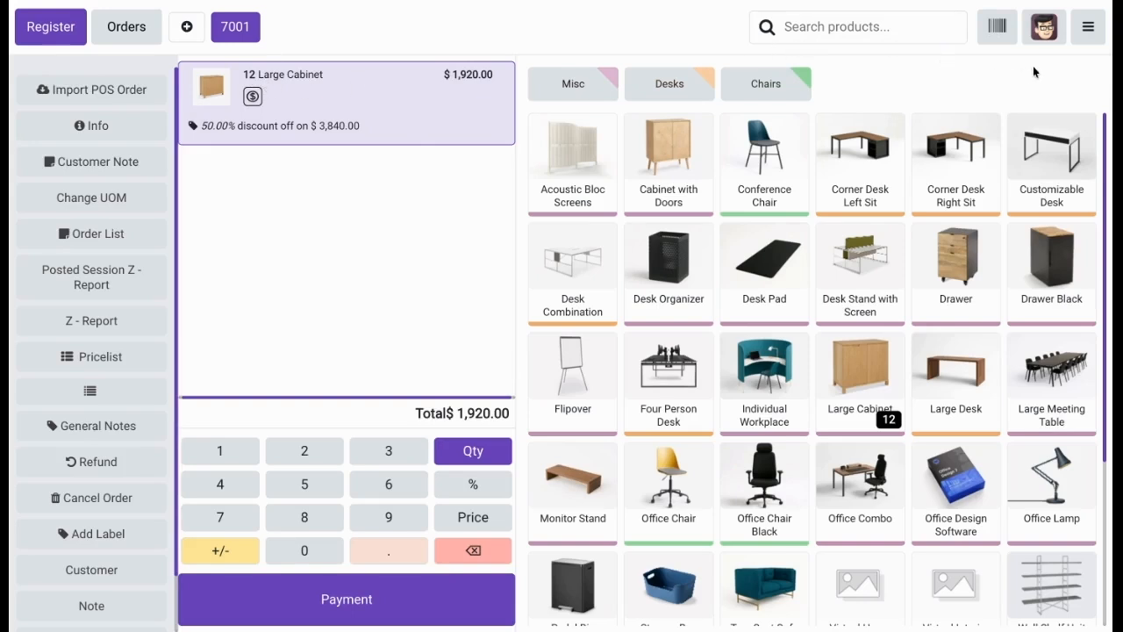
Return to the backend, set the Furniture Shop's manager Validation Type to PIN and Password, enable Virtual Keyboard, and save.
click(1088, 27)
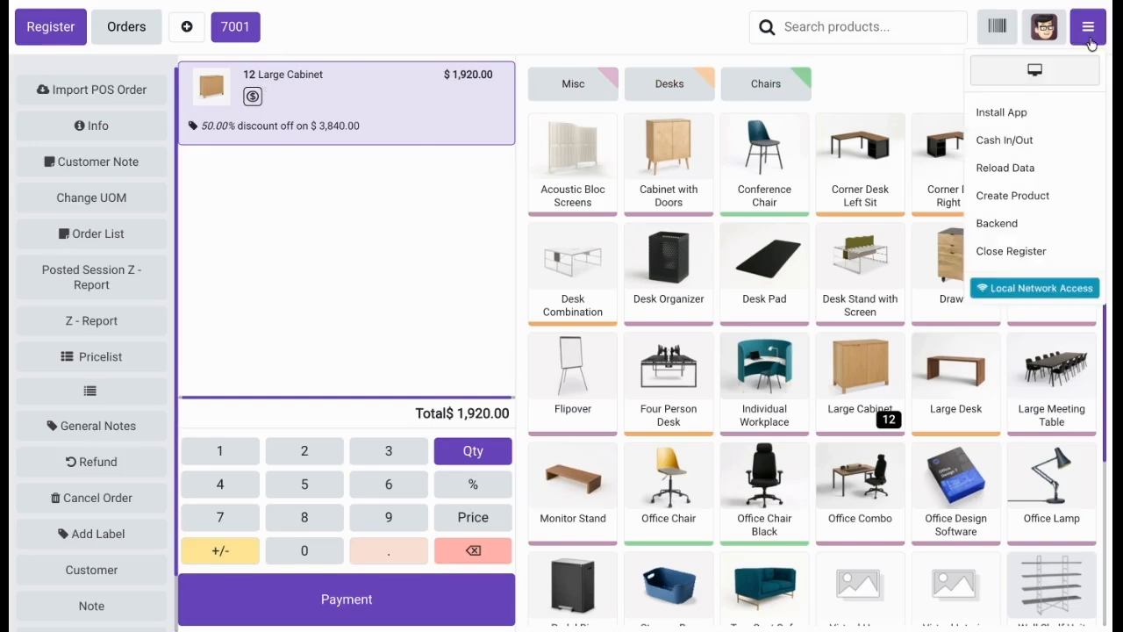
click(1018, 226)
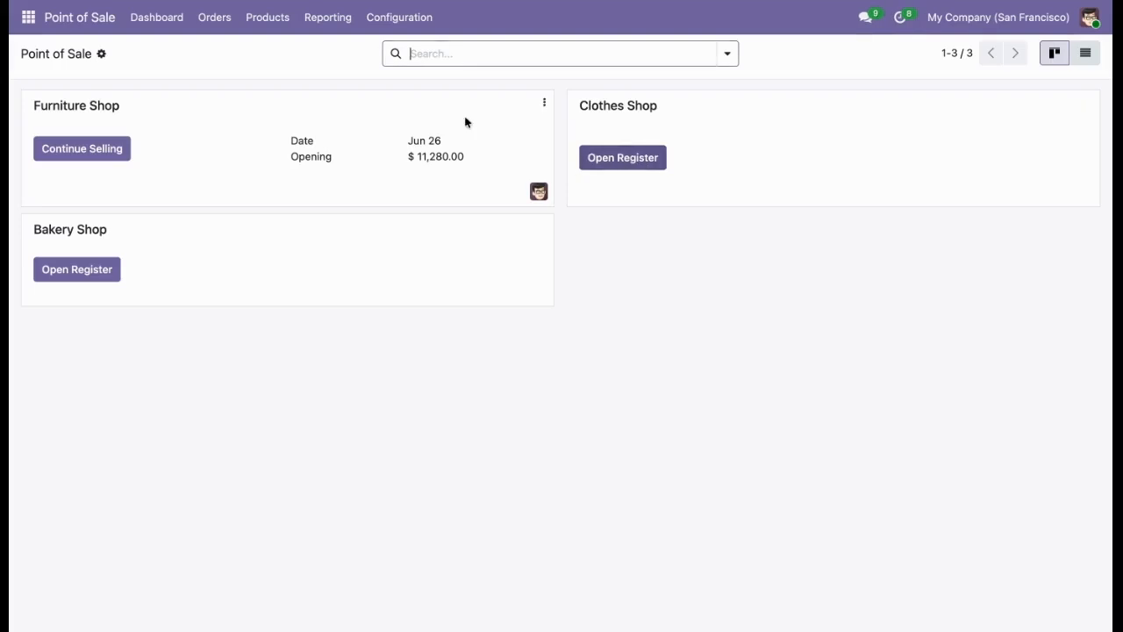
click(411, 19)
click(414, 50)
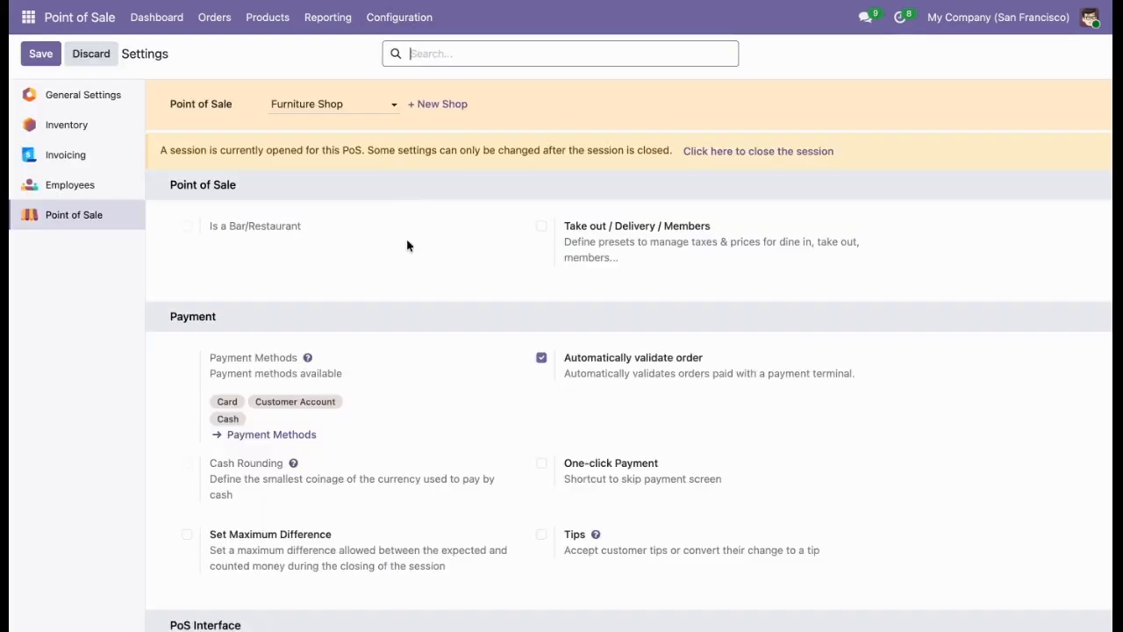
scroll(405, 333, down, 15)
scroll(406, 334, down, 10)
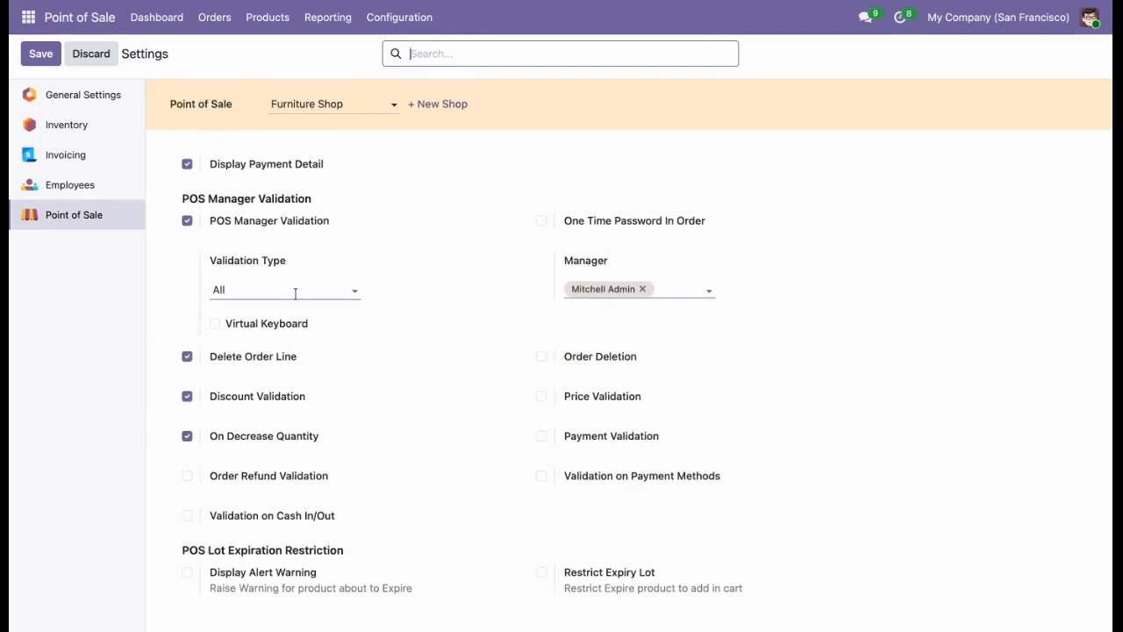
click(295, 293)
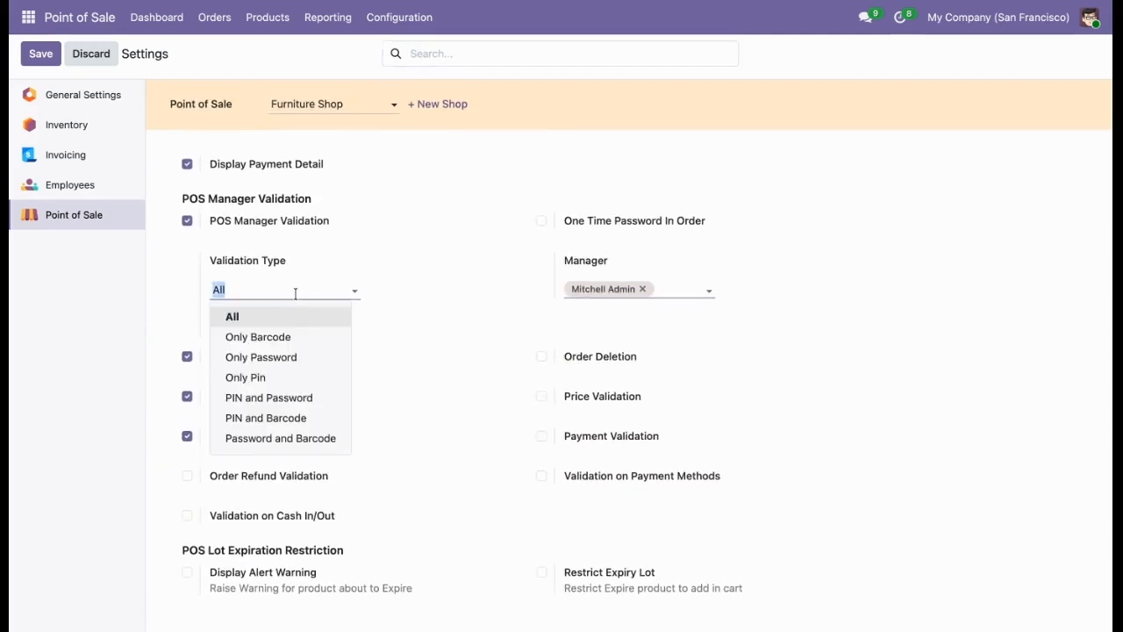
click(275, 397)
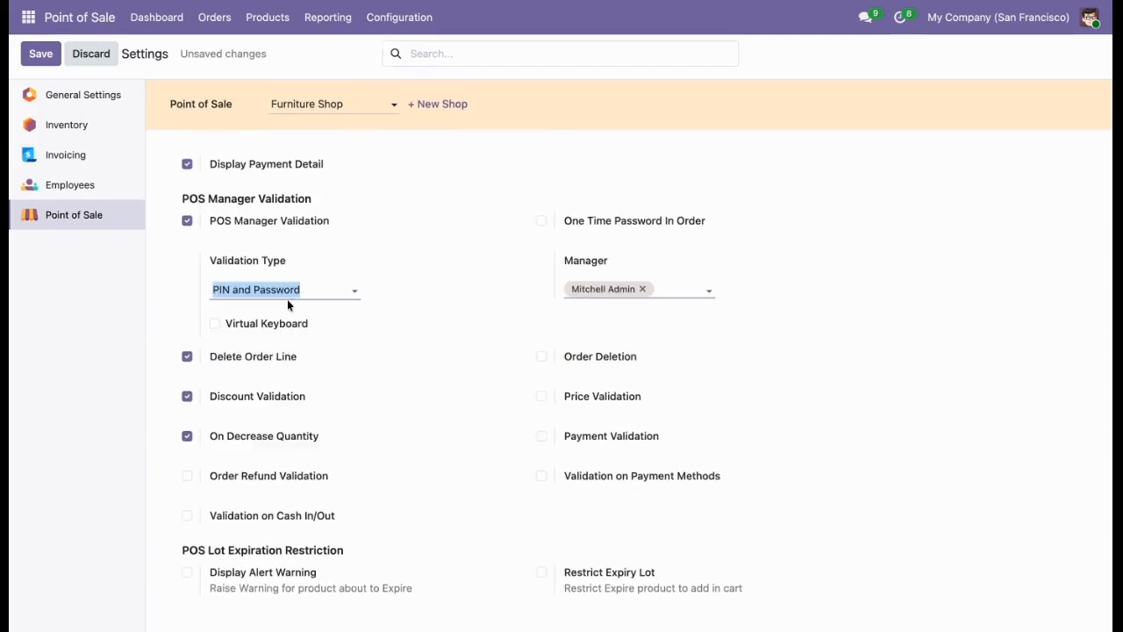
click(275, 324)
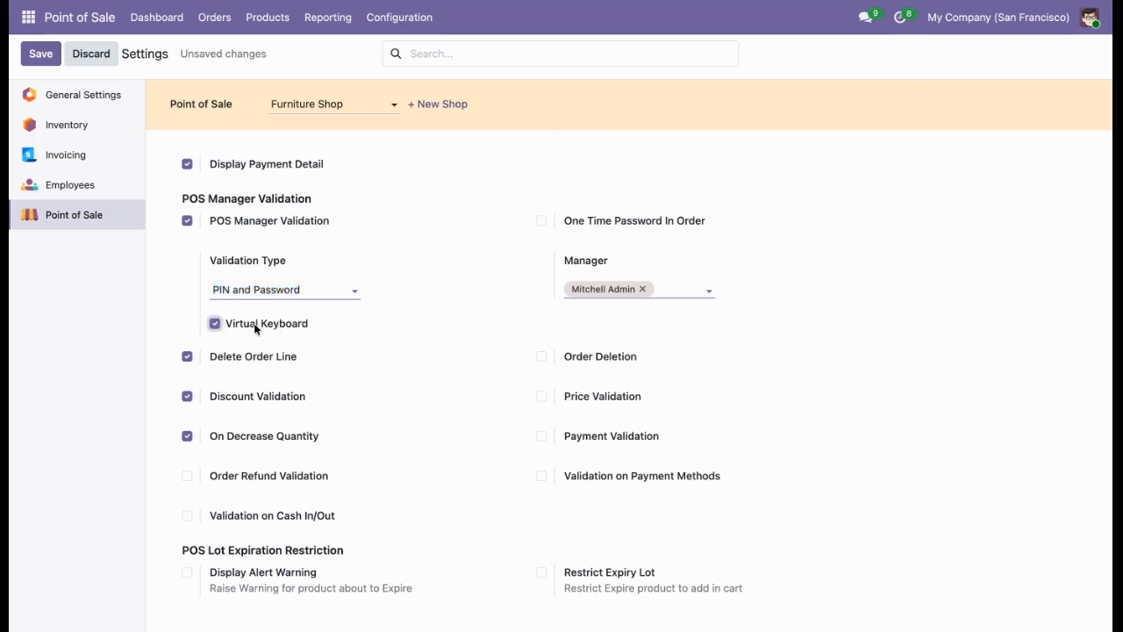
click(40, 58)
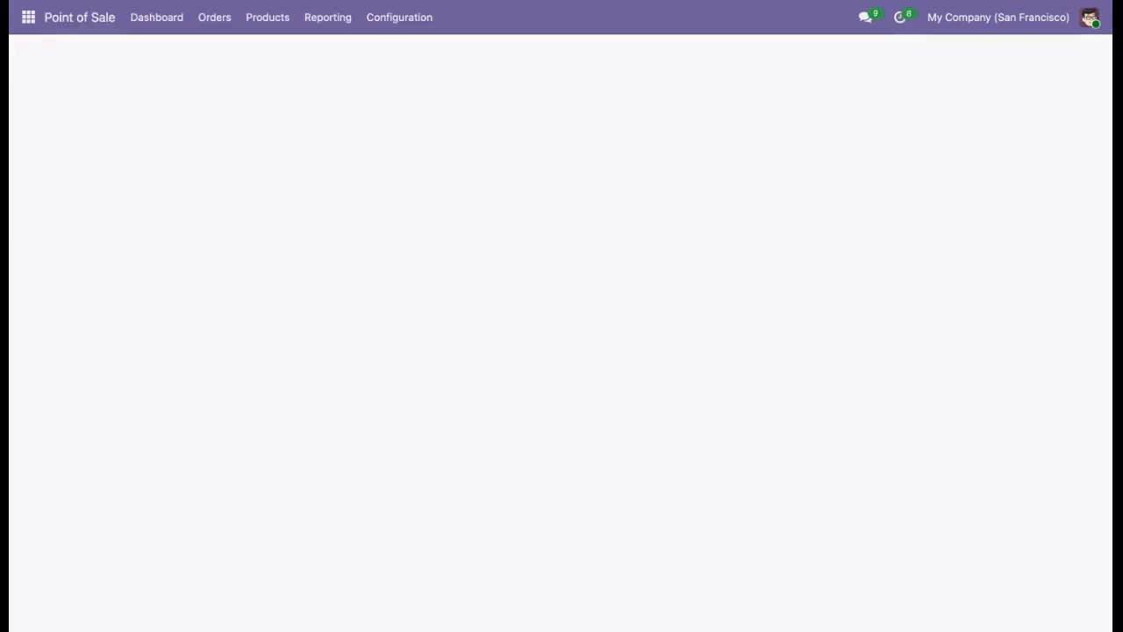
Reopen the Furniture Shop register and activate discount entry for the Large Cabinet line, entering the manager's password with the virtual keyboard.
click(146, 24)
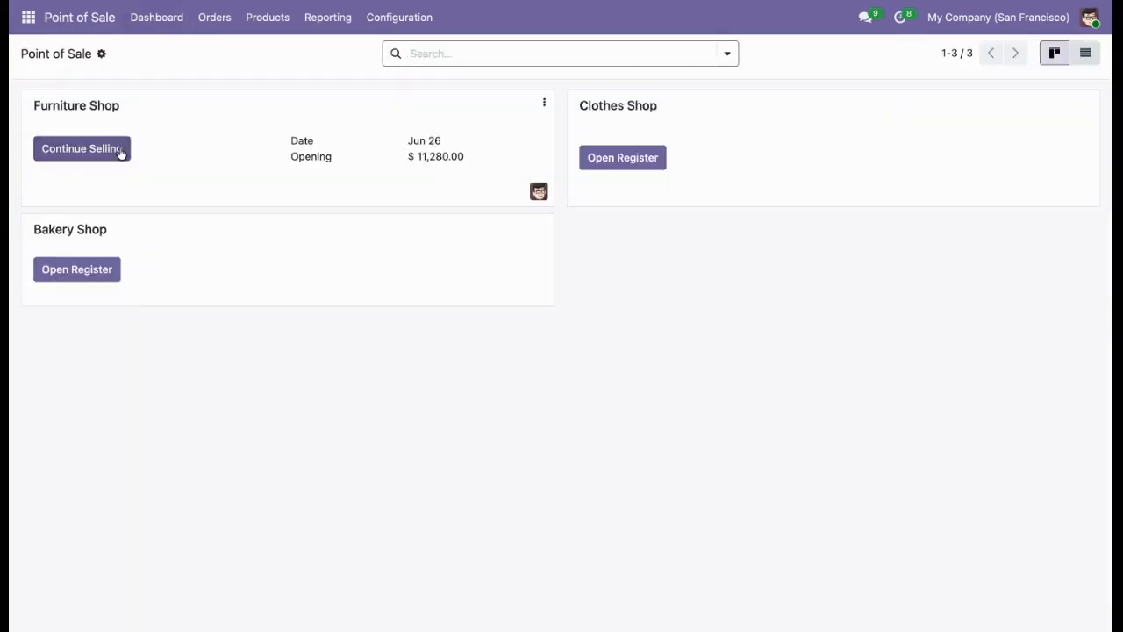
click(120, 150)
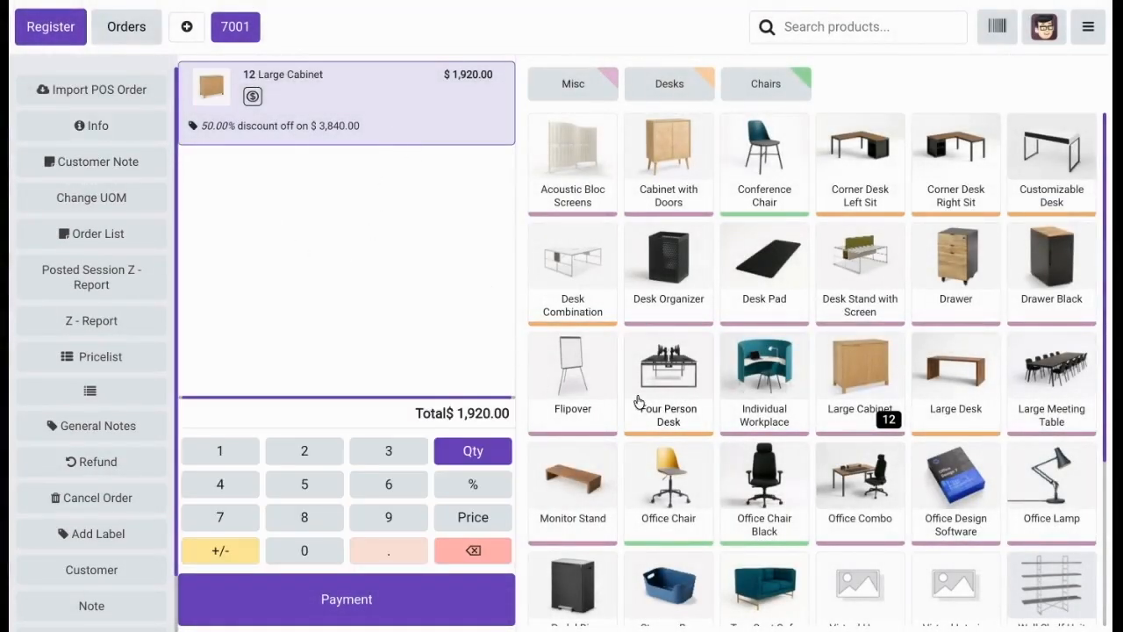
click(465, 496)
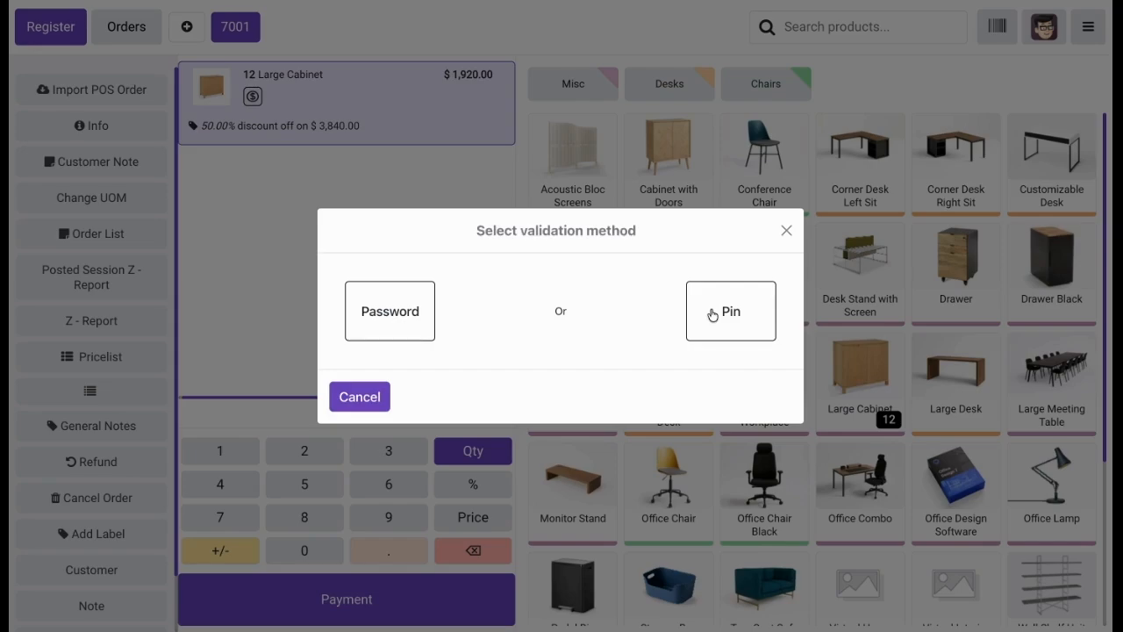
click(393, 333)
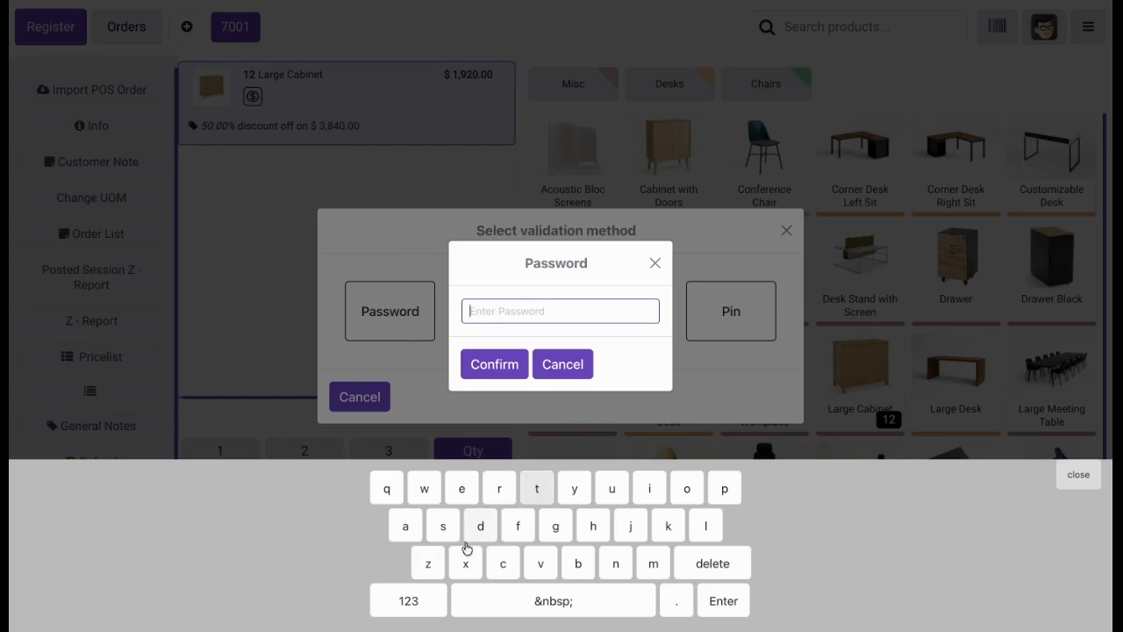
click(405, 602)
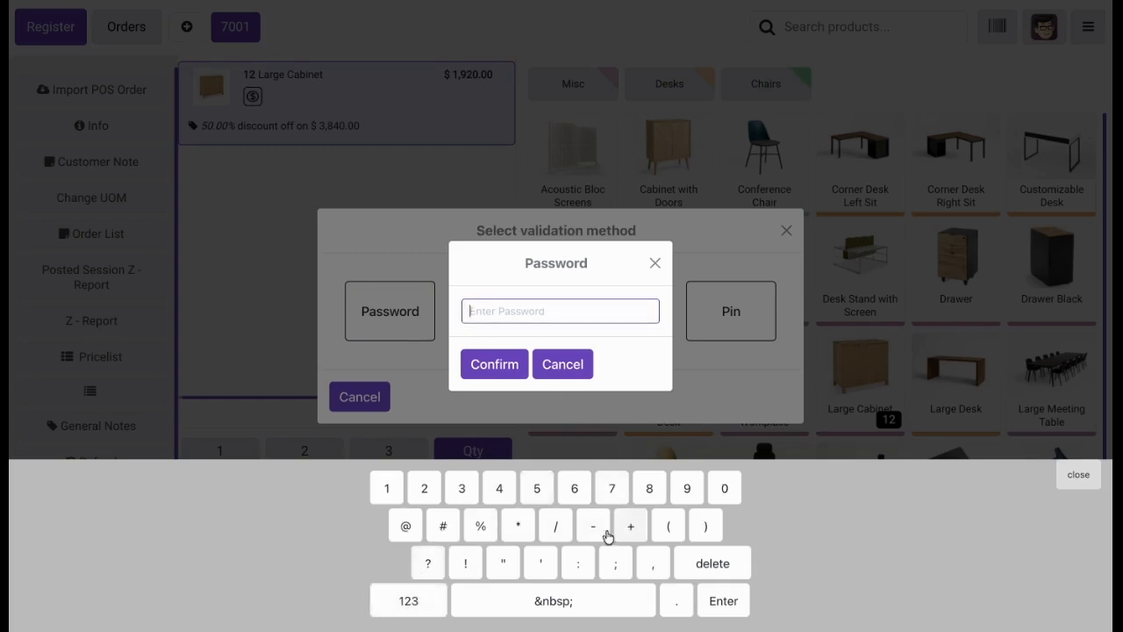
click(389, 487)
click(424, 488)
click(456, 489)
click(493, 367)
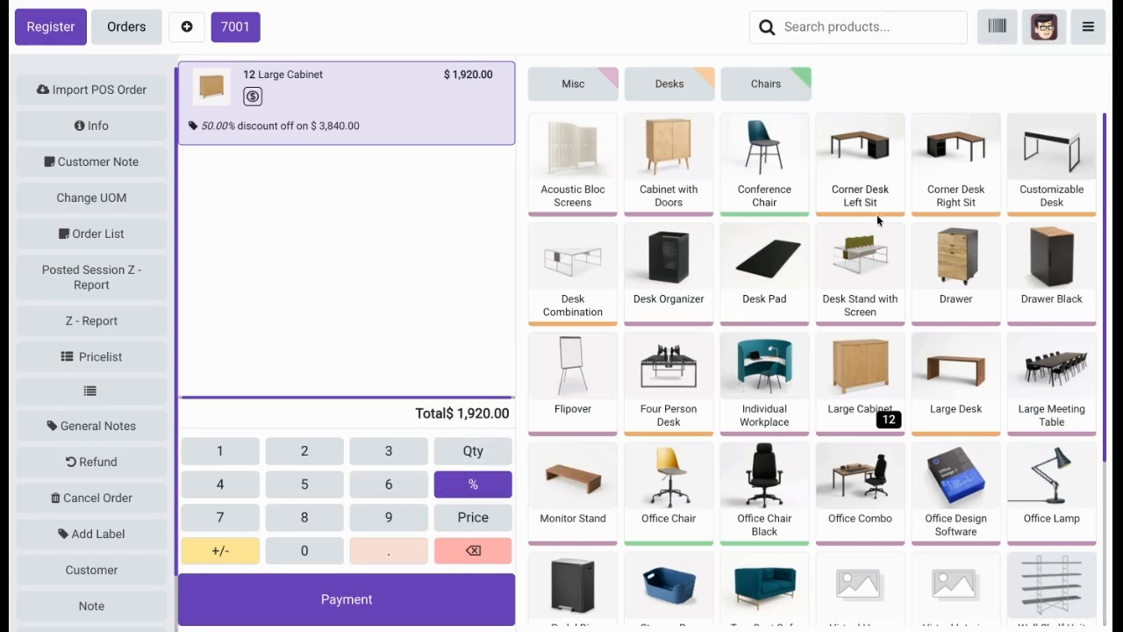
Return to the backend, enable Order Deletion under POS Manager Validation in the Furniture Shop settings, and save.
click(1086, 32)
click(1008, 219)
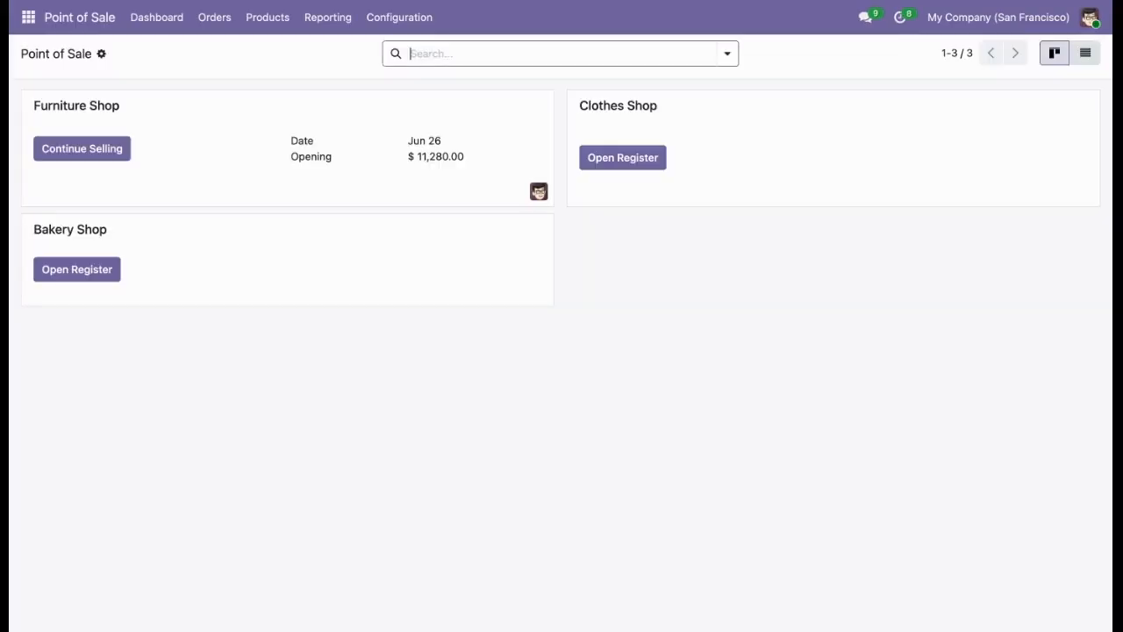
click(404, 19)
click(398, 50)
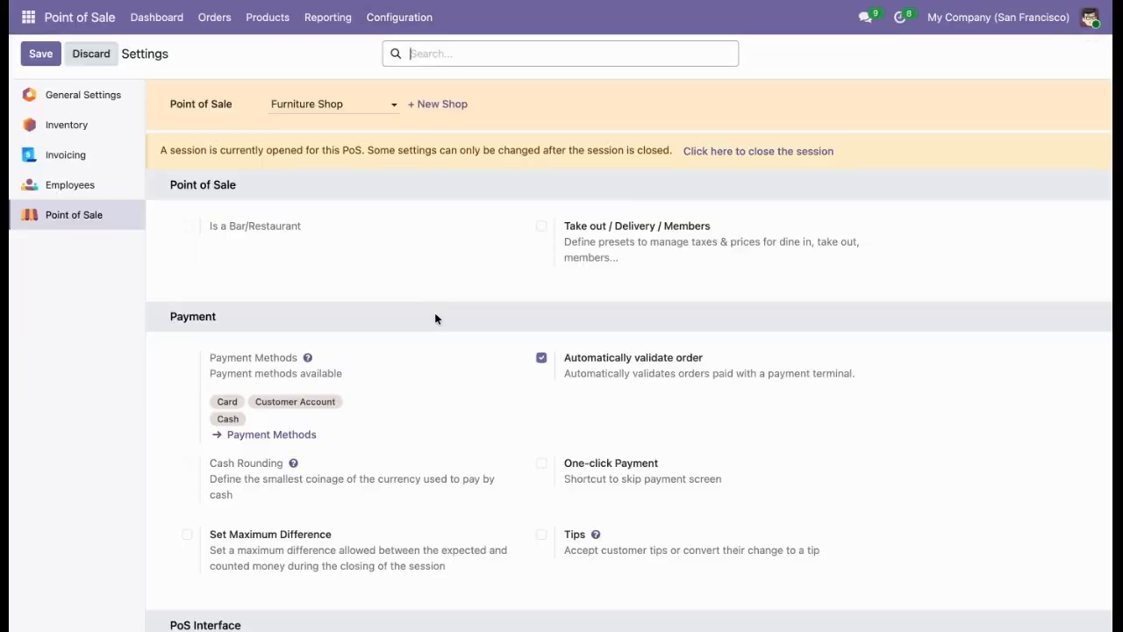
scroll(448, 405, down, 1)
scroll(449, 405, down, 20)
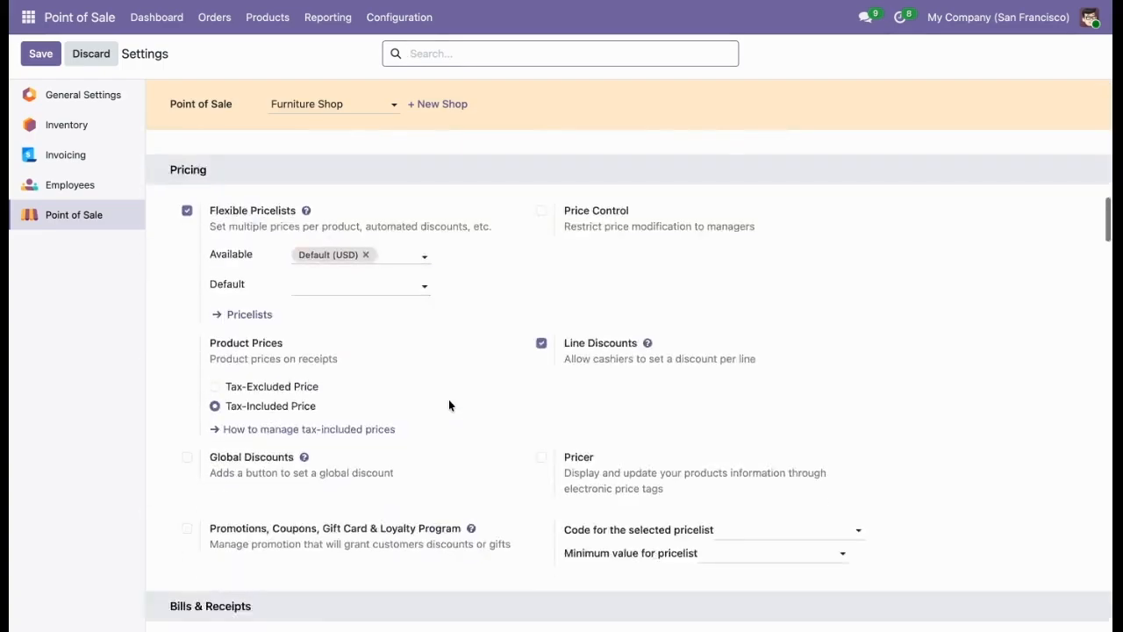
scroll(448, 399, down, 20)
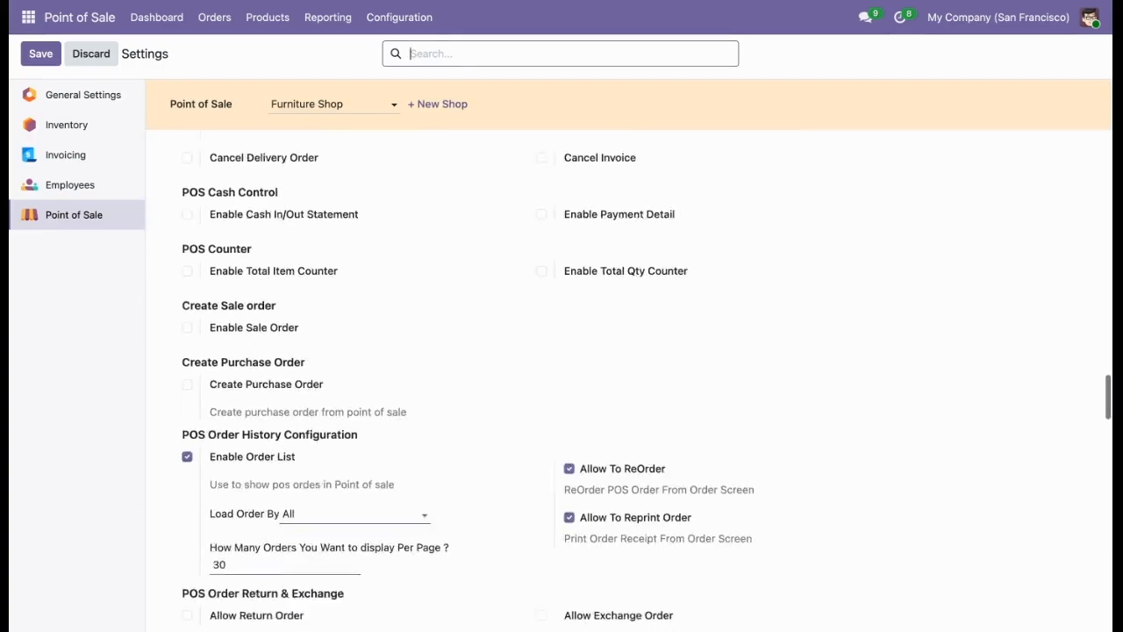
scroll(614, 377, down, 20)
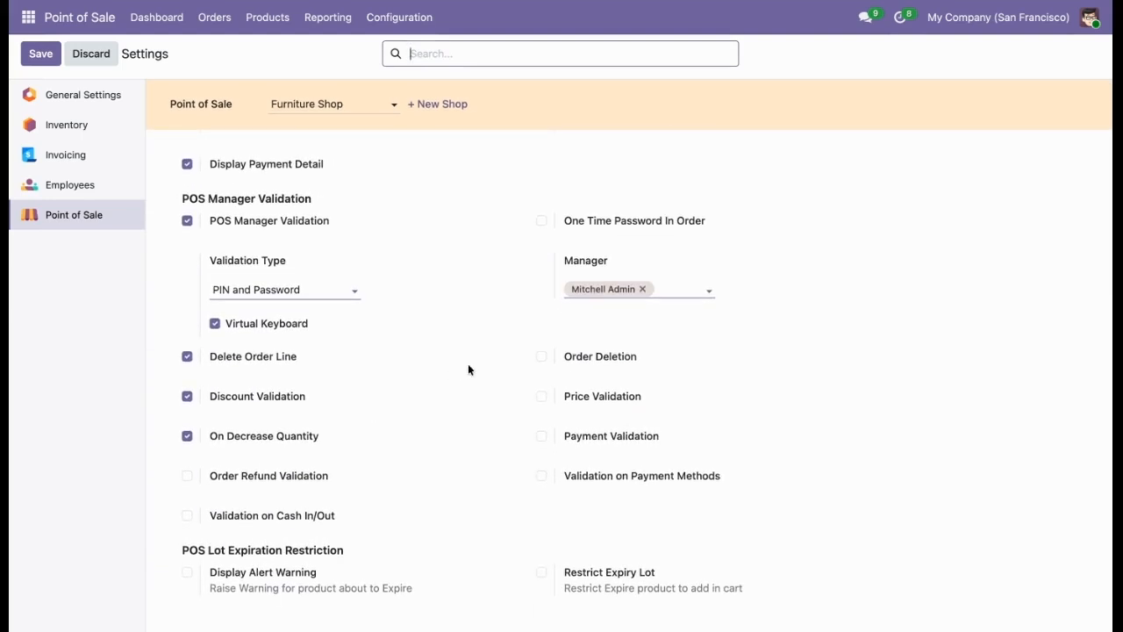
click(589, 358)
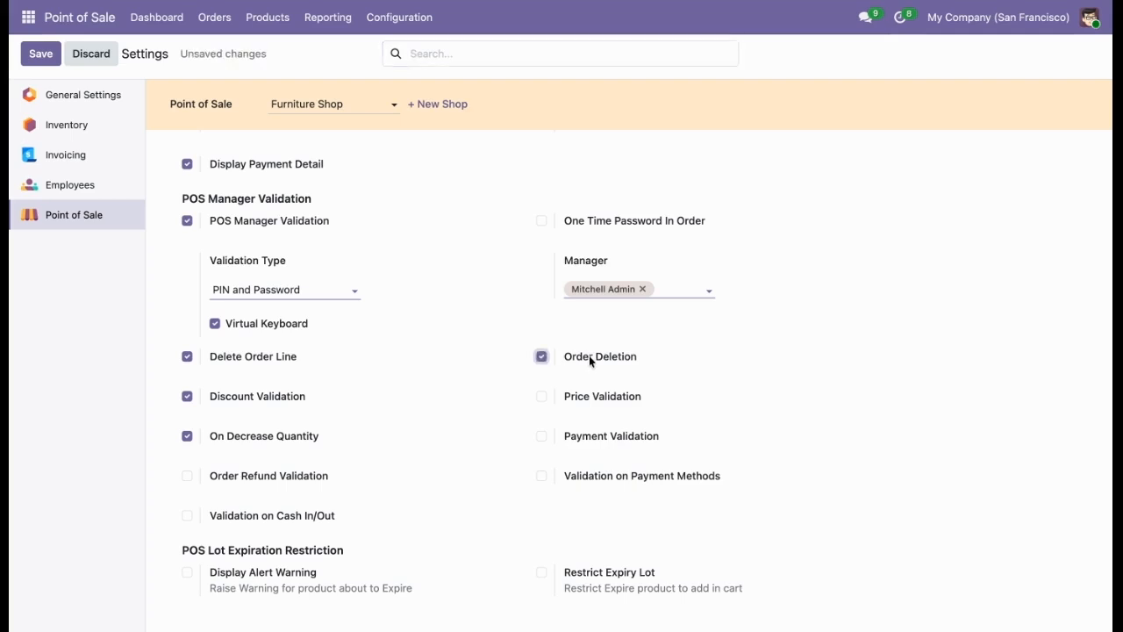
click(49, 54)
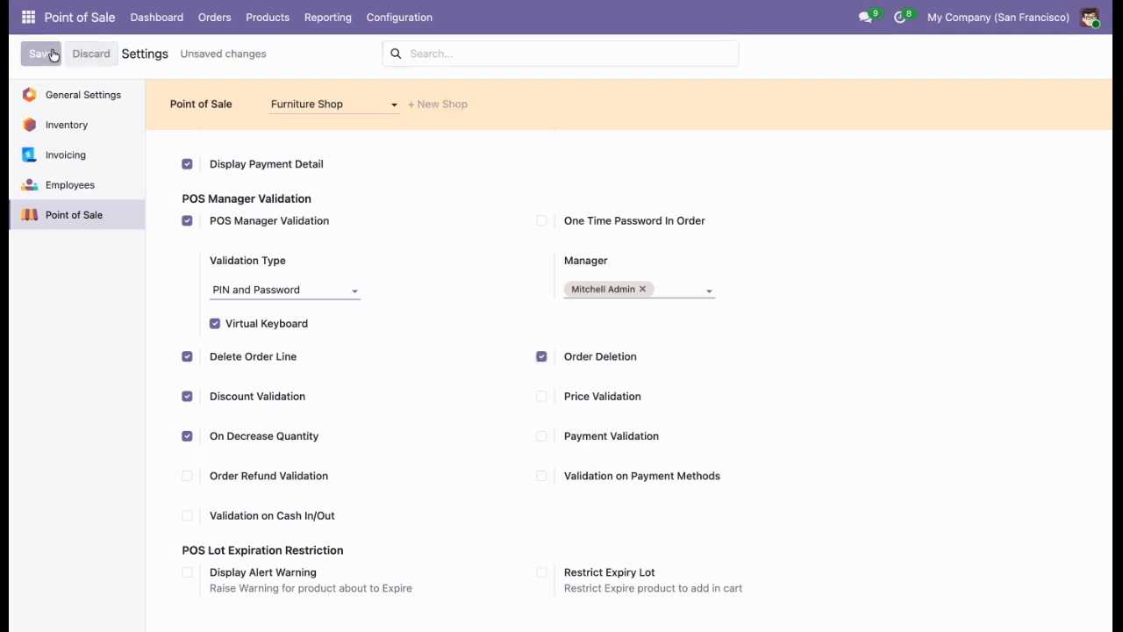
Reopen the Furniture Shop register with the Large Cabinet order.
click(158, 17)
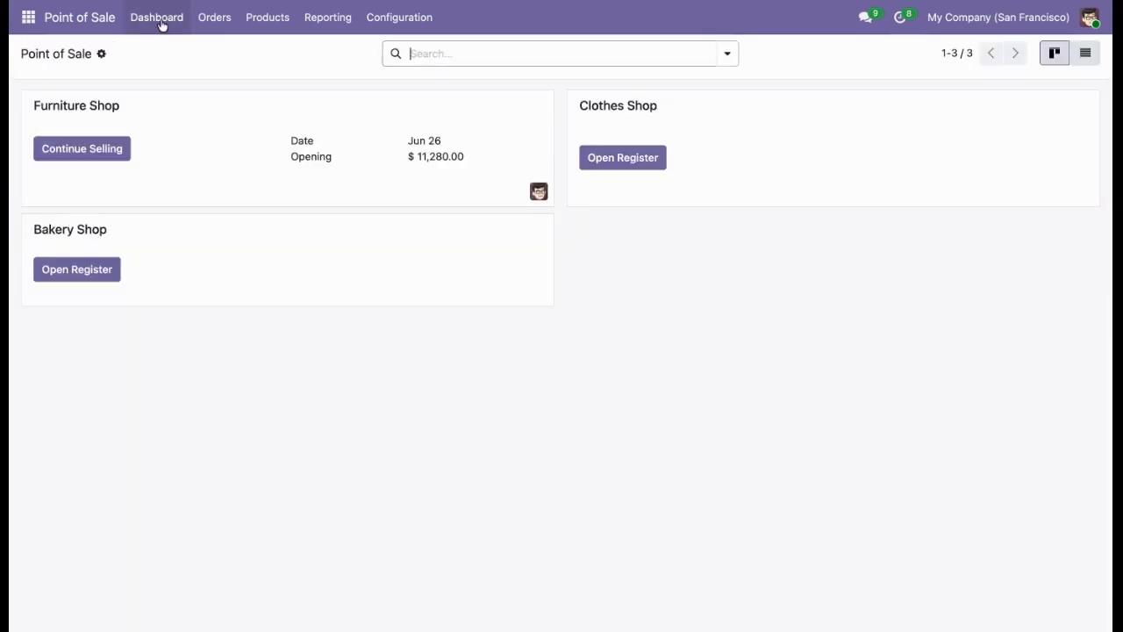
click(102, 158)
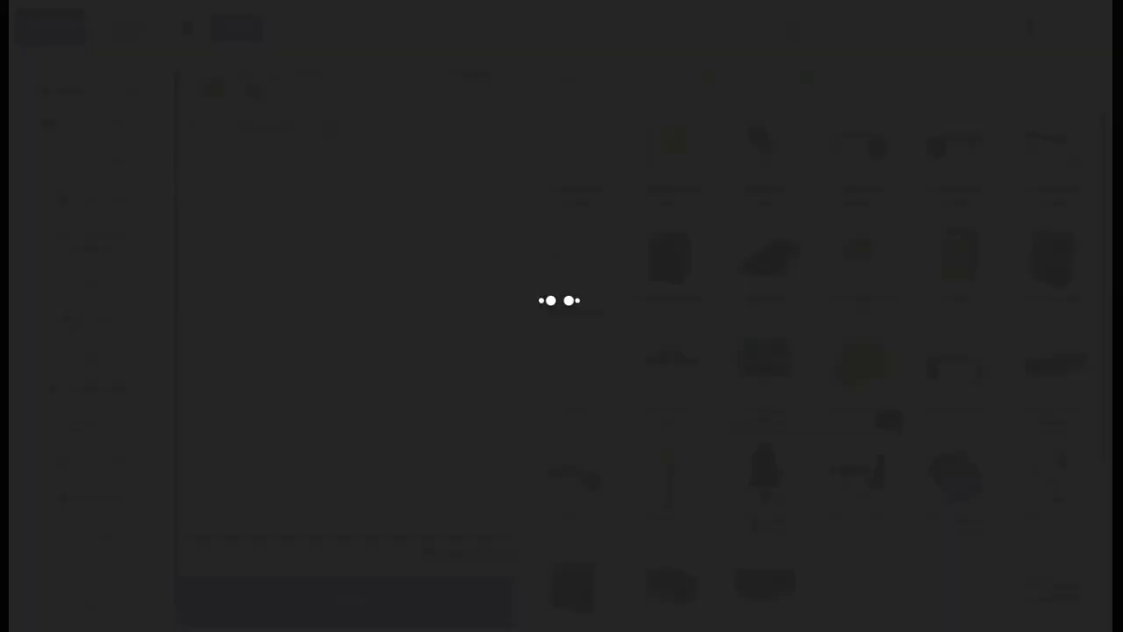
scroll(110, 449, down, 1)
scroll(111, 449, up, 1)
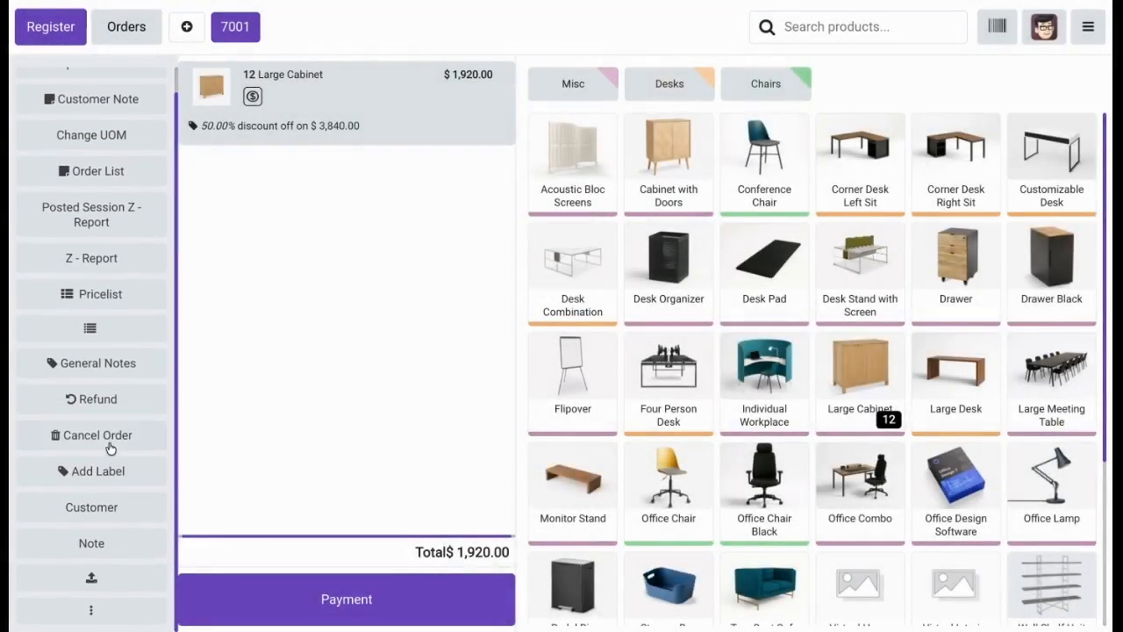
Delete the ongoing Large Cabinet order from the orders list, authorizing the deletion with the manager's PIN.
click(127, 40)
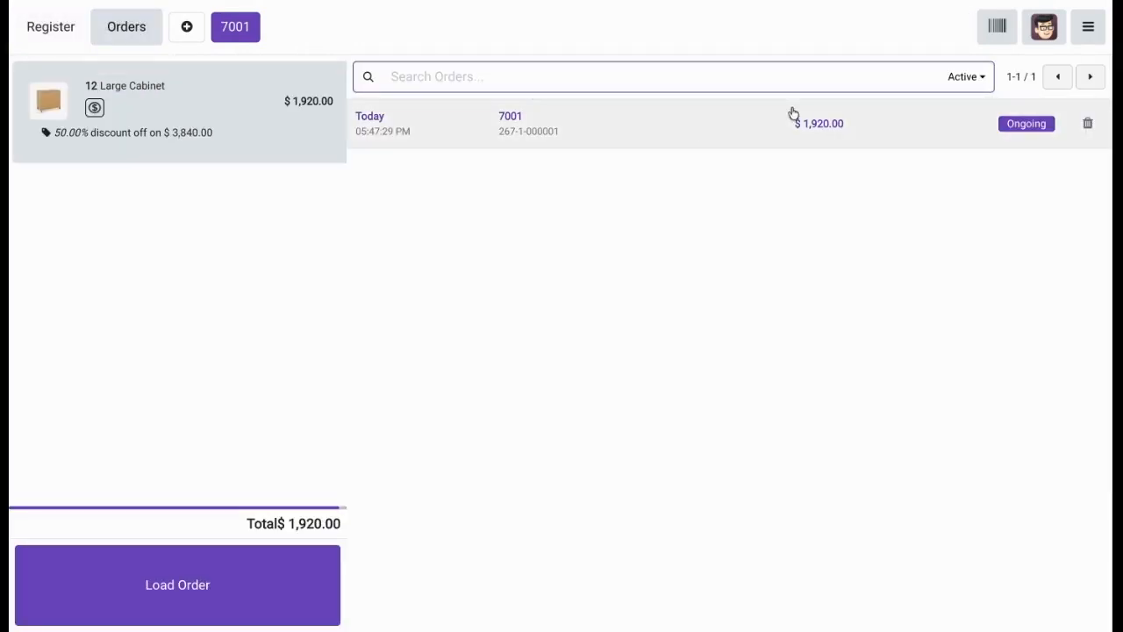
click(1088, 123)
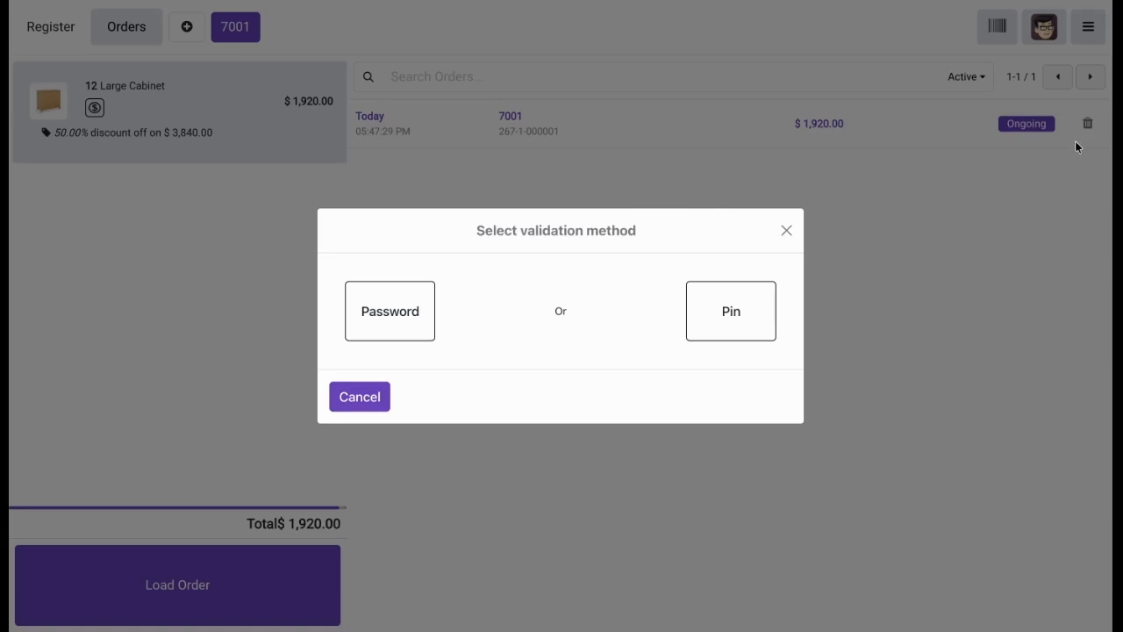
click(728, 321)
click(507, 288)
click(561, 277)
click(613, 278)
click(484, 469)
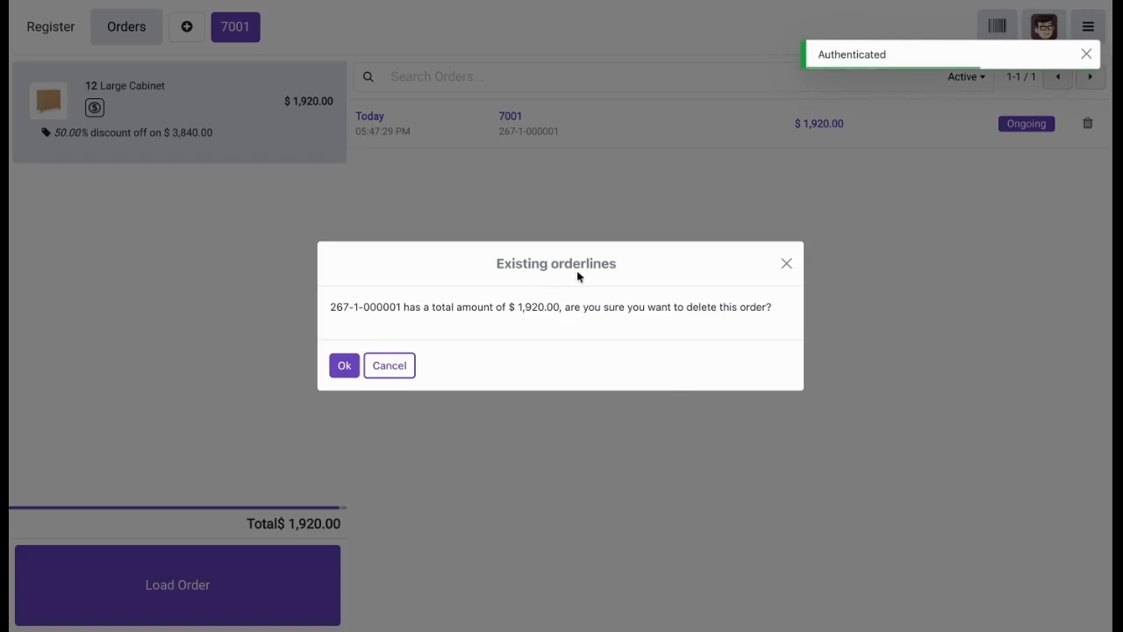
click(342, 366)
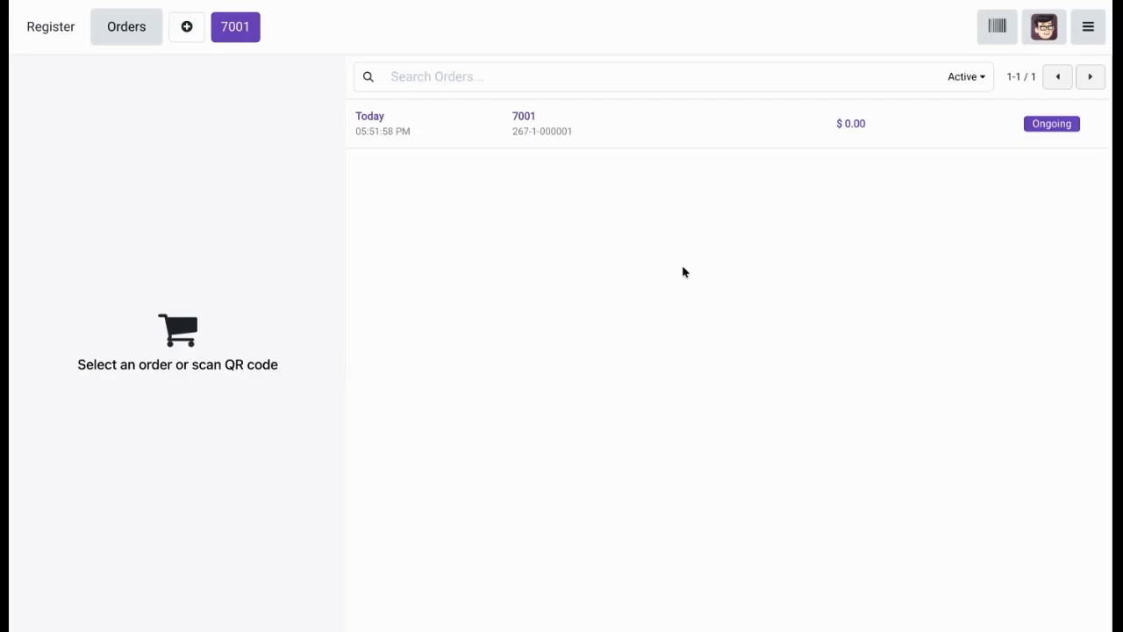
Return to the register and add one Large Cabinet to the empty order.
click(76, 35)
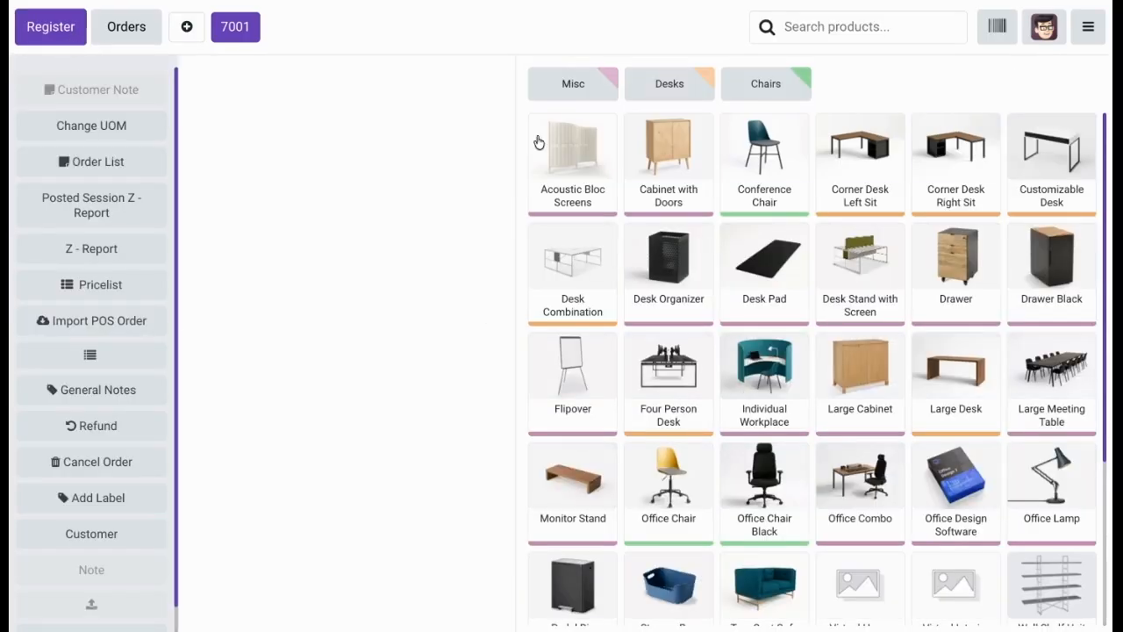
click(1087, 27)
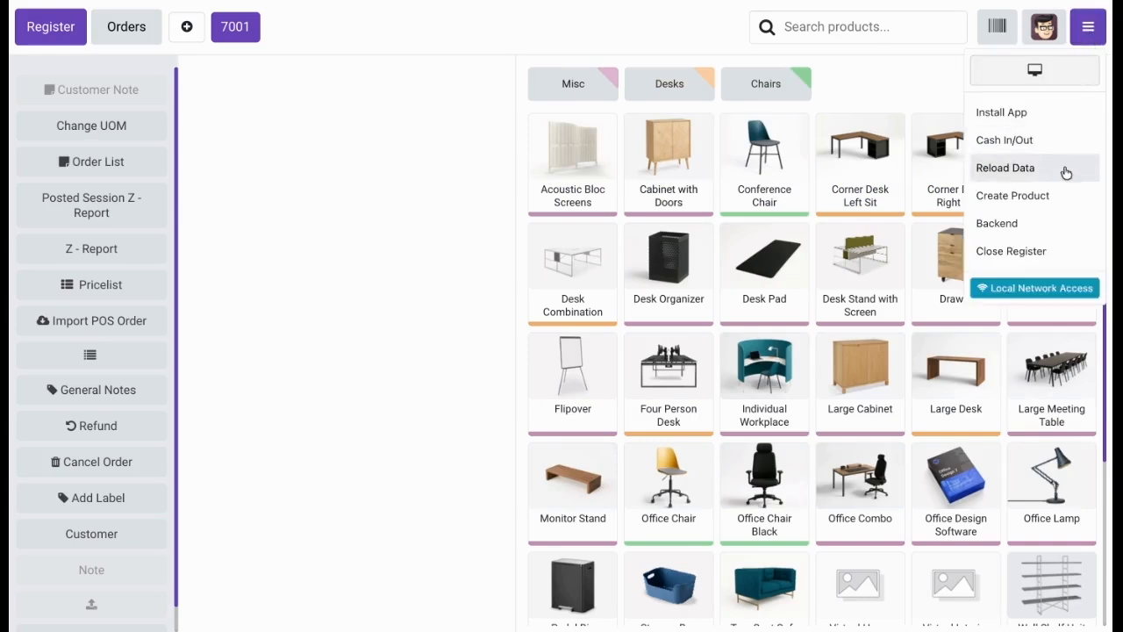
click(860, 391)
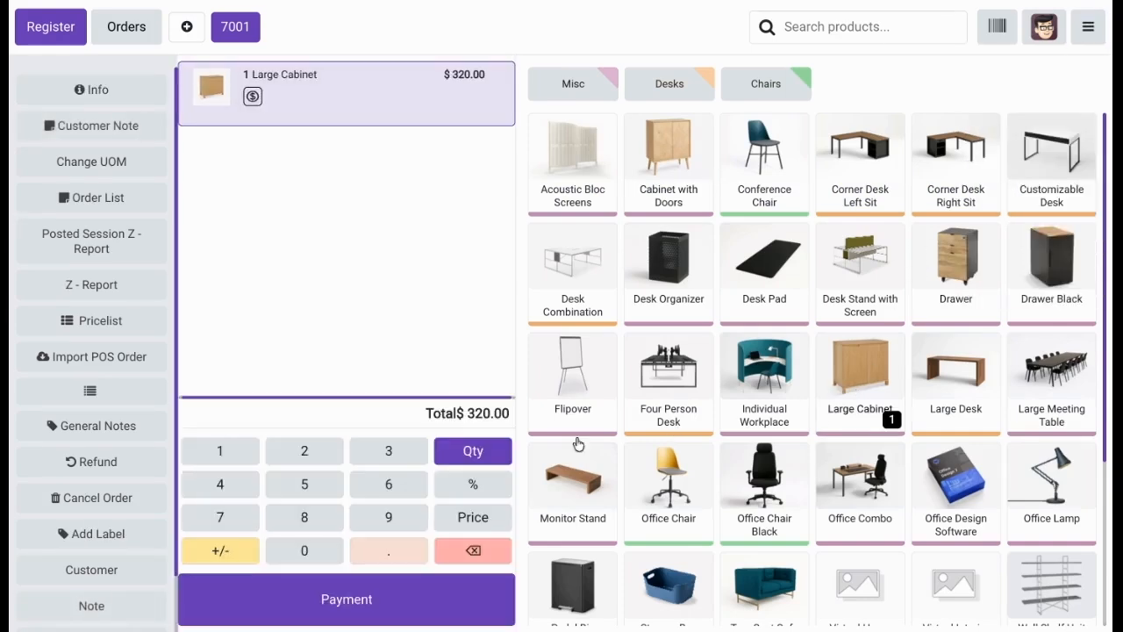
Try to authorize discount entry for the Large Cabinet line by submitting an incorrect manager password with the virtual keyboard.
click(470, 495)
click(397, 319)
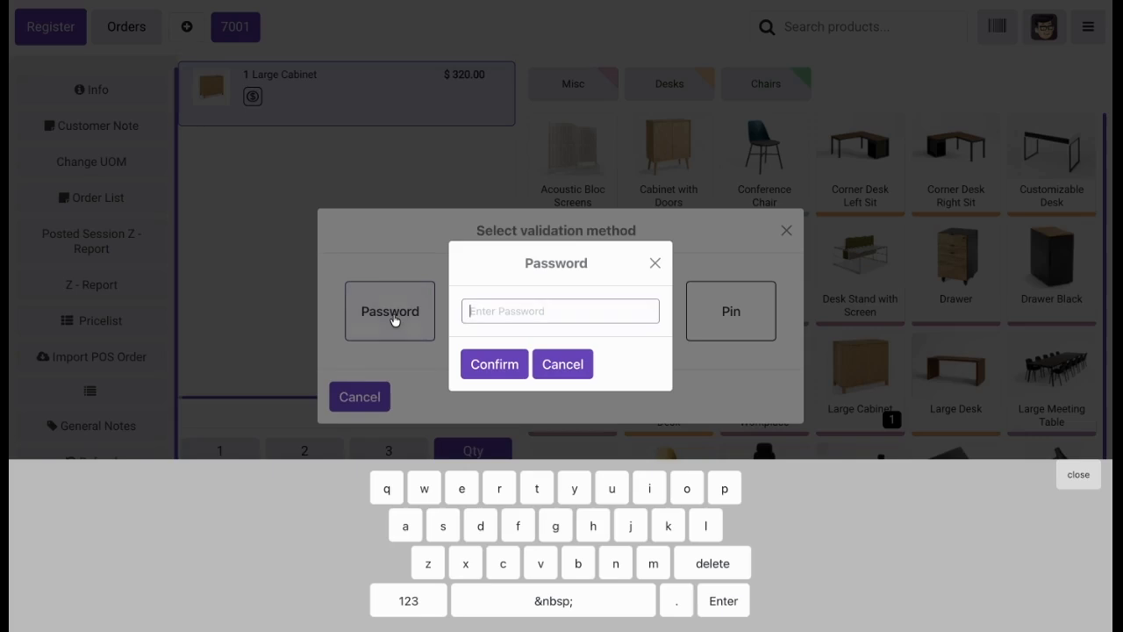
click(403, 603)
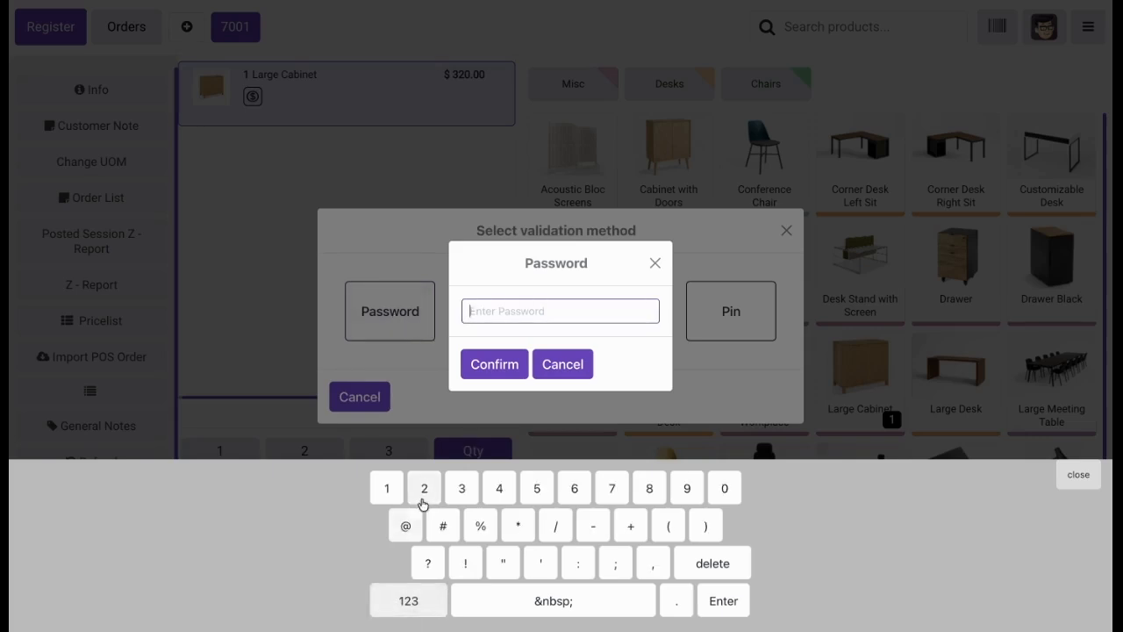
click(499, 489)
click(537, 488)
click(573, 490)
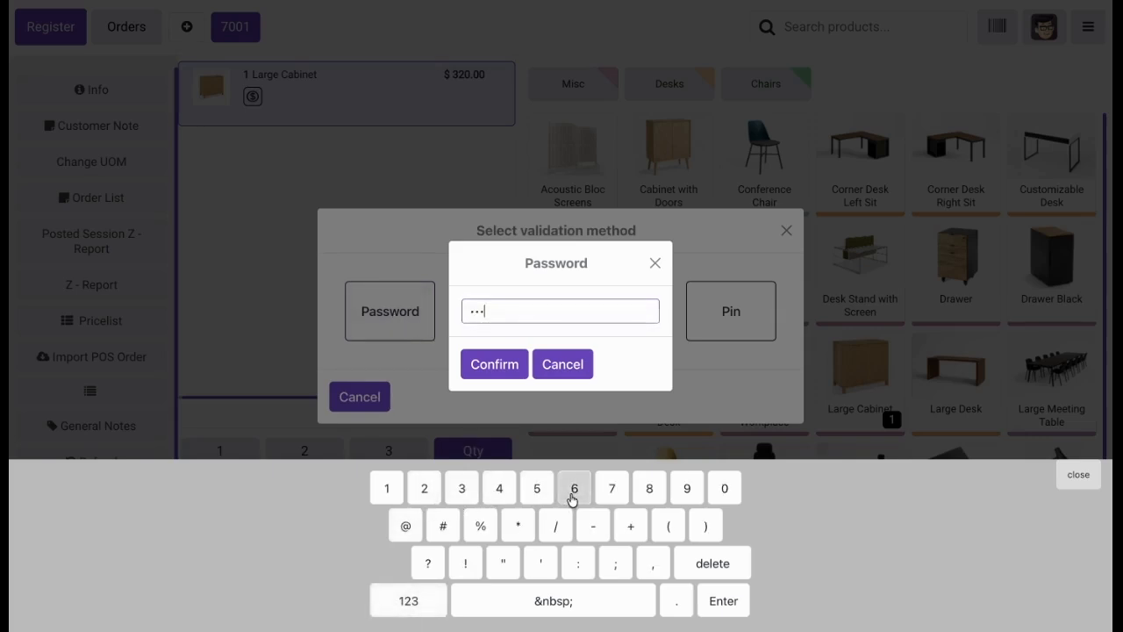
click(494, 366)
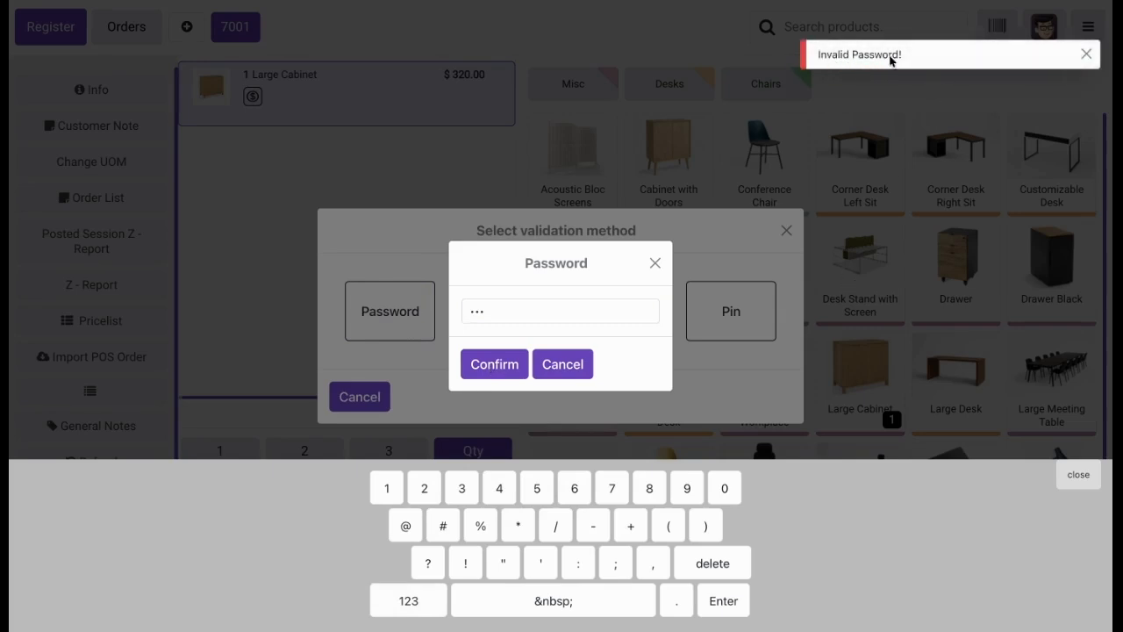
Replace the submitted password with the correct manager password using the virtual keyboard and activate discount entry.
click(556, 308)
double_click(556, 307)
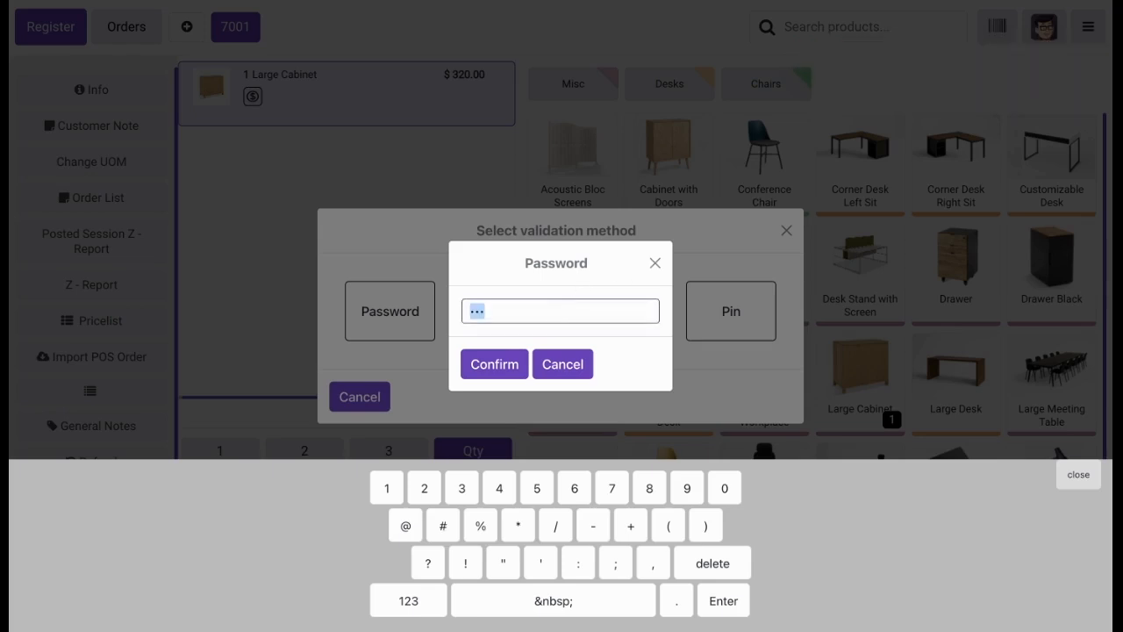
click(713, 563)
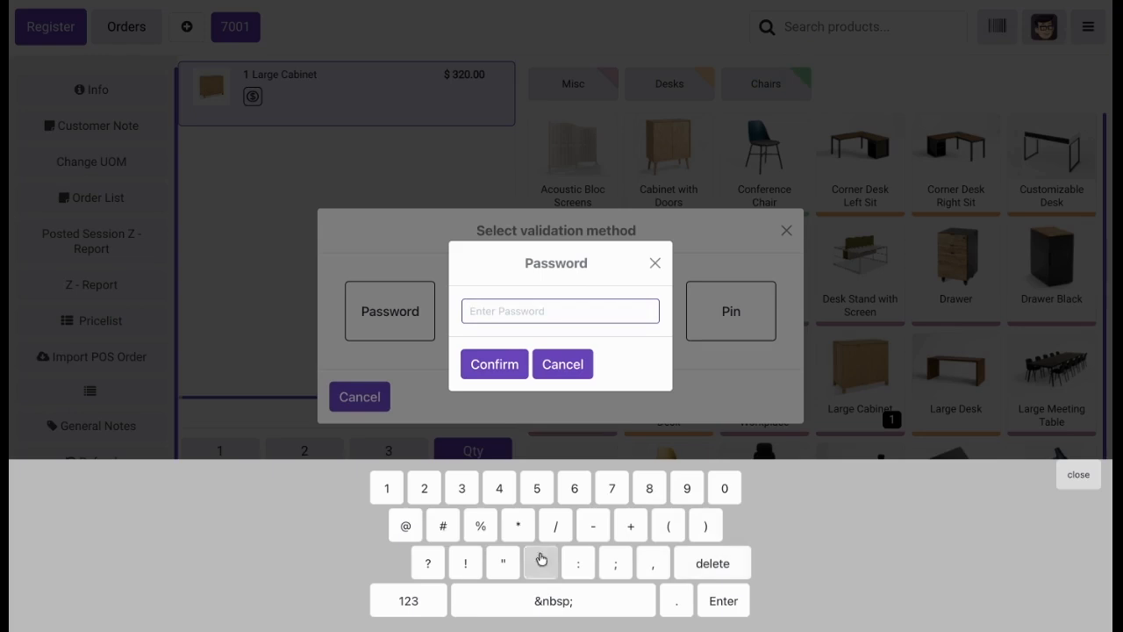
click(389, 492)
click(416, 493)
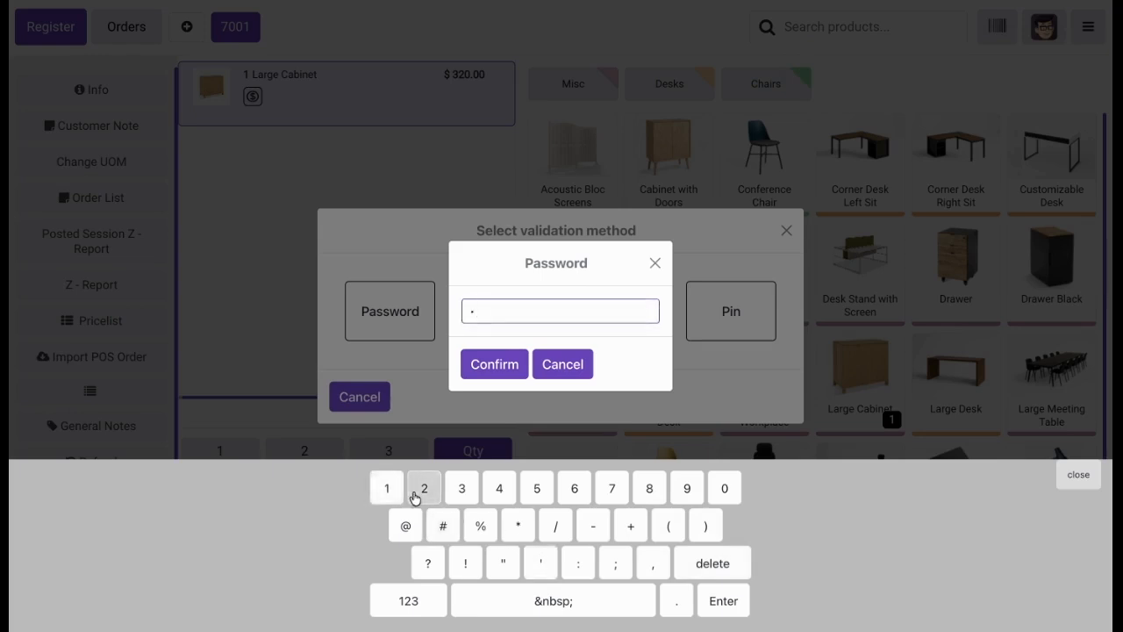
click(460, 491)
click(491, 375)
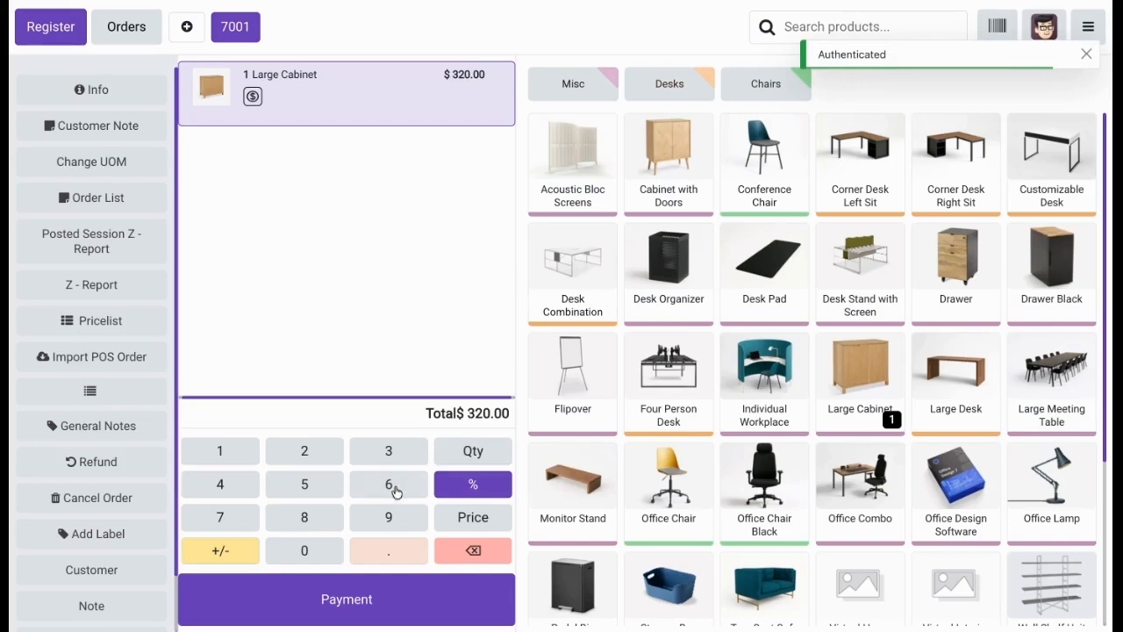
click(1084, 54)
Return to the backend, enable One Time Password In Order under POS Manager Validation in the Furniture Shop settings, and save.
click(1084, 38)
click(1032, 219)
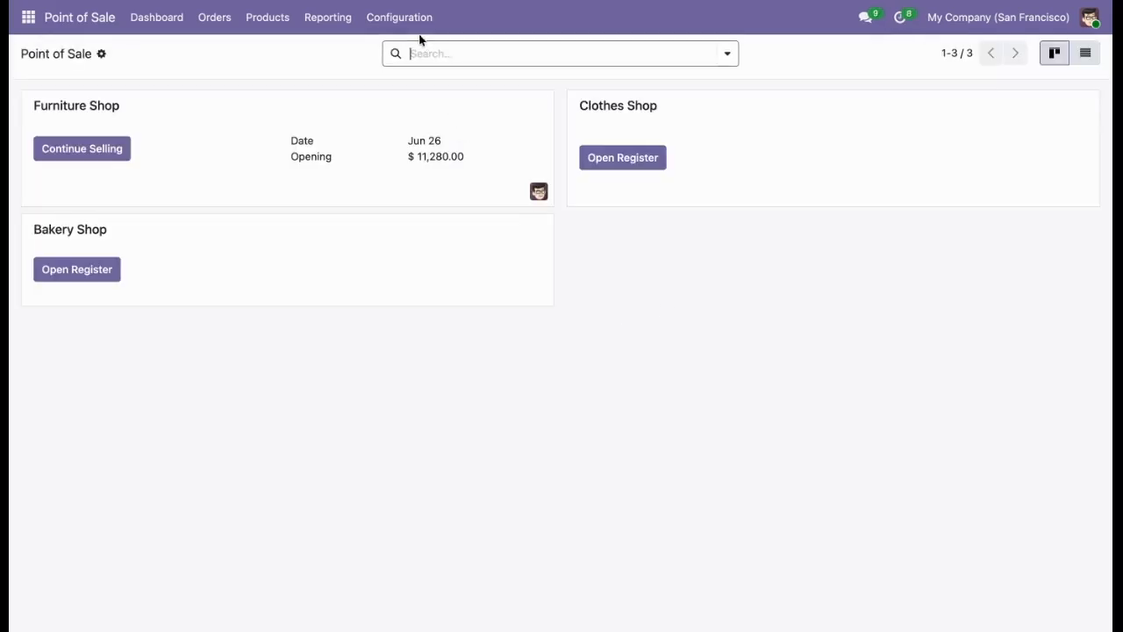
click(405, 17)
click(413, 52)
scroll(411, 364, down, 2)
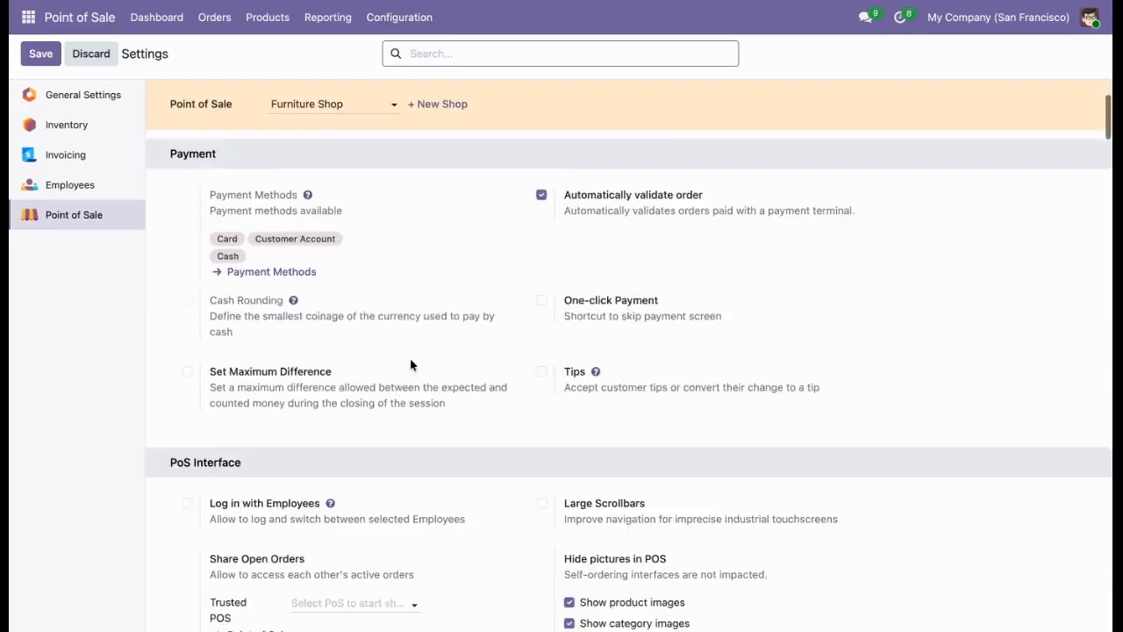
scroll(411, 365, down, 15)
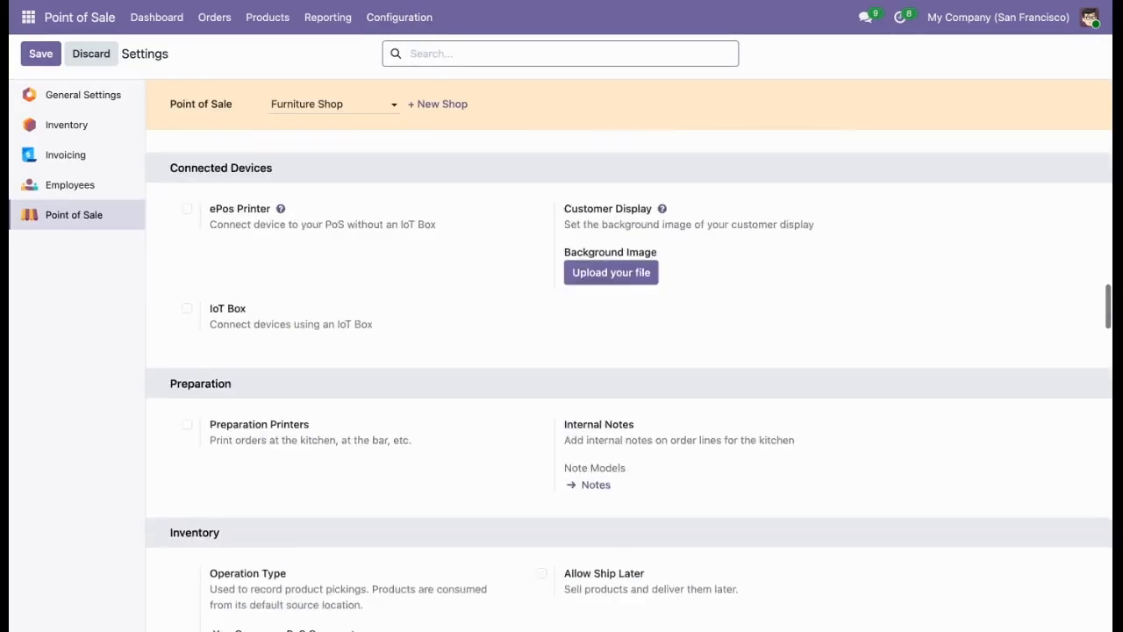
scroll(628, 377, down, 15)
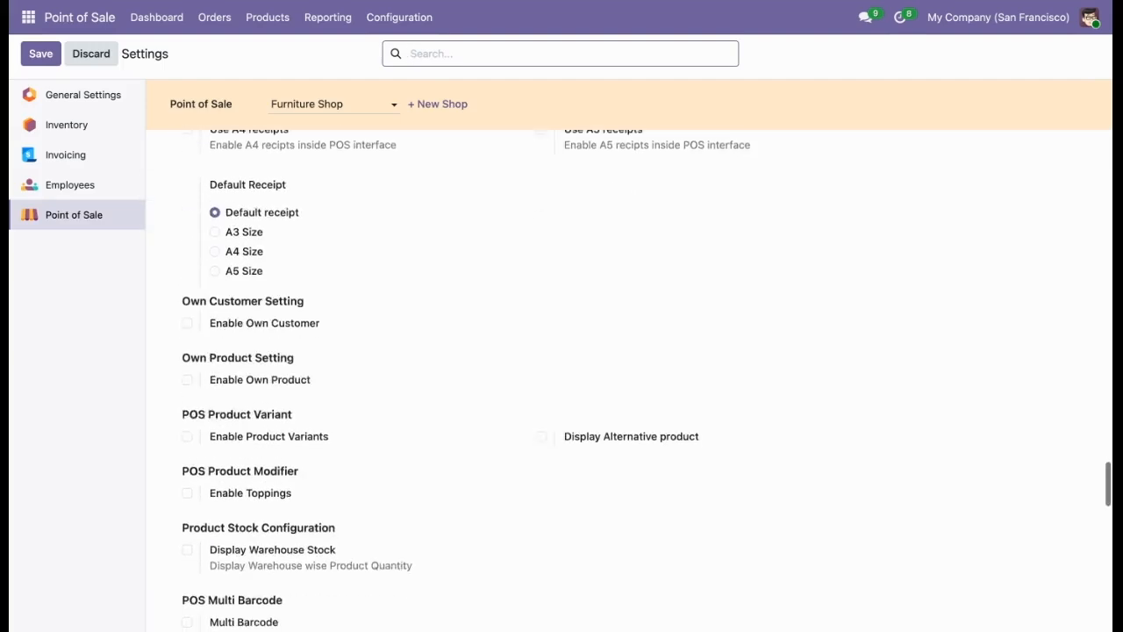
scroll(629, 378, down, 15)
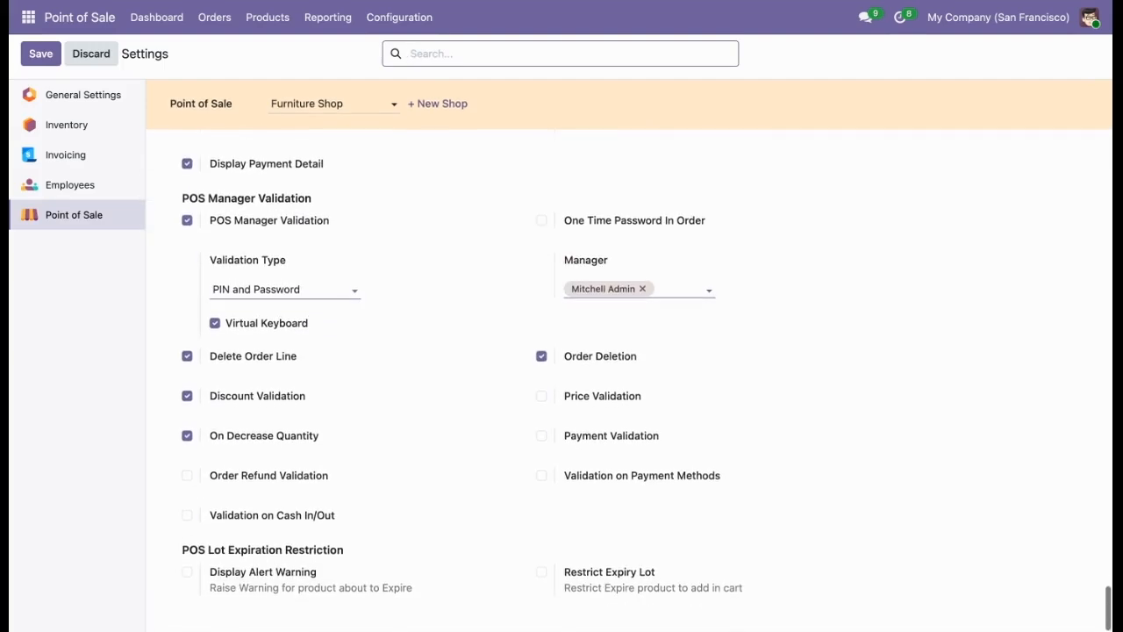
click(585, 223)
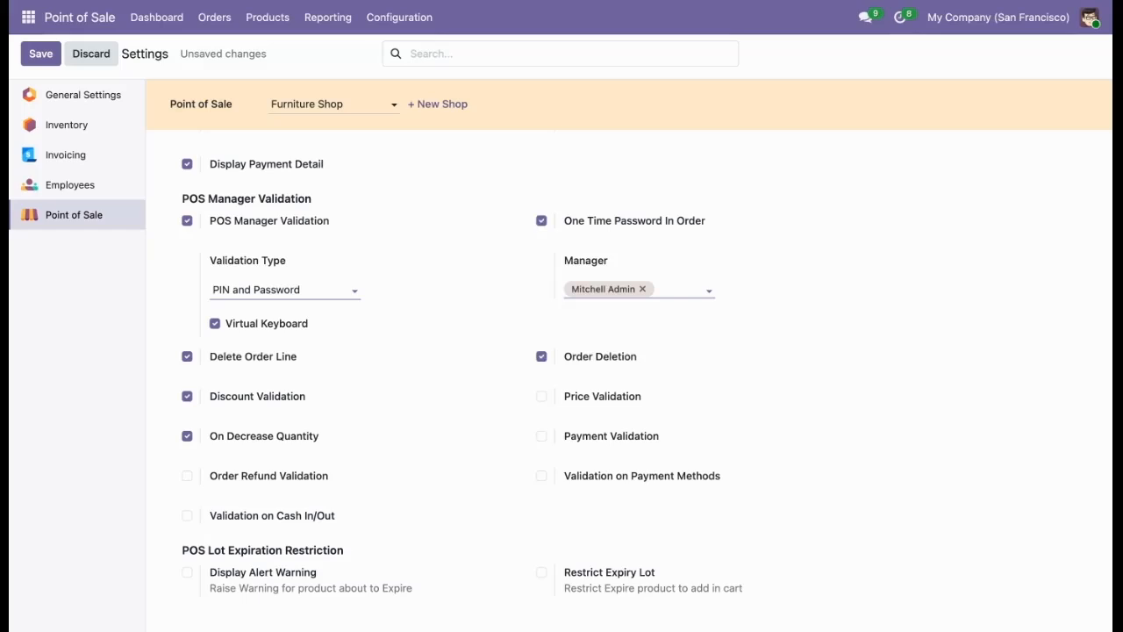
click(39, 55)
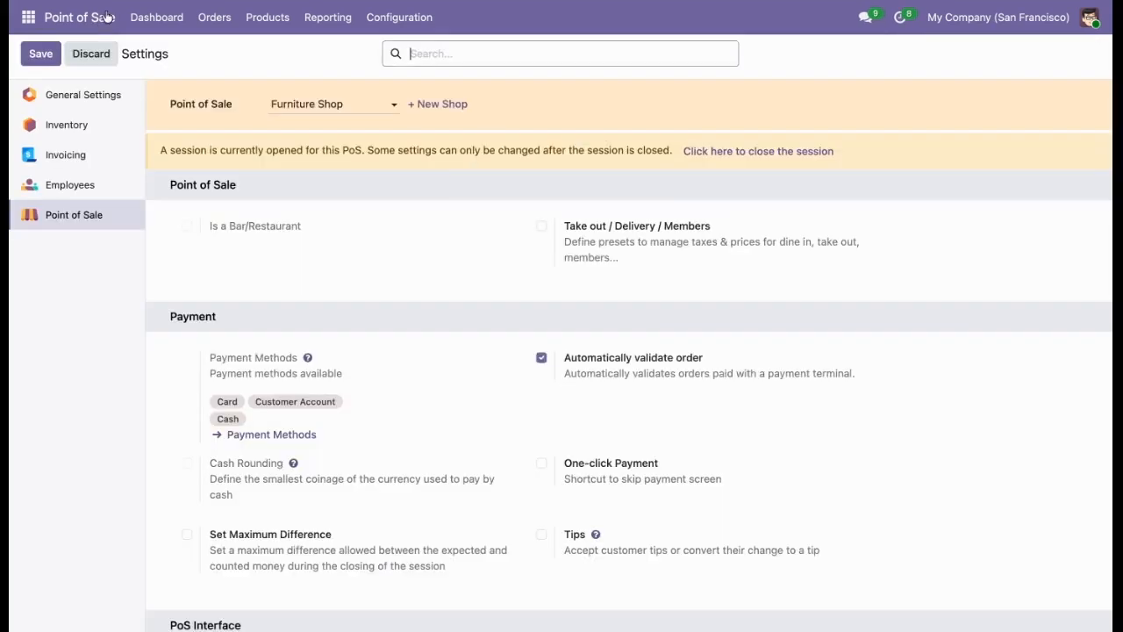
Reopen the Furniture Shop register and set the Large Cabinet line's quantity to 0, authorizing it with the manager's password.
click(156, 17)
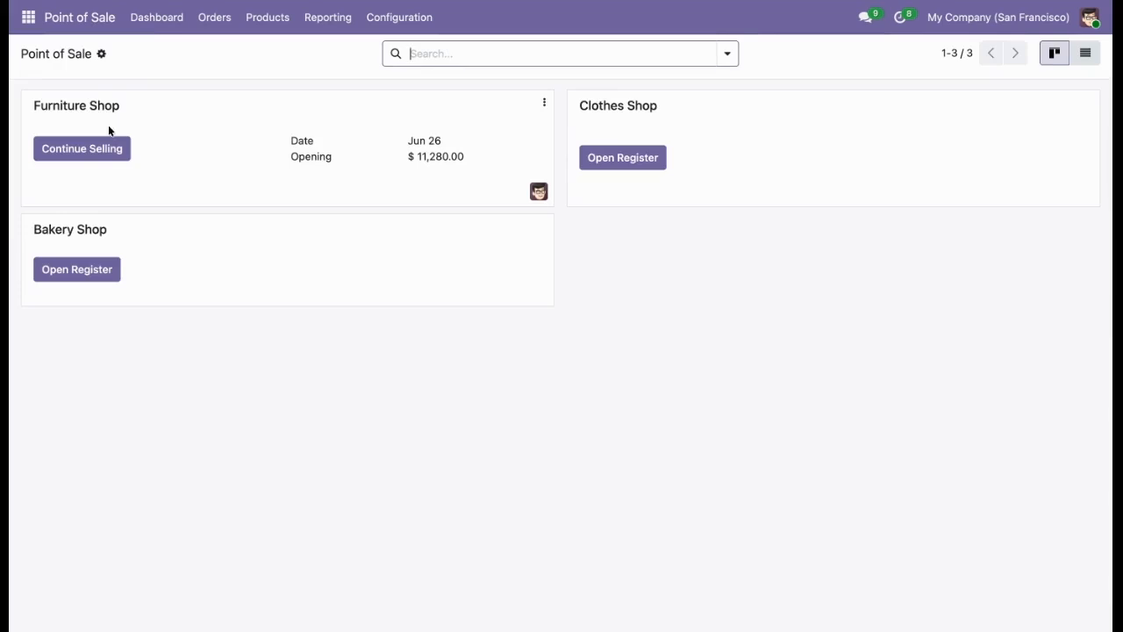
click(109, 150)
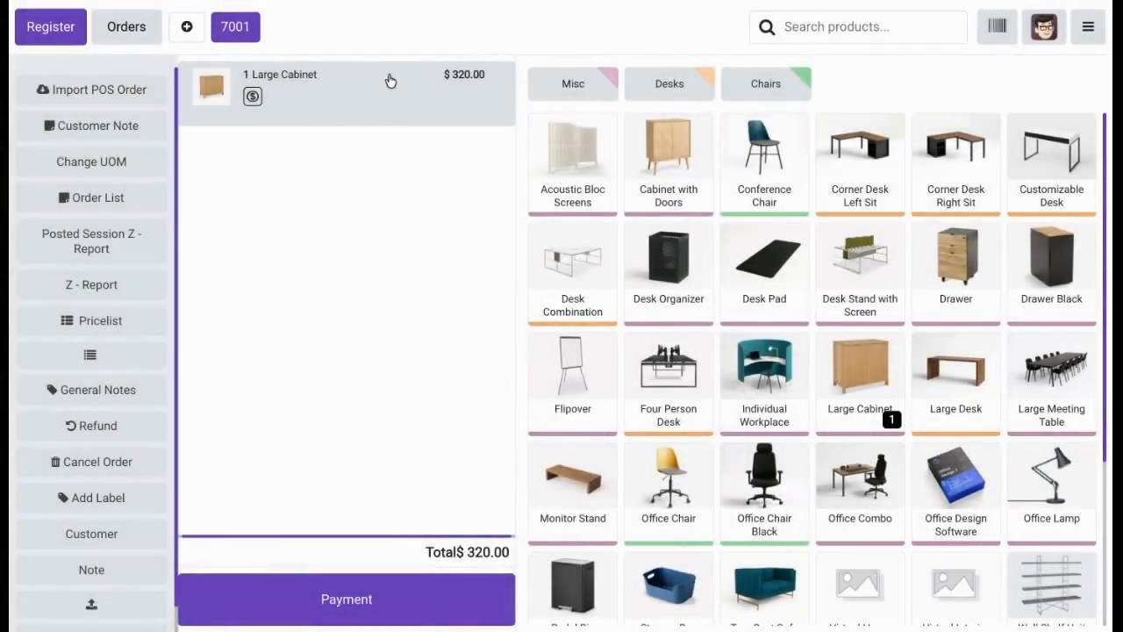
click(391, 87)
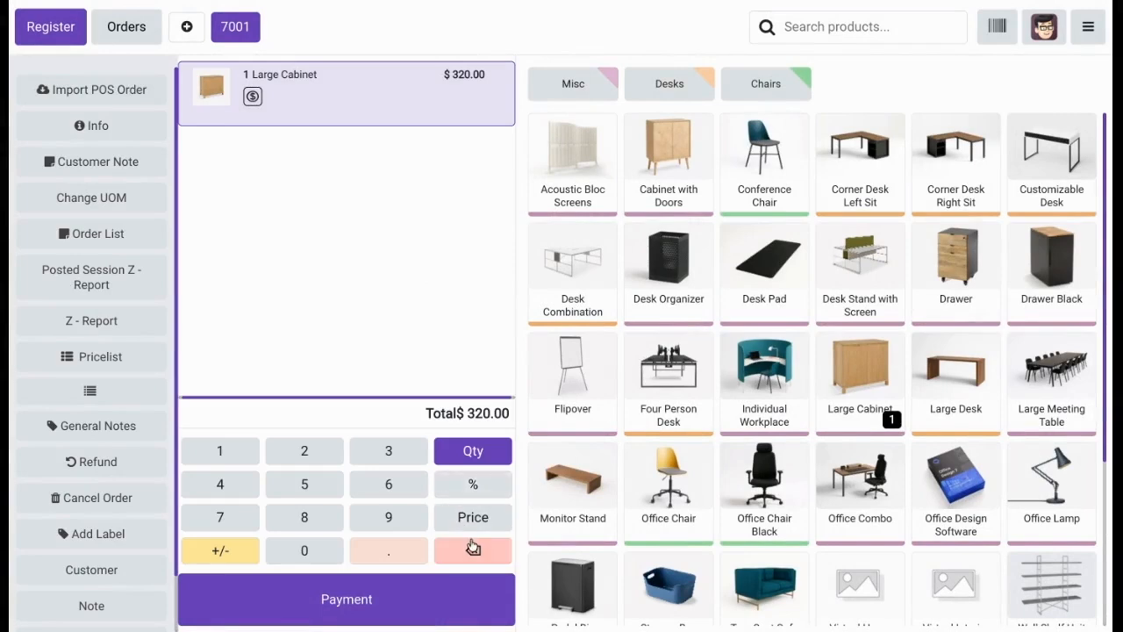
click(300, 550)
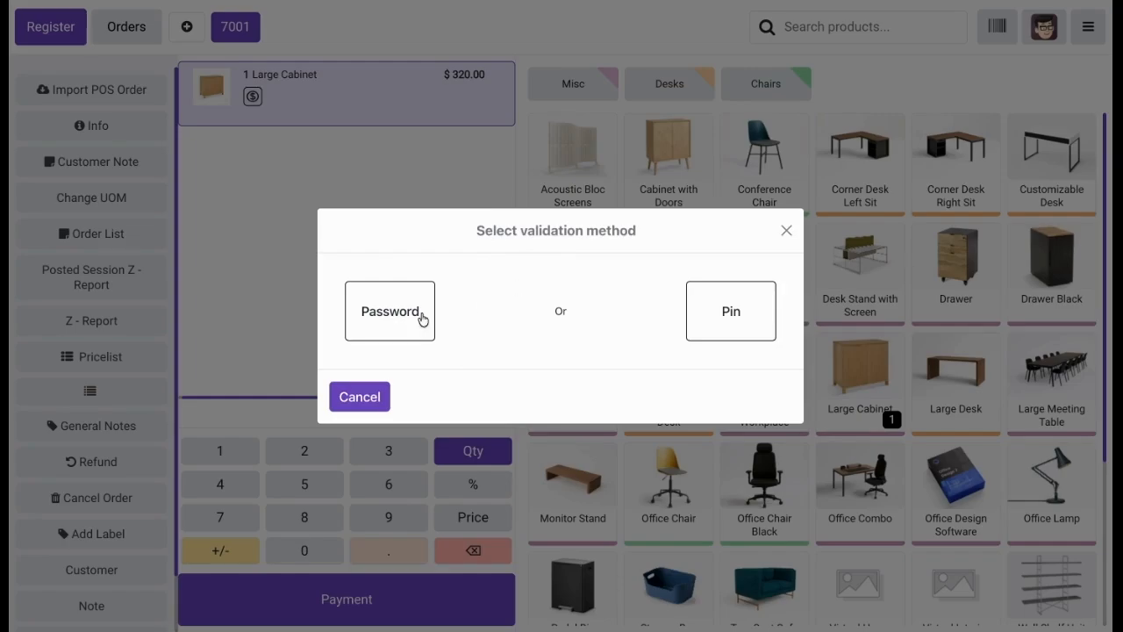
click(422, 319)
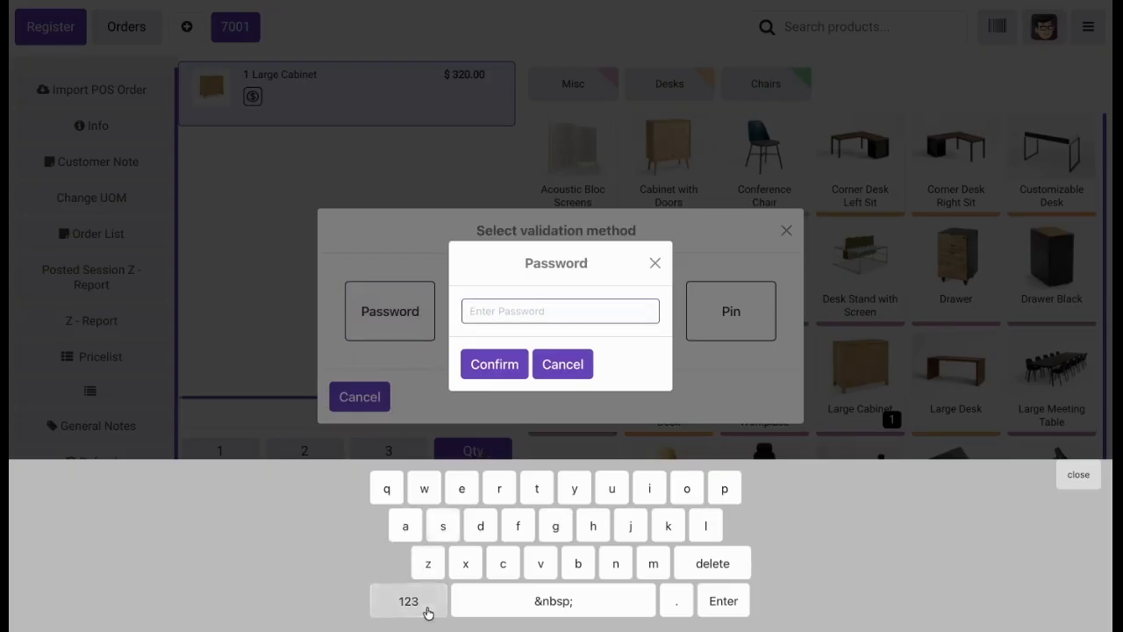
click(428, 612)
click(386, 488)
click(423, 488)
click(462, 488)
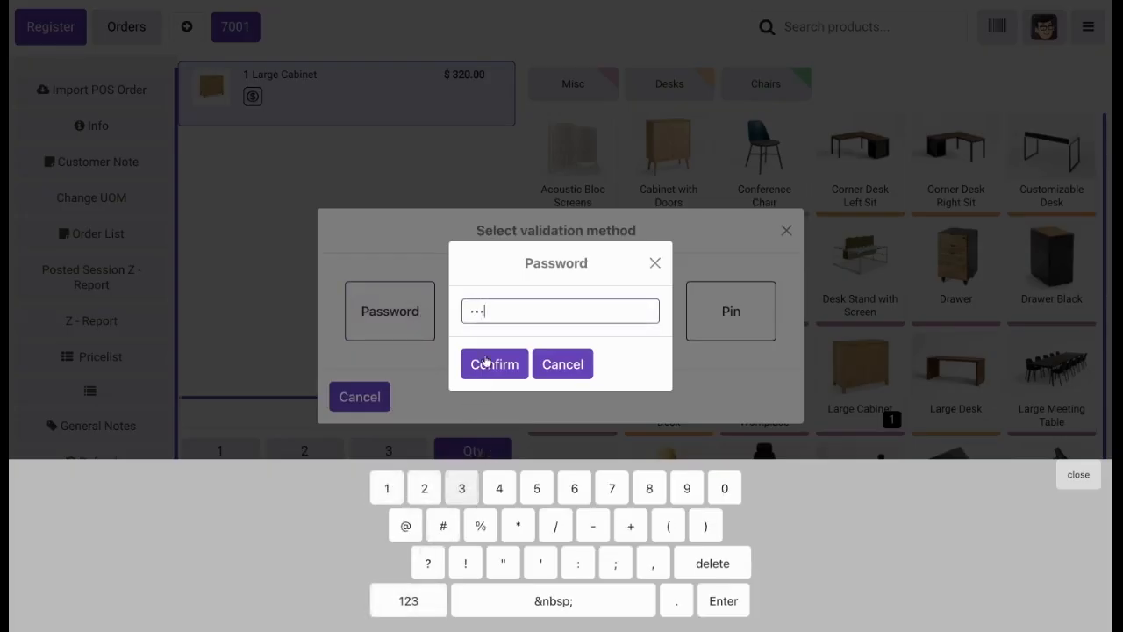
click(477, 368)
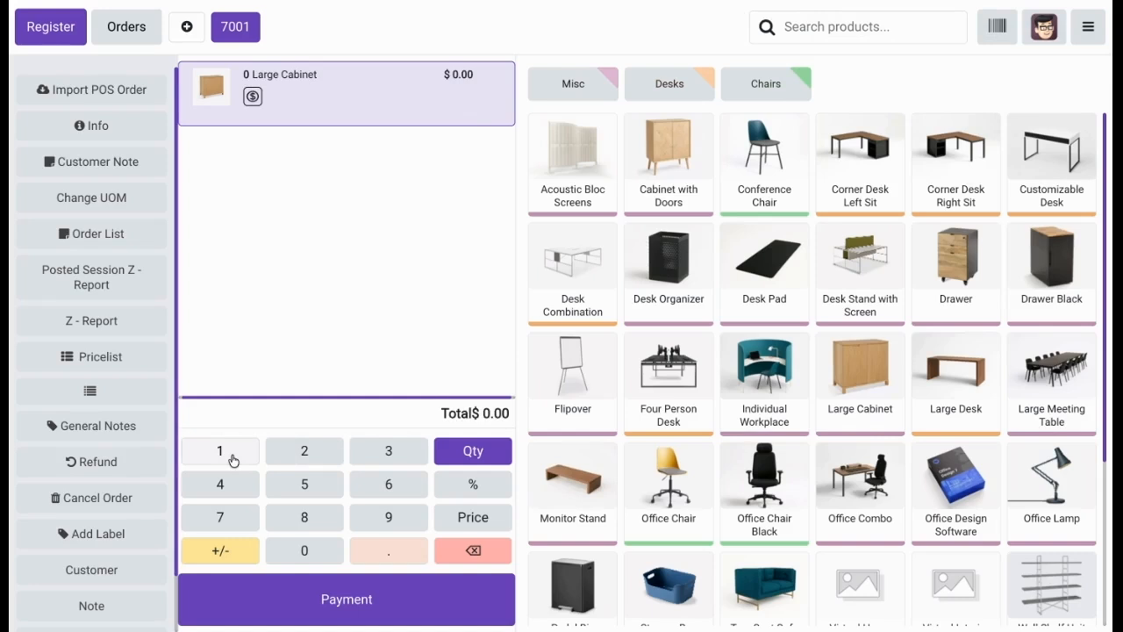
Set the Large Cabinet line's quantity to 10 and its discount to 20%.
click(232, 458)
click(308, 547)
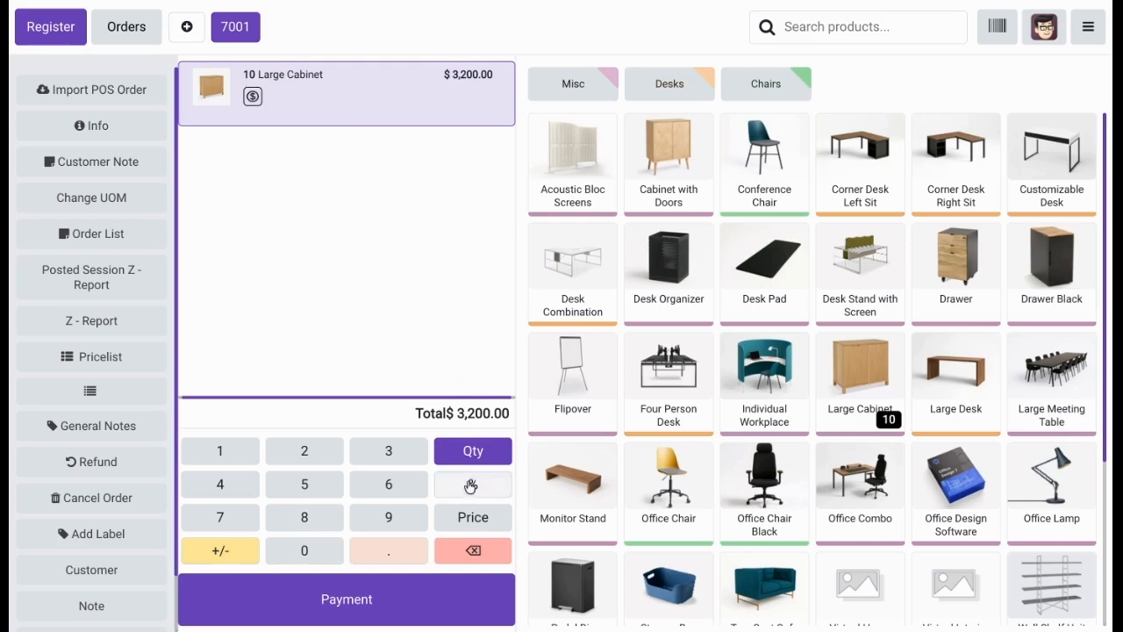
click(471, 486)
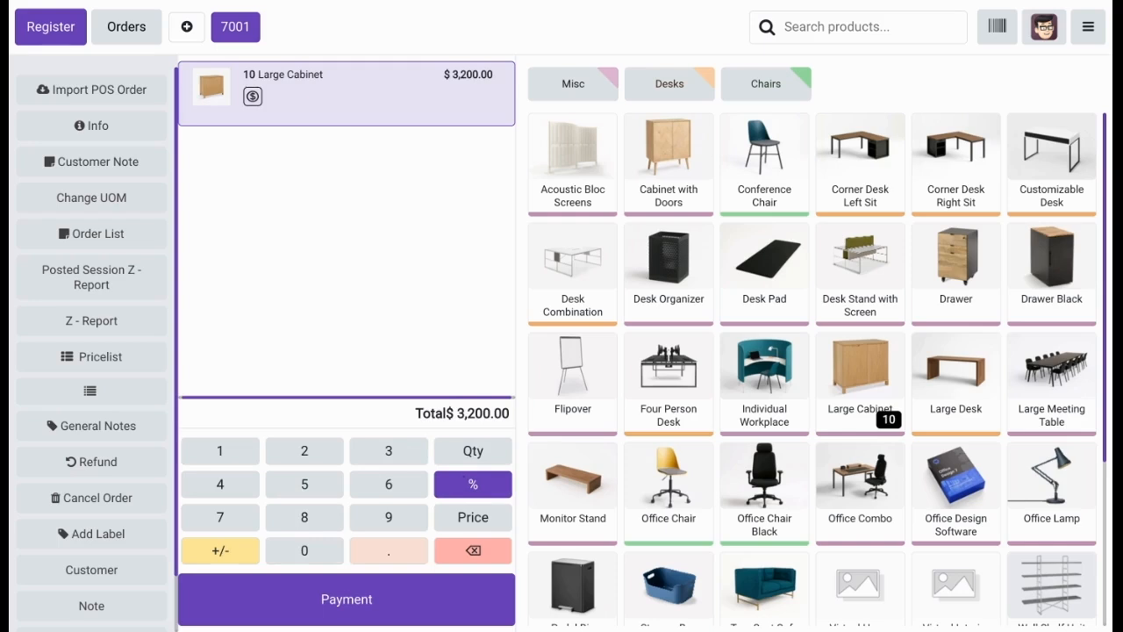
click(303, 451)
click(300, 548)
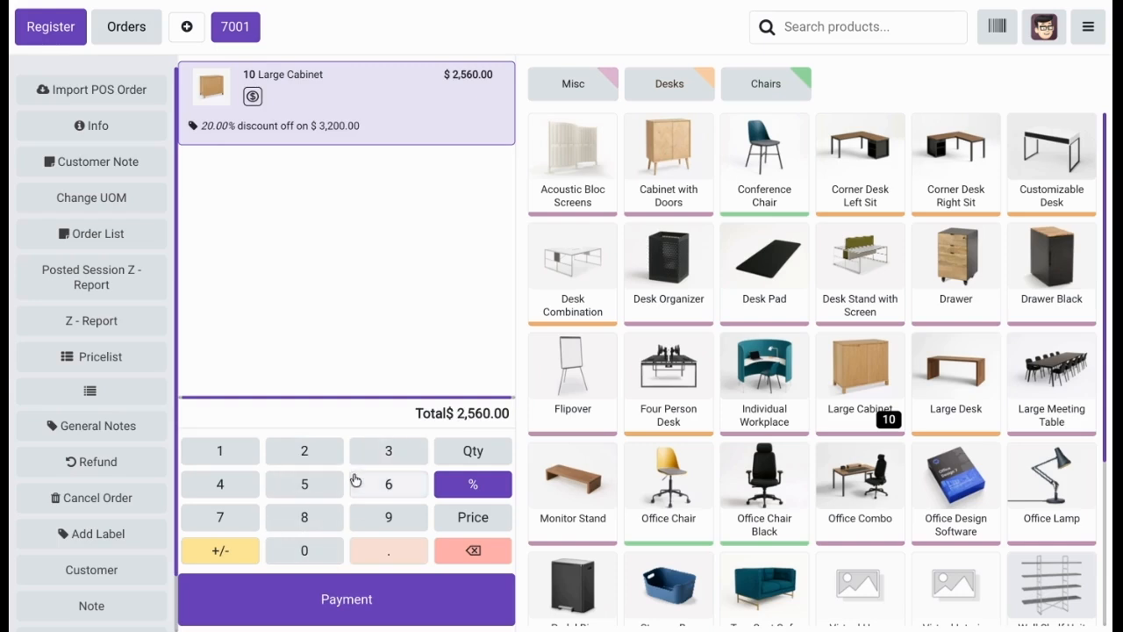
scroll(405, 322, right, 1)
scroll(404, 322, left, 1)
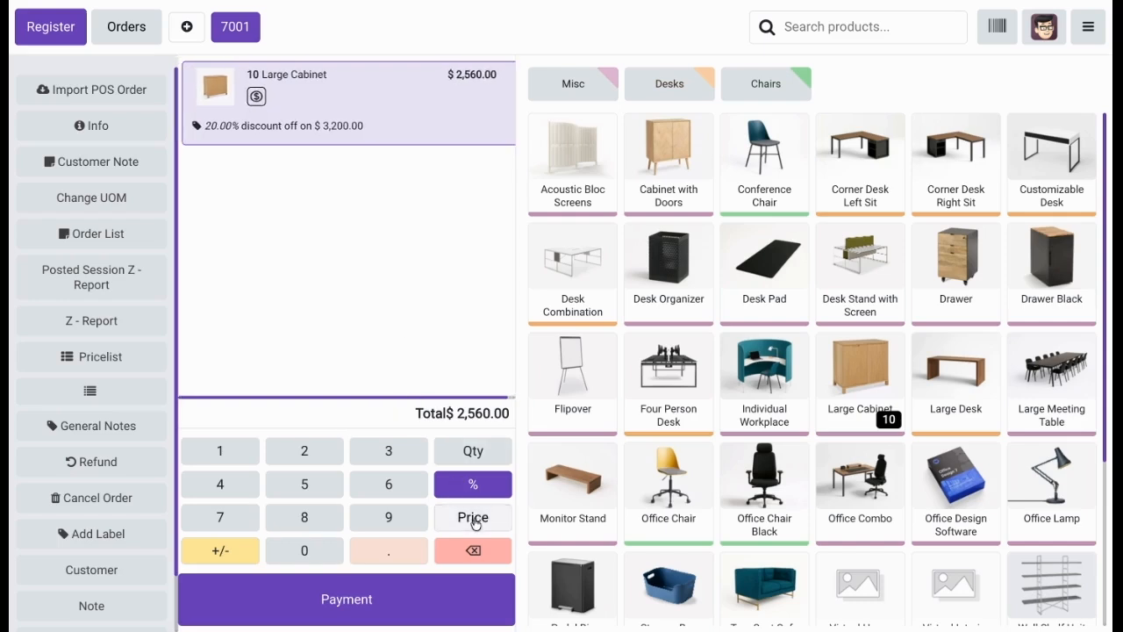
Clear the Large Cabinet line's discount and reduce its quantity to 0.
click(473, 550)
click(473, 551)
click(473, 550)
click(473, 550)
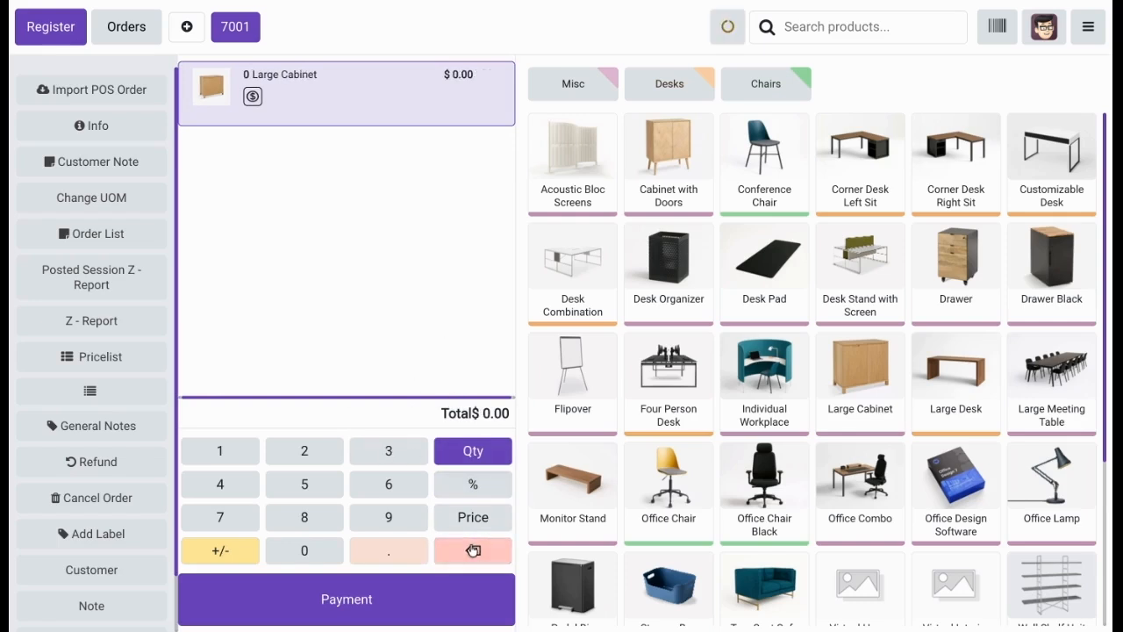
Delete the ongoing order 7001 from the orders list and confirm the deletion.
scroll(81, 480, down, 2)
click(129, 30)
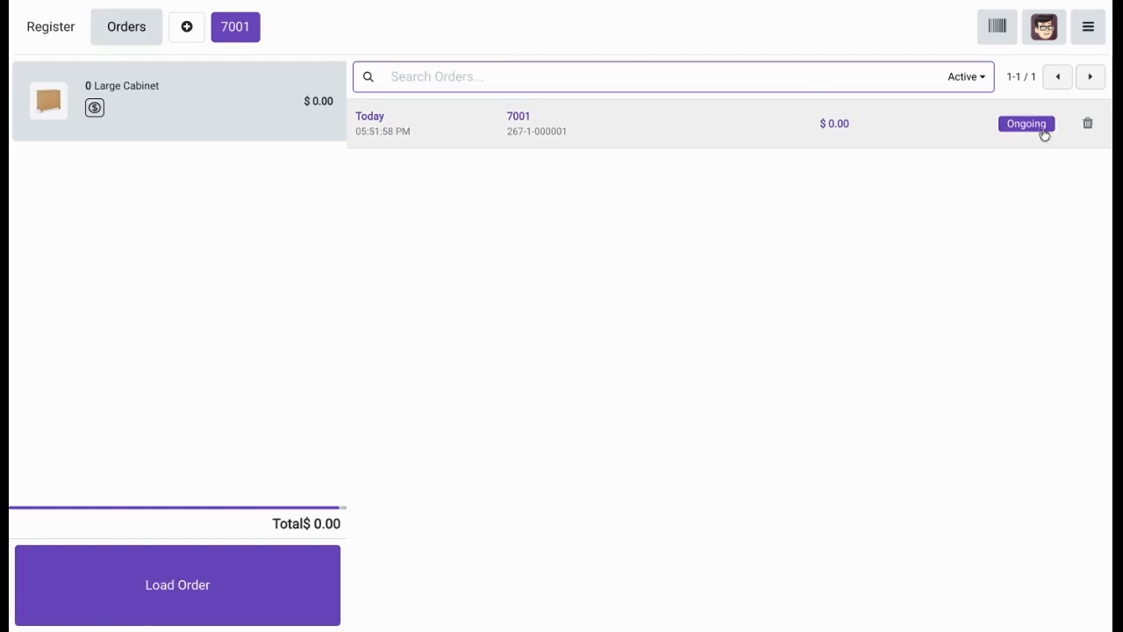
click(1089, 130)
click(350, 365)
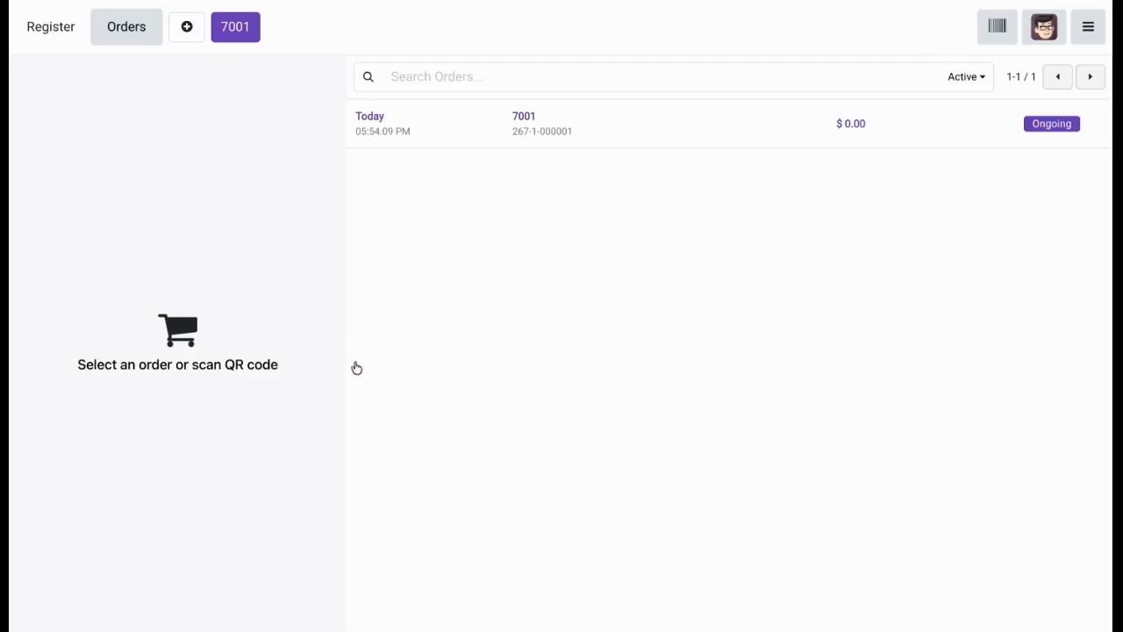
Add one Large Cabinet to the new order, try to decrease its quantity, and cancel the validation request.
click(55, 26)
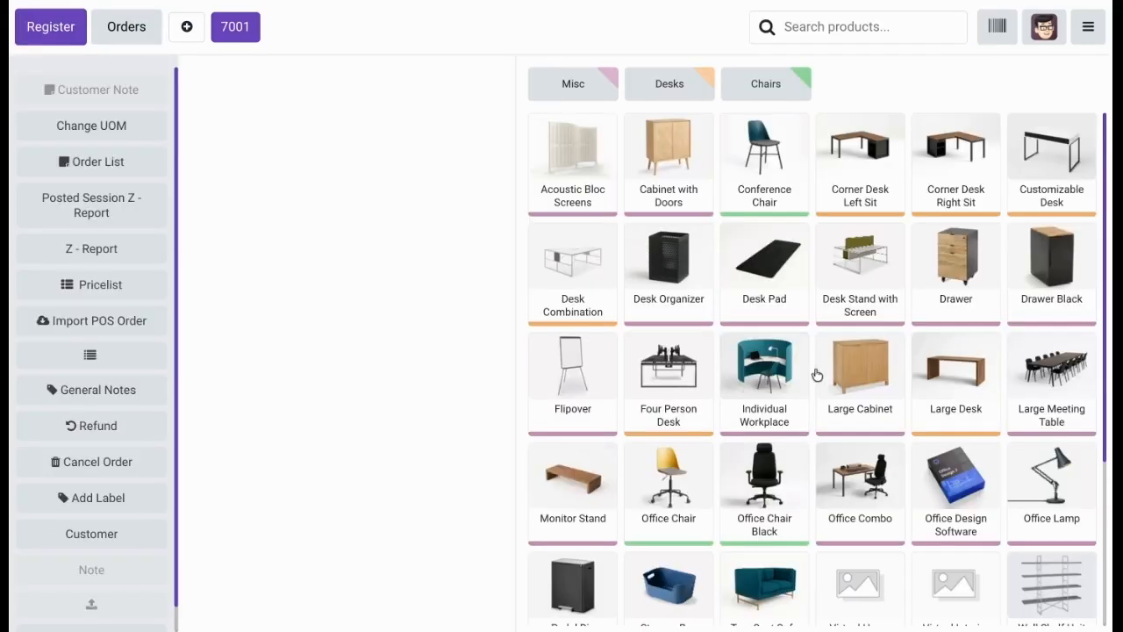
click(867, 384)
click(468, 546)
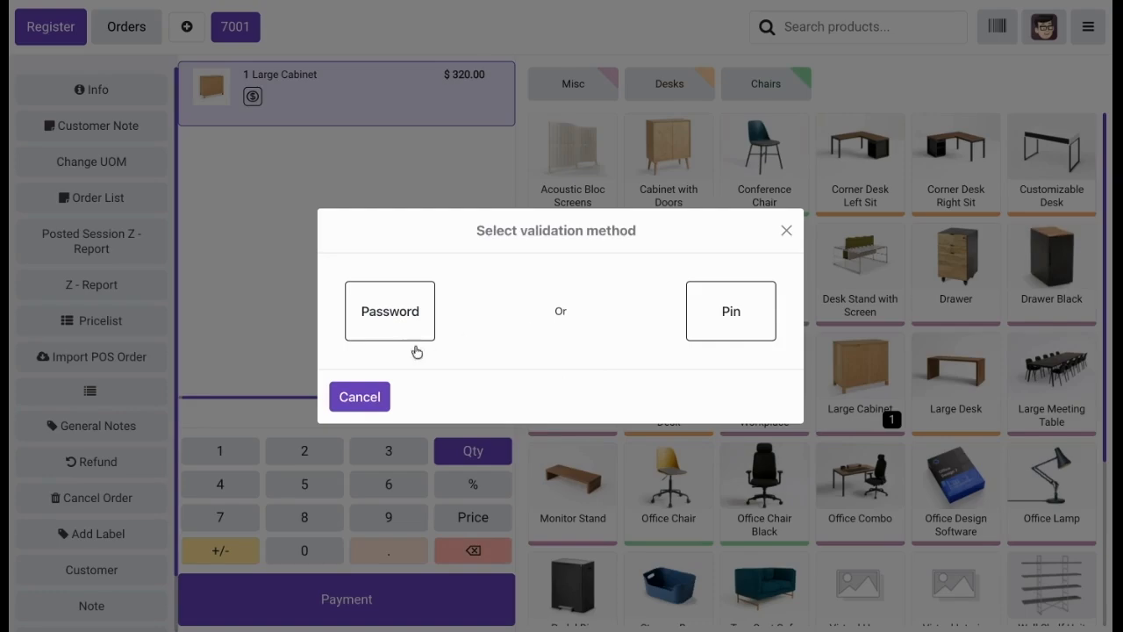
click(379, 403)
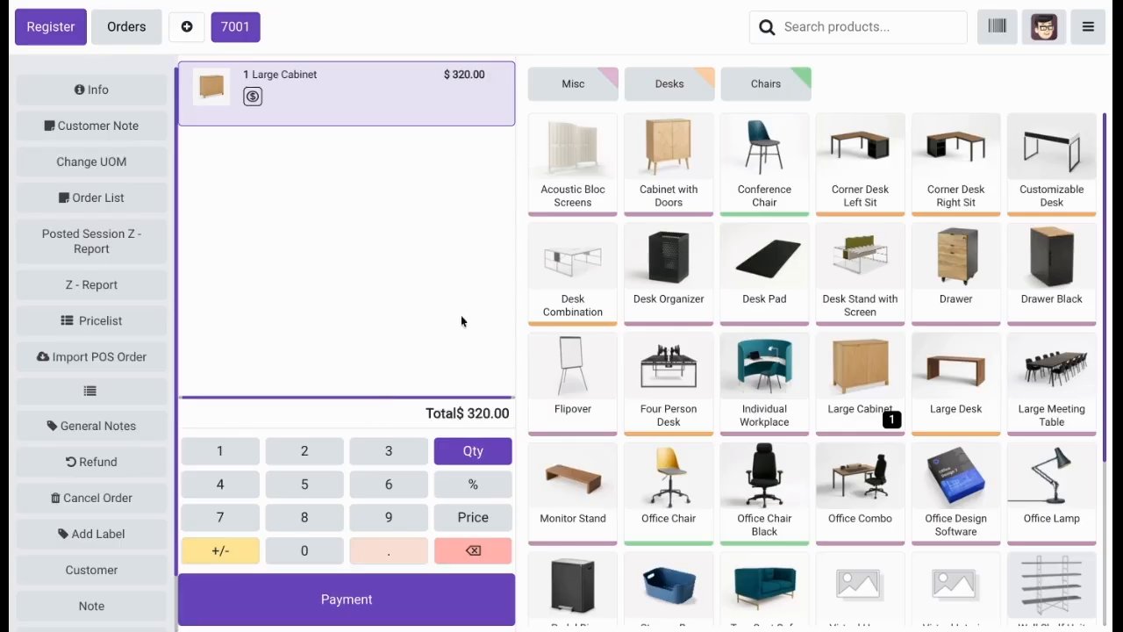
Return to the backend and enable Price Validation under POS Manager Validation in the Furniture Shop settings.
click(1088, 26)
click(1018, 222)
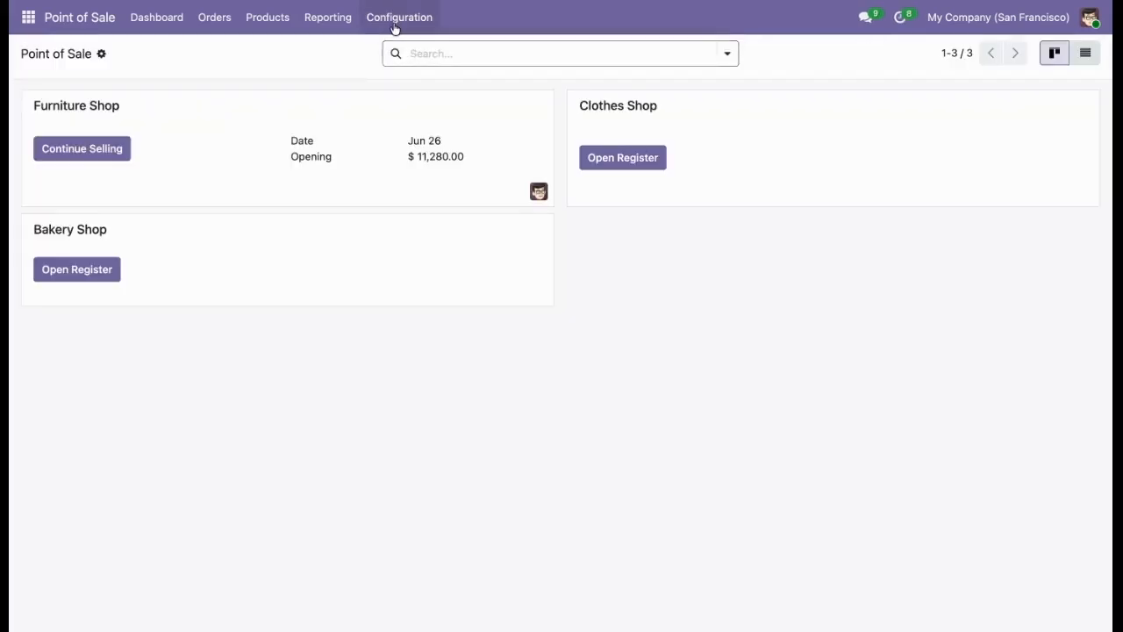
click(395, 20)
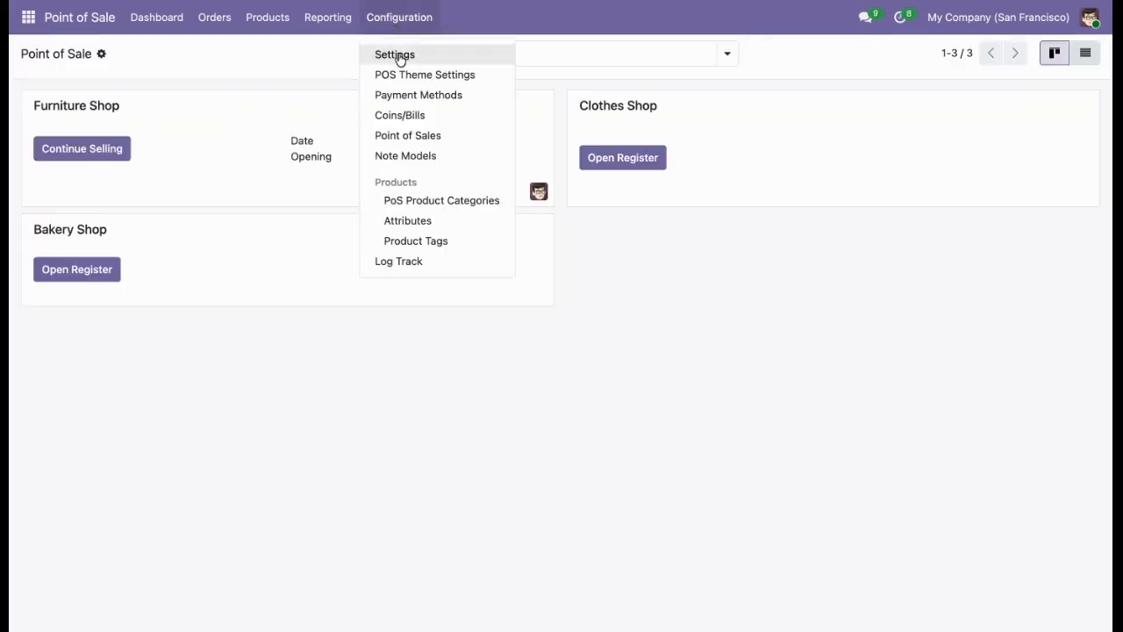
click(398, 55)
scroll(447, 312, down, 5)
scroll(446, 313, down, 20)
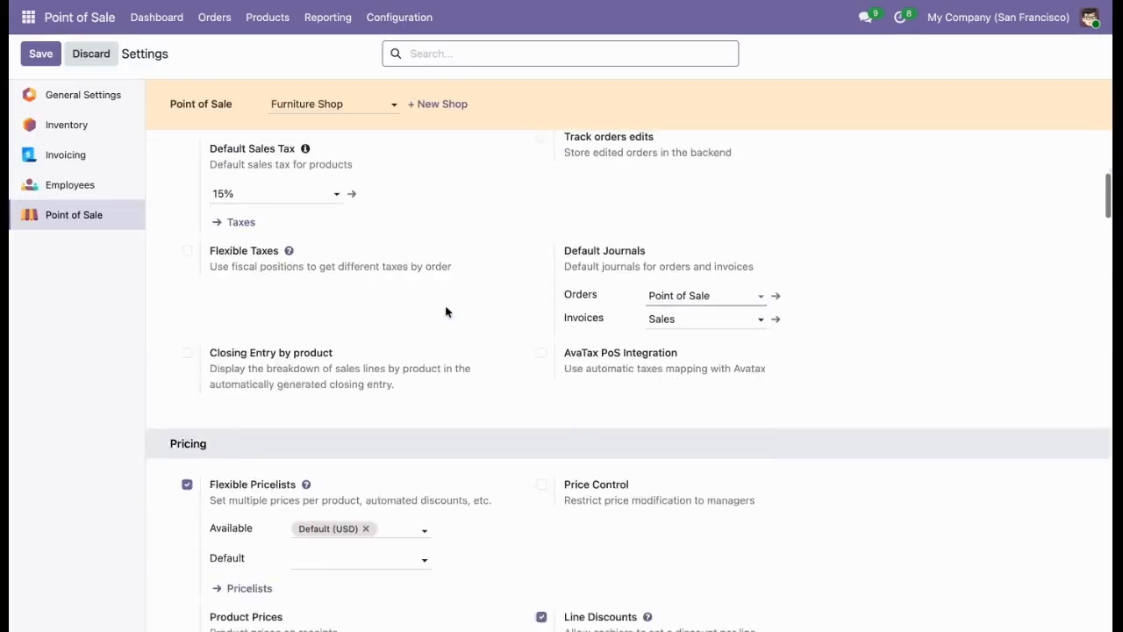
scroll(629, 381, down, 20)
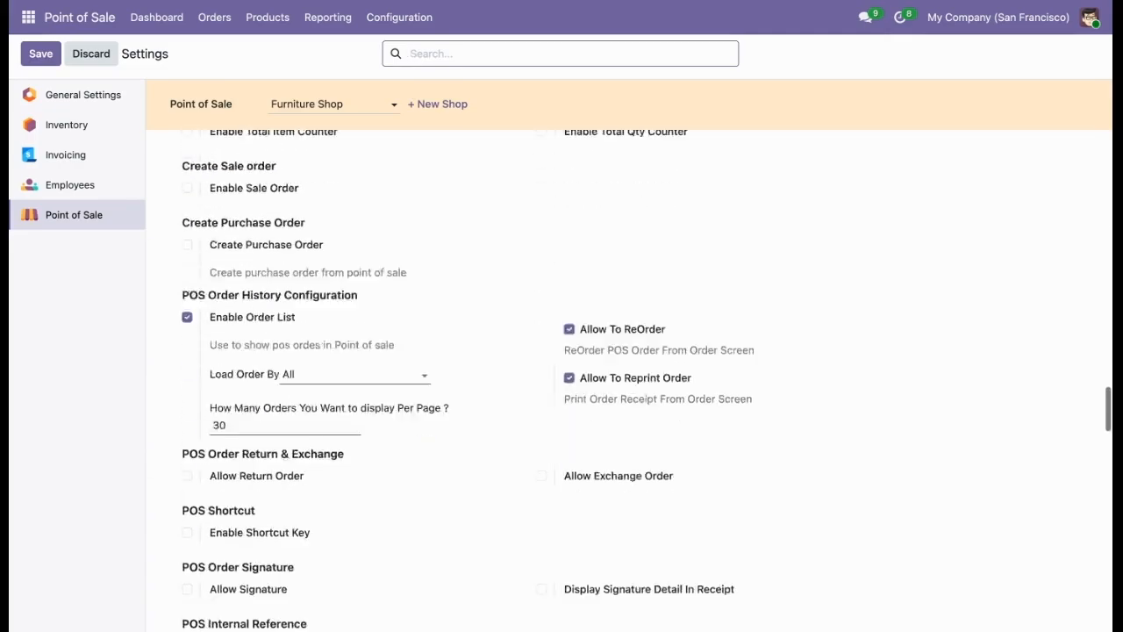
scroll(628, 381, down, 10)
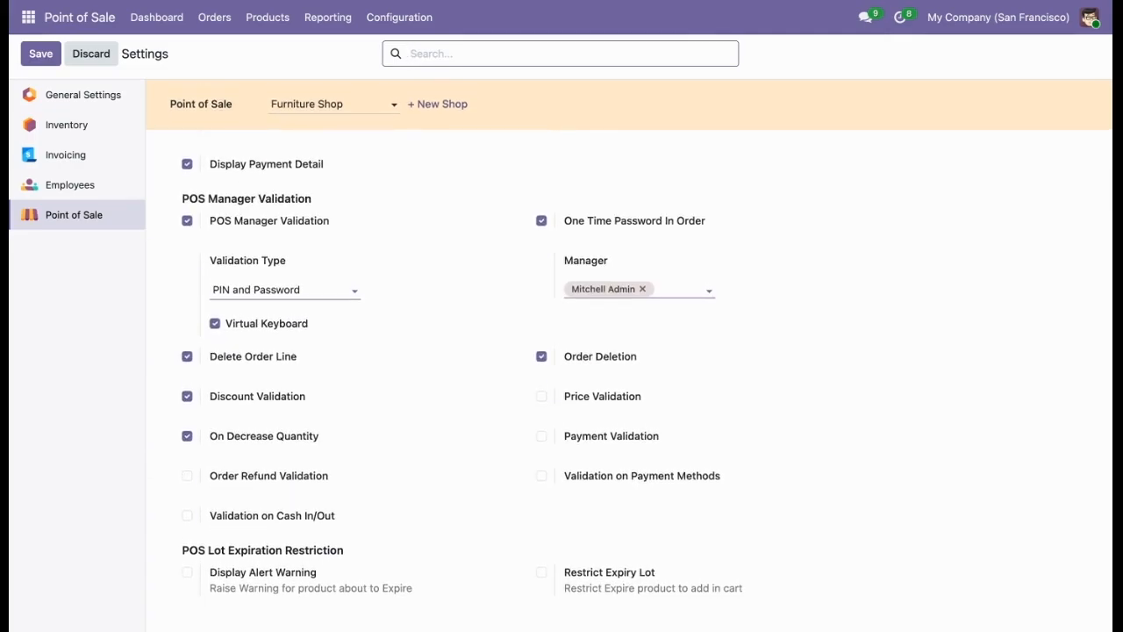
click(563, 399)
click(567, 399)
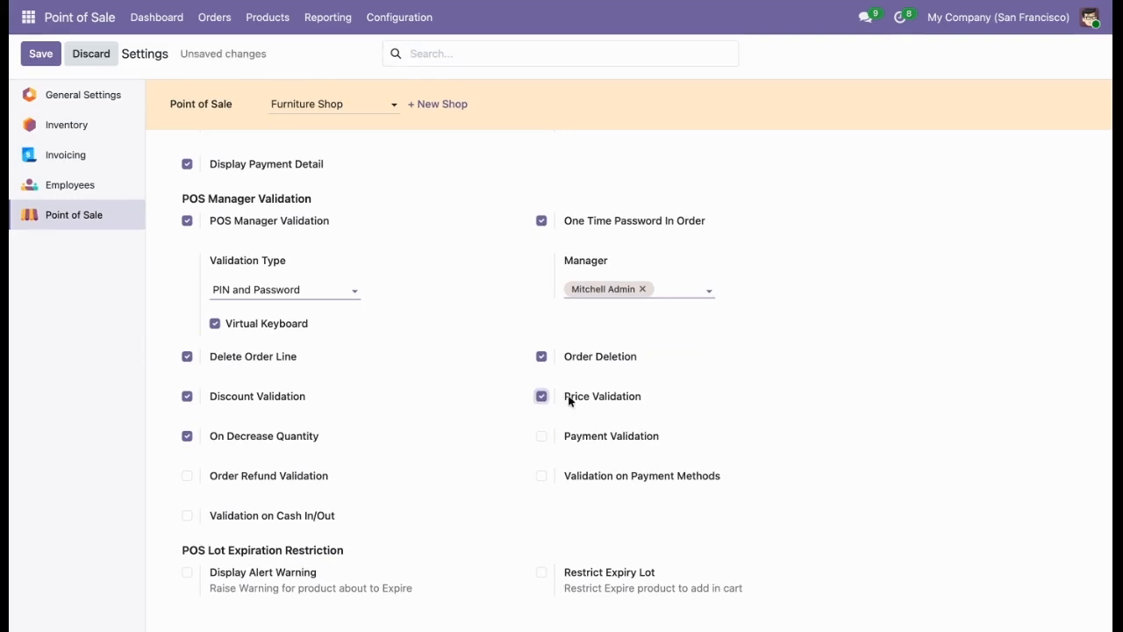
Set the manager Validation Type to Only Pin and save the settings.
click(210, 292)
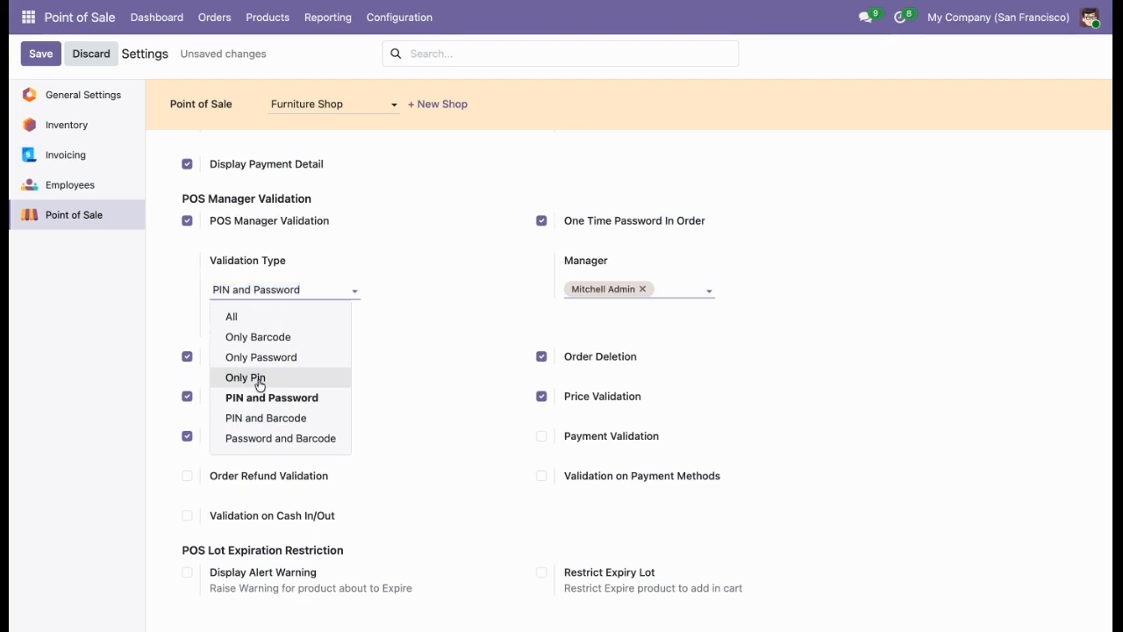
click(258, 379)
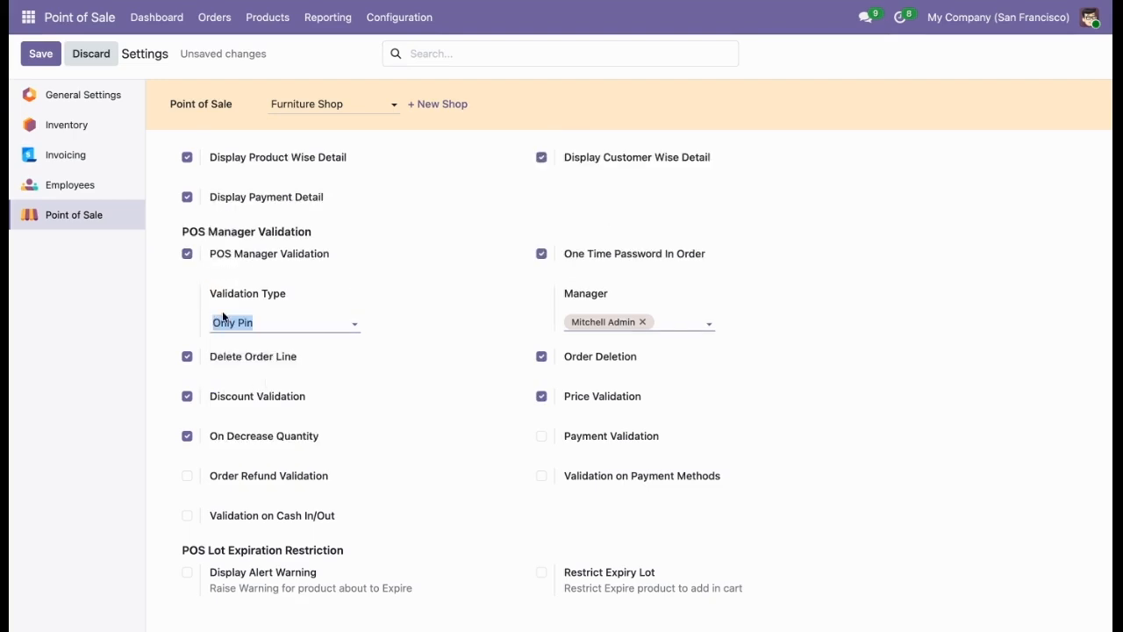
click(42, 58)
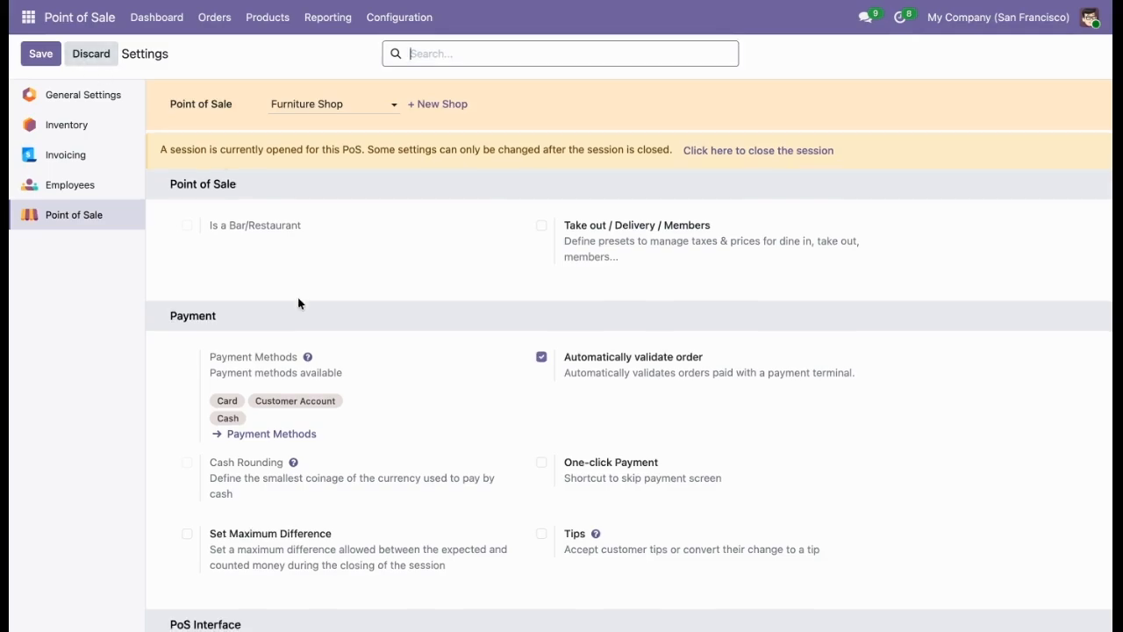
scroll(299, 303, down, 20)
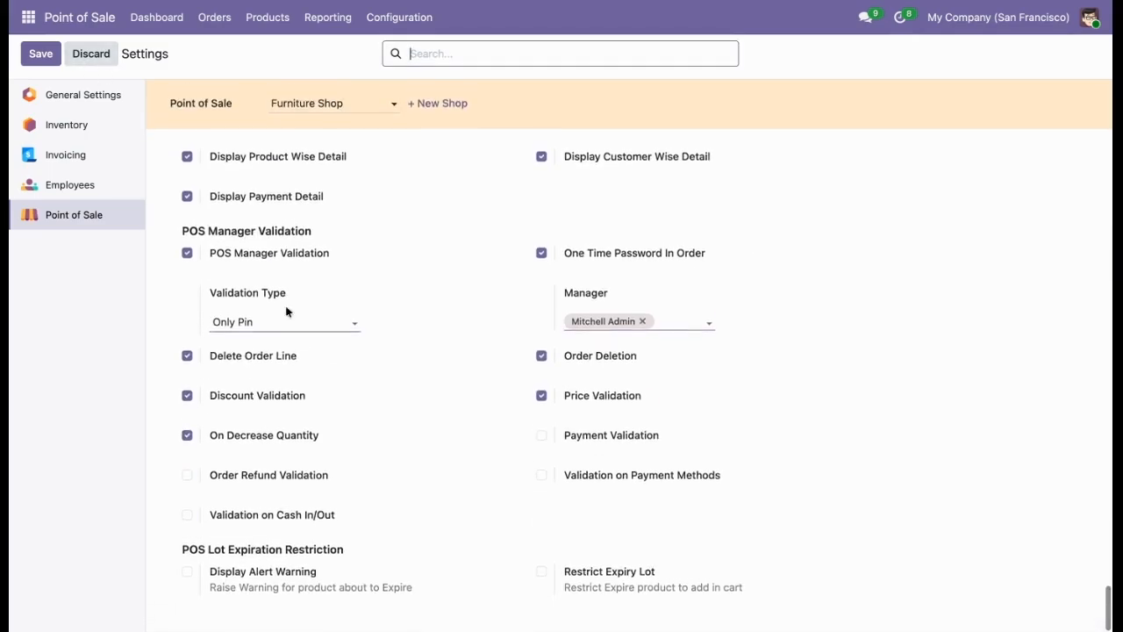
Reopen the Furniture Shop register and set the Large Cabinet line's price to $50, authorizing the change with the manager's PIN.
click(157, 21)
click(68, 153)
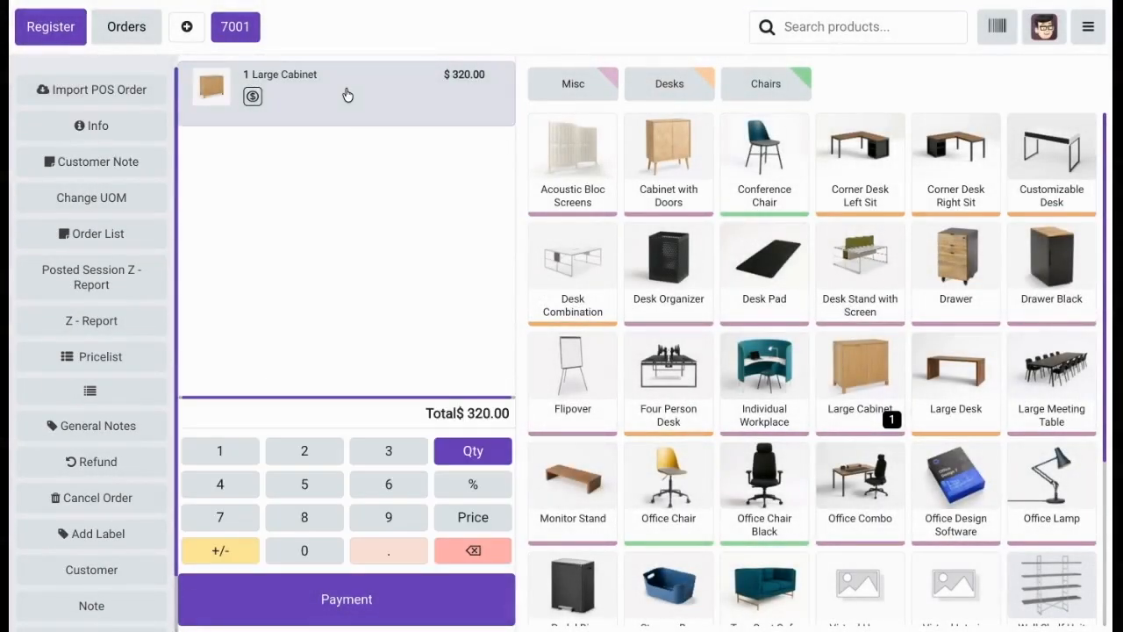
click(462, 517)
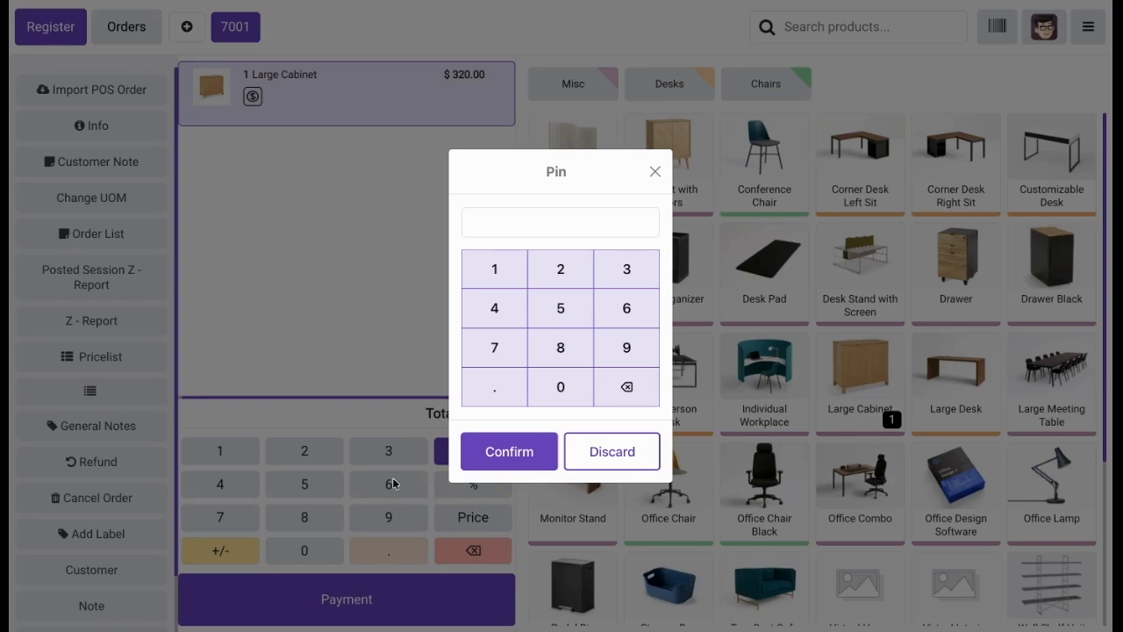
click(491, 264)
click(551, 266)
click(625, 278)
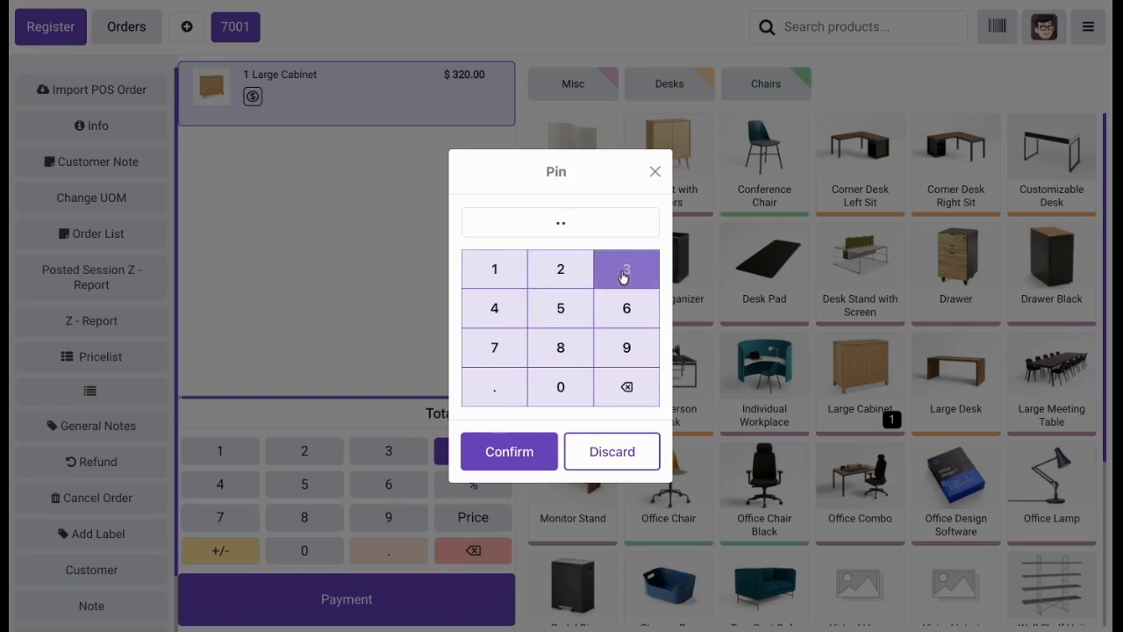
click(492, 321)
click(486, 451)
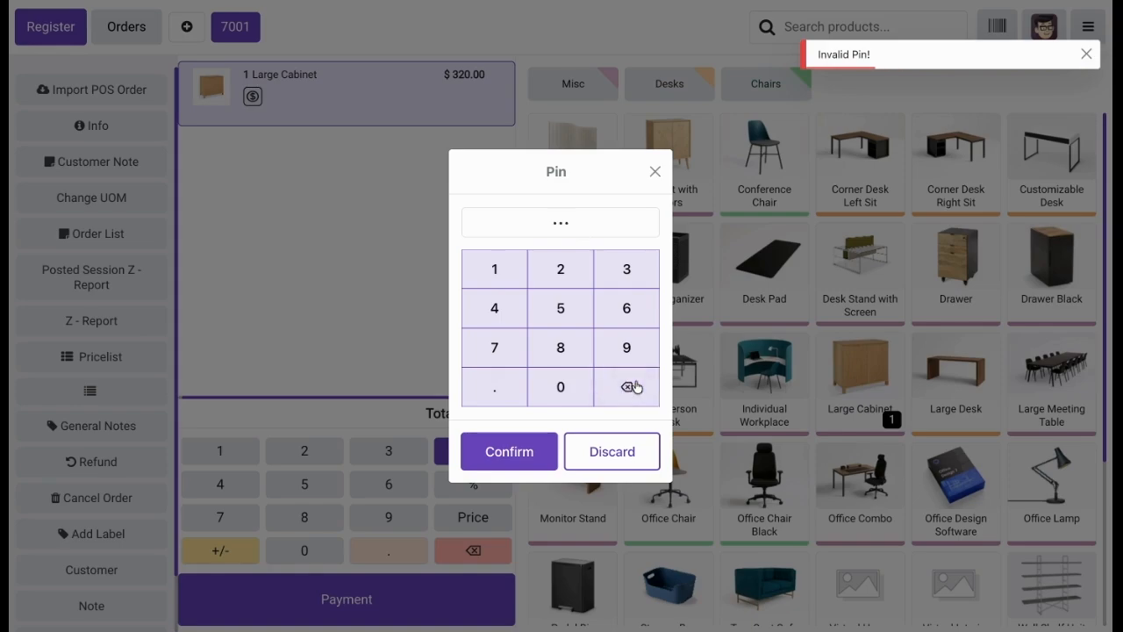
click(534, 453)
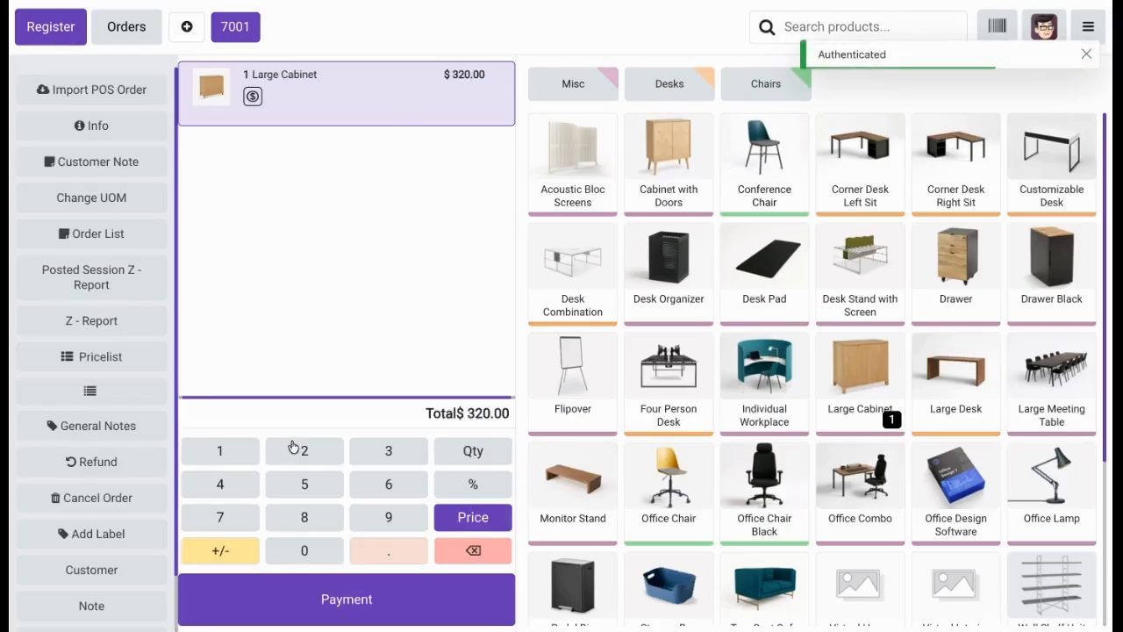
click(285, 485)
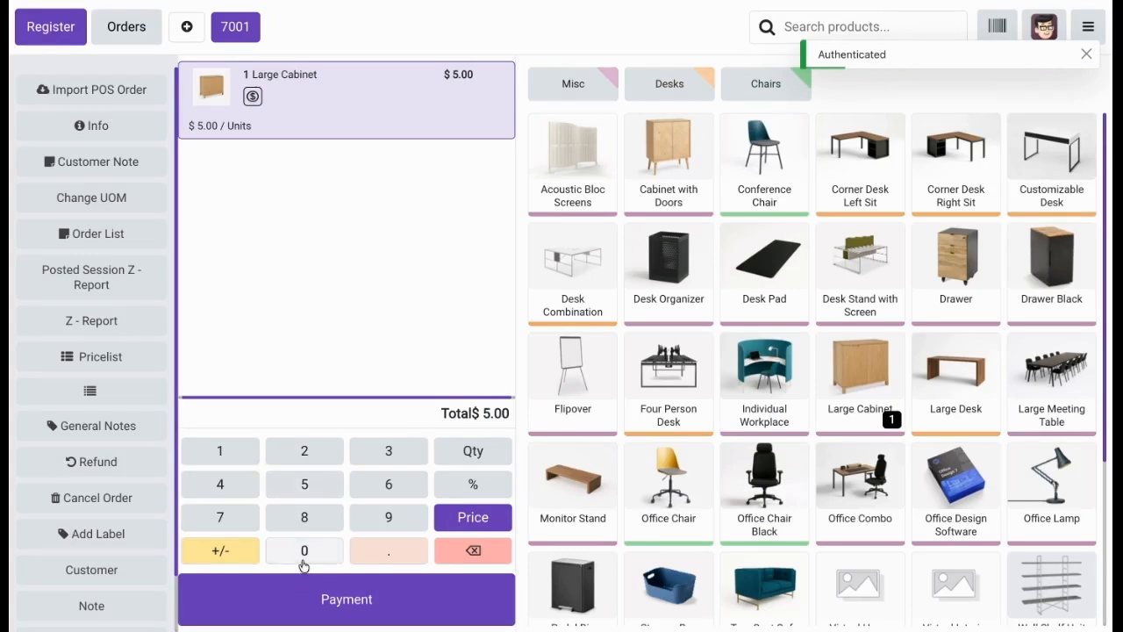
click(301, 557)
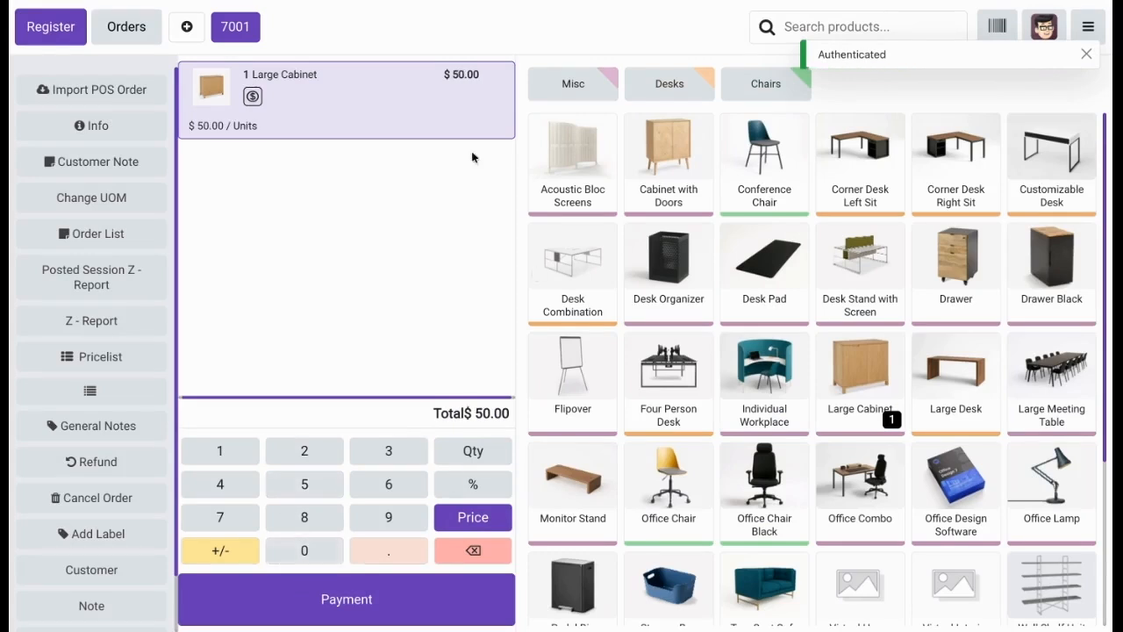
Return to the backend and enable Order Refund Validation under POS Manager Validation in the Furniture Shop settings.
click(1086, 28)
click(992, 221)
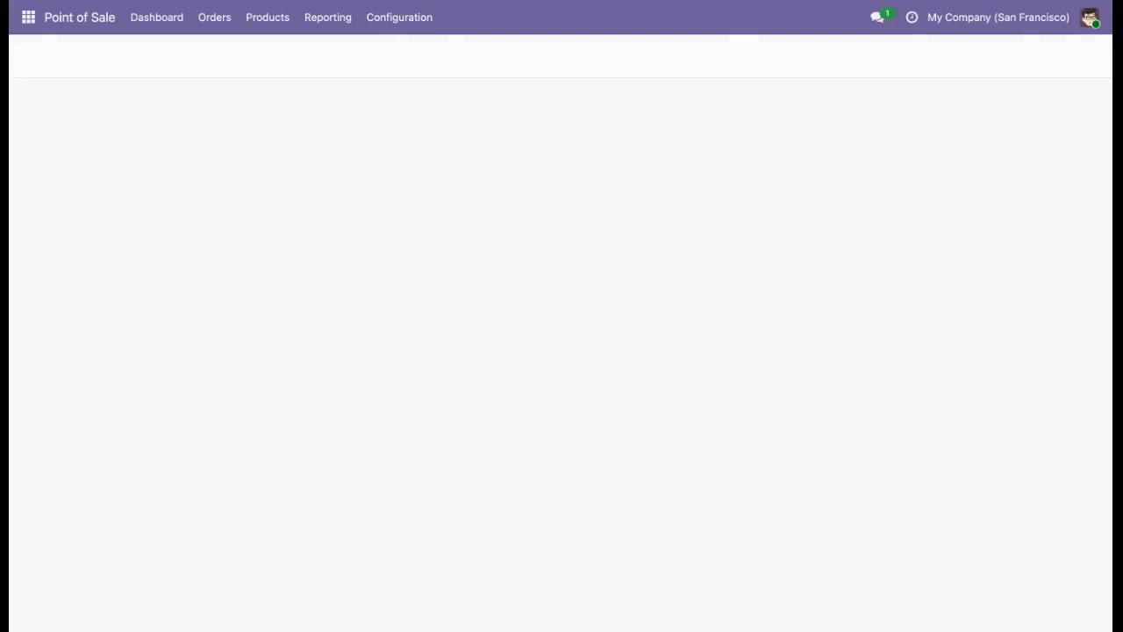
click(399, 20)
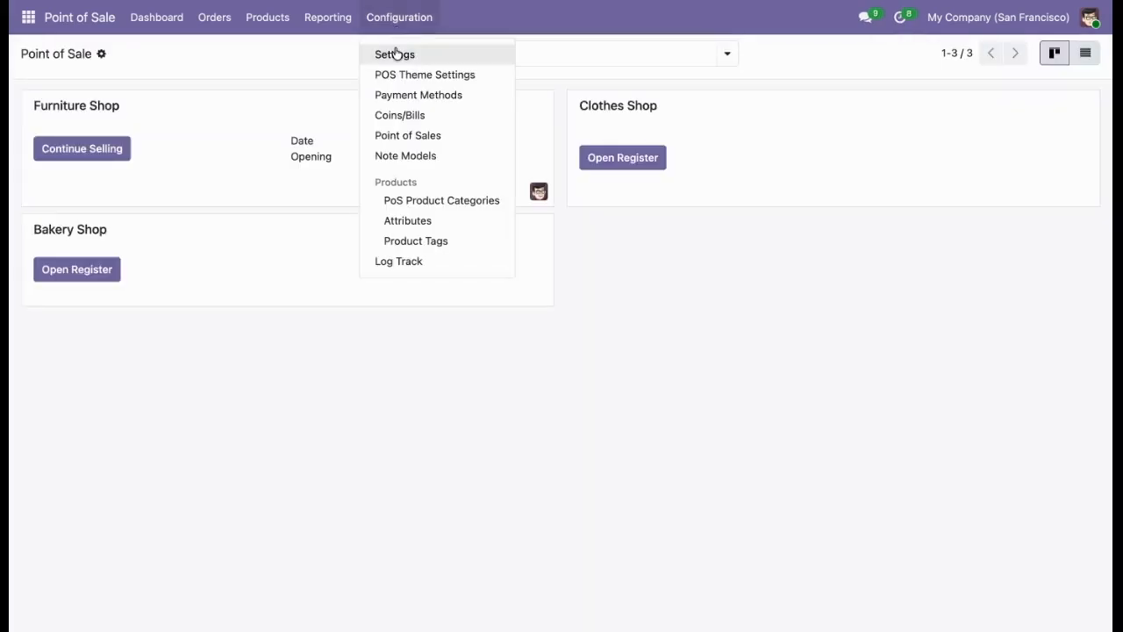
click(394, 54)
scroll(359, 271, down, 10)
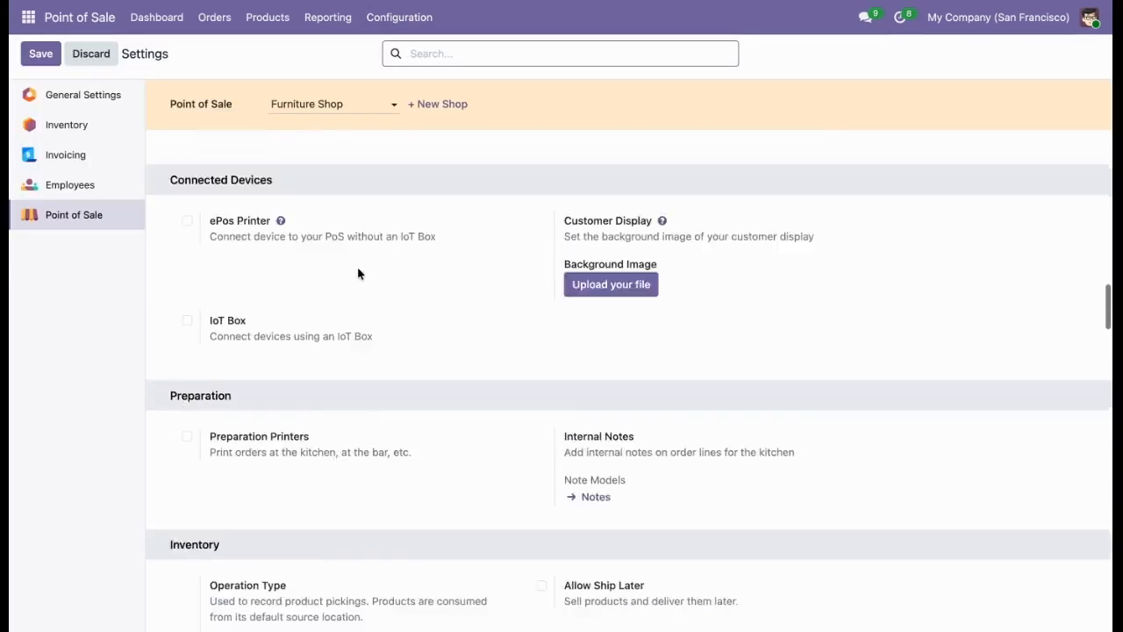
scroll(358, 274, down, 20)
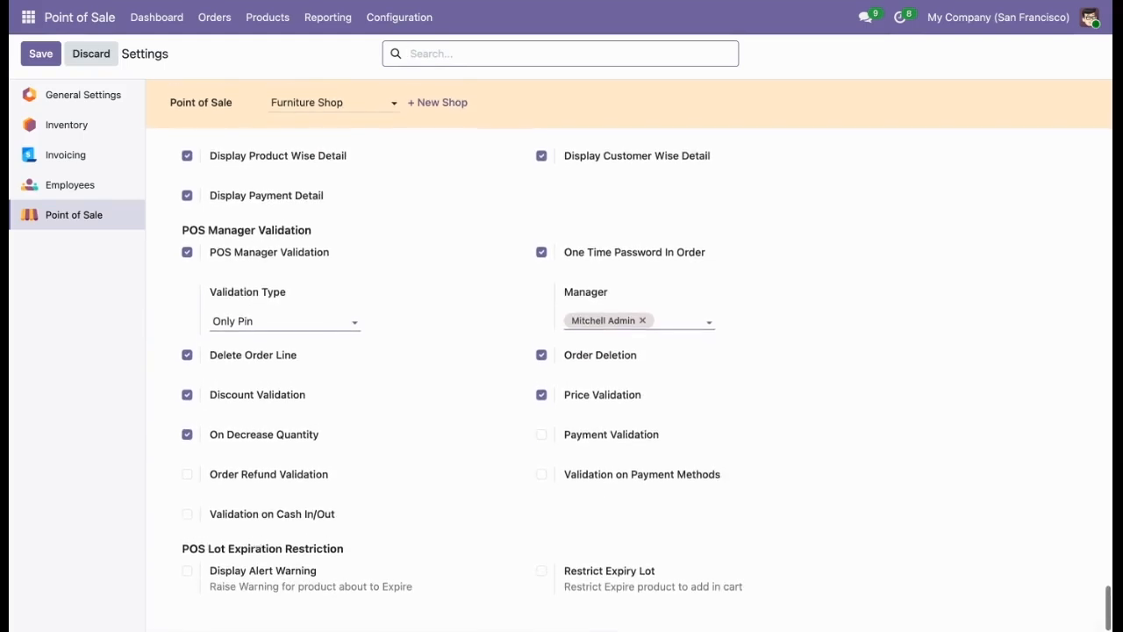
click(276, 477)
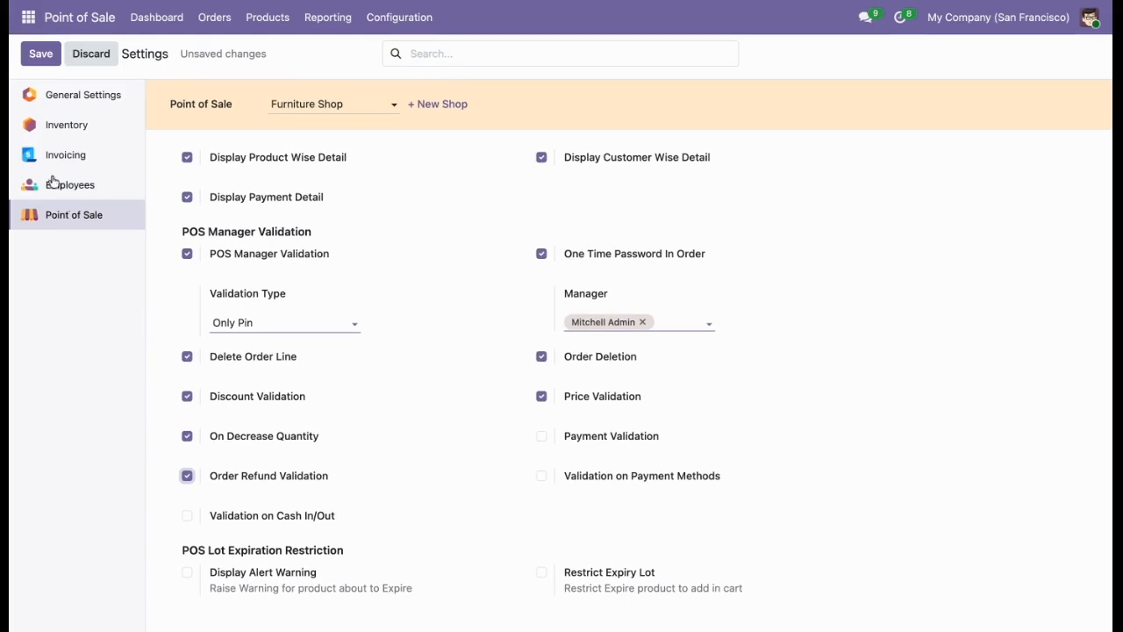
Set the manager Validation Type to Only Password and save the settings.
click(253, 325)
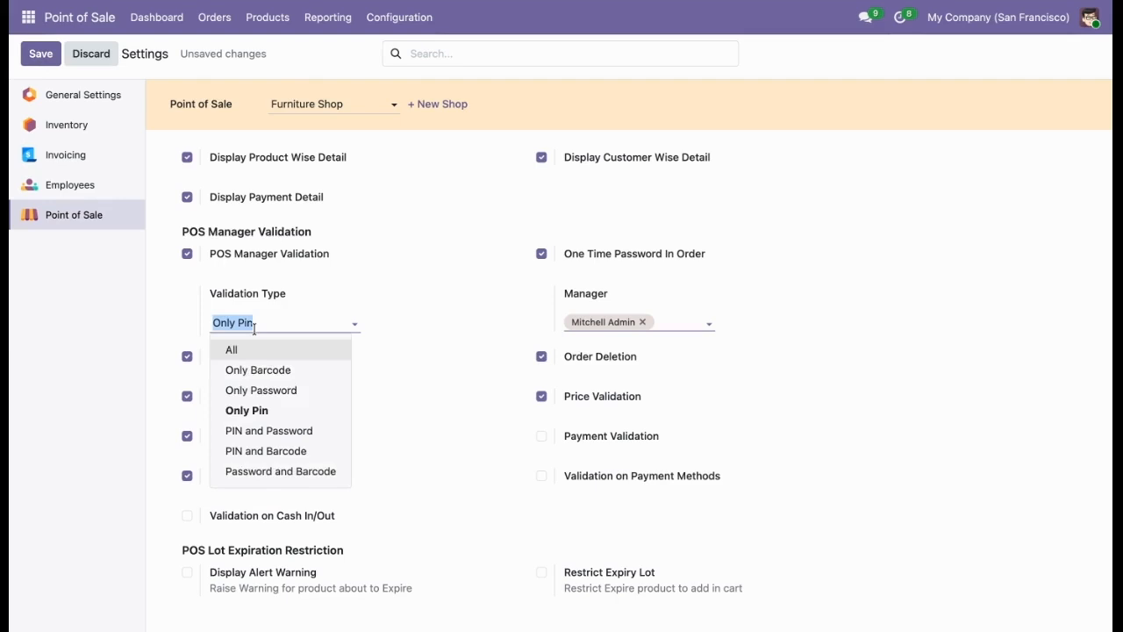
click(257, 391)
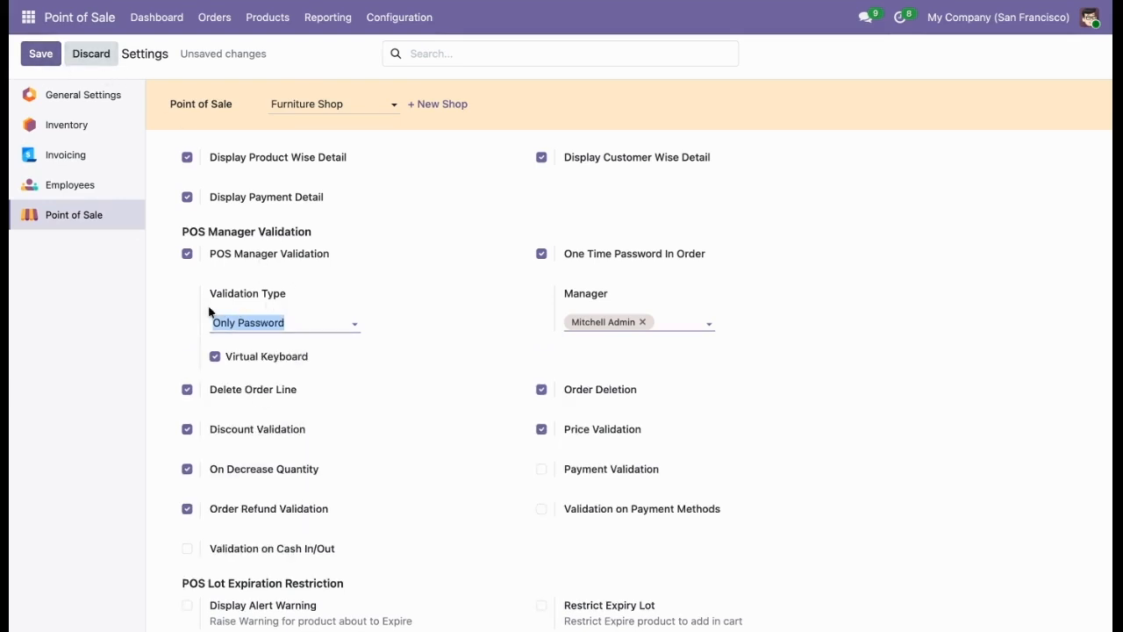
click(26, 54)
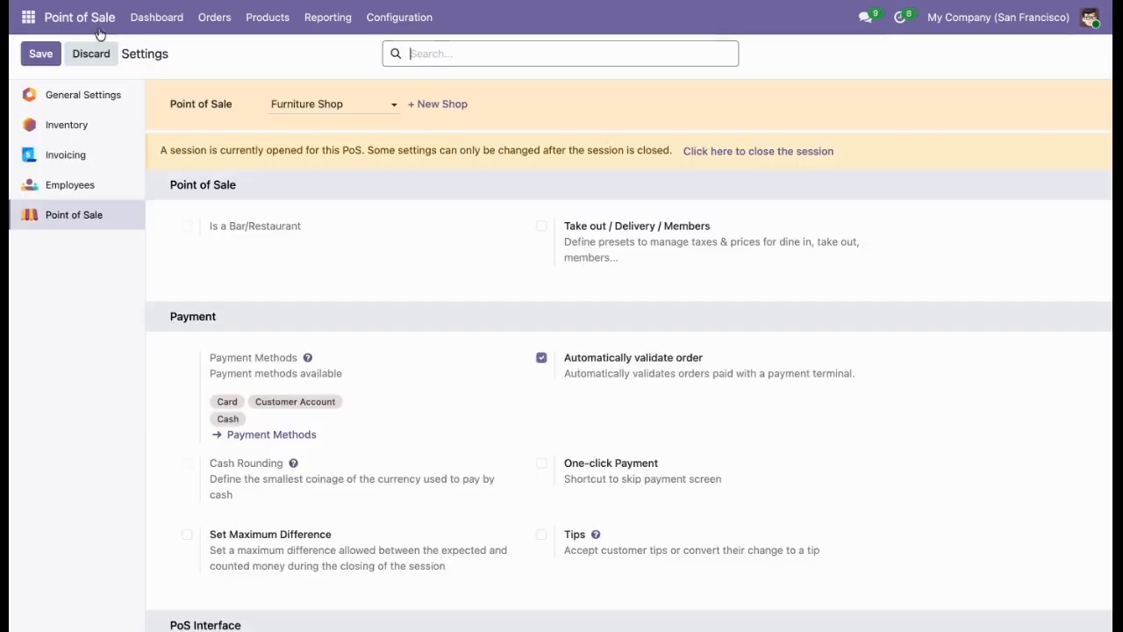
Reopen the Furniture Shop register, start a refund authorized with the manager's password, and browse the paid orders.
click(149, 17)
click(66, 141)
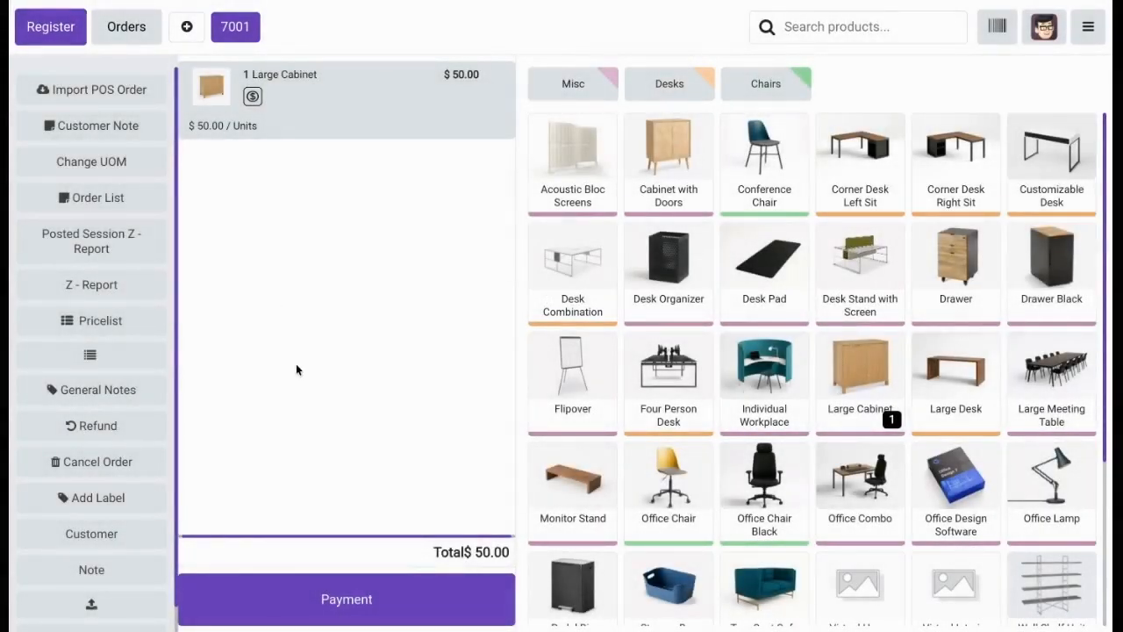
click(151, 610)
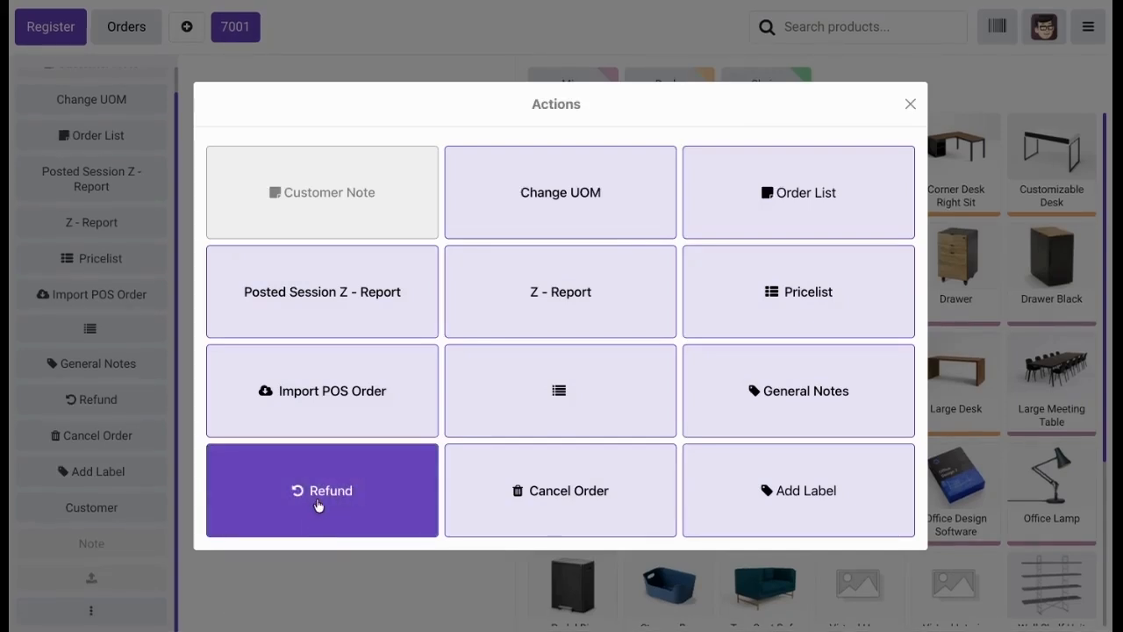
click(286, 507)
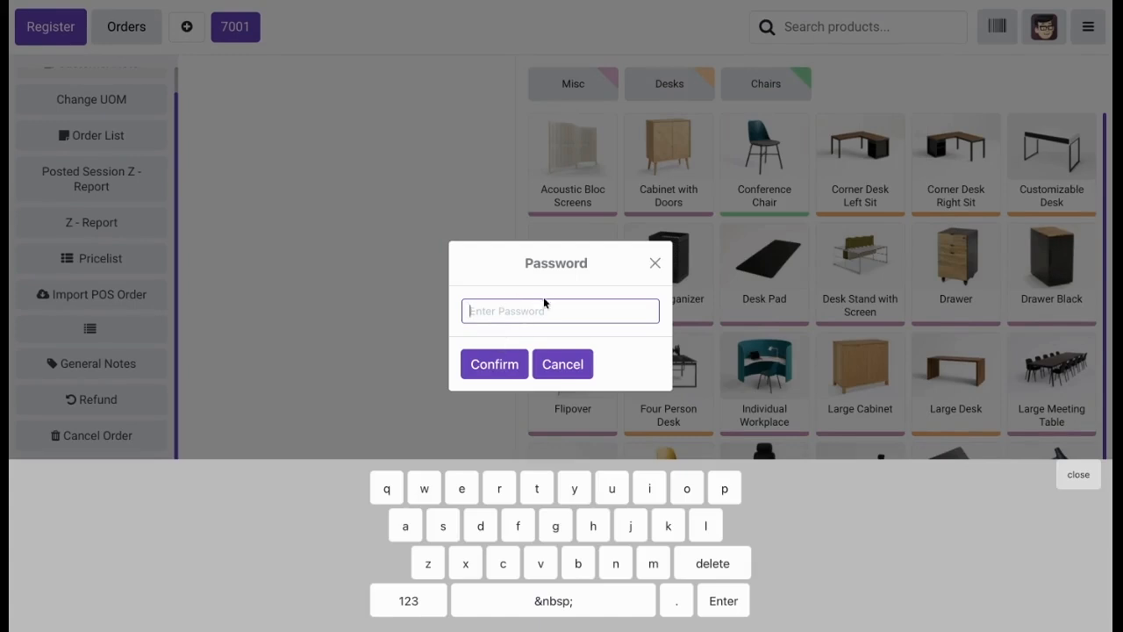
click(421, 600)
click(386, 494)
click(422, 496)
click(462, 491)
click(503, 364)
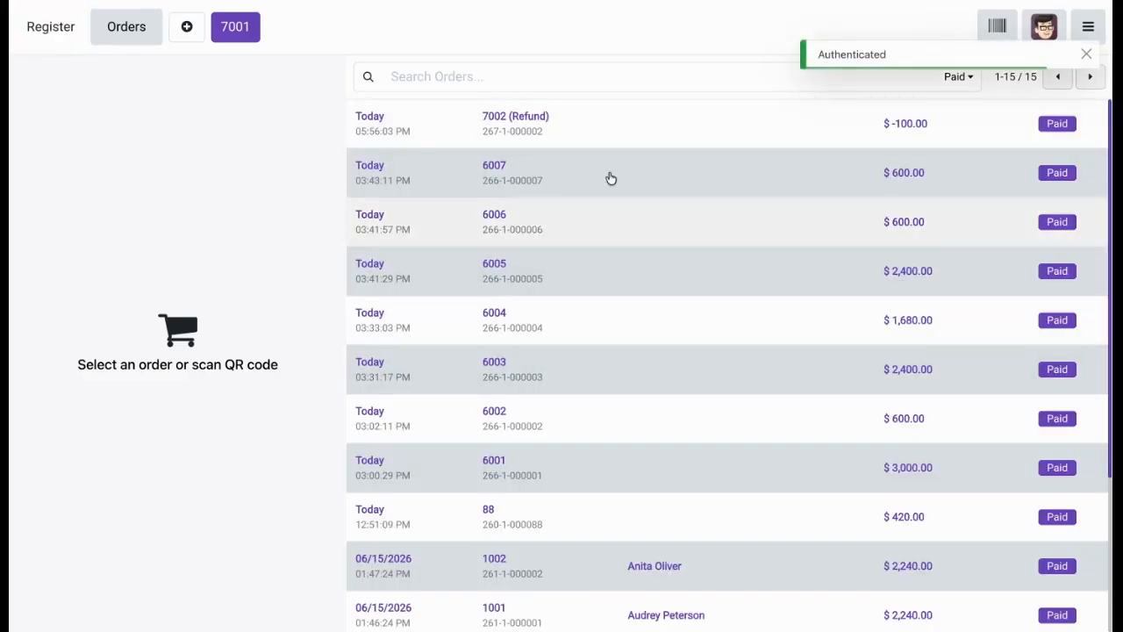
scroll(632, 213, down, 3)
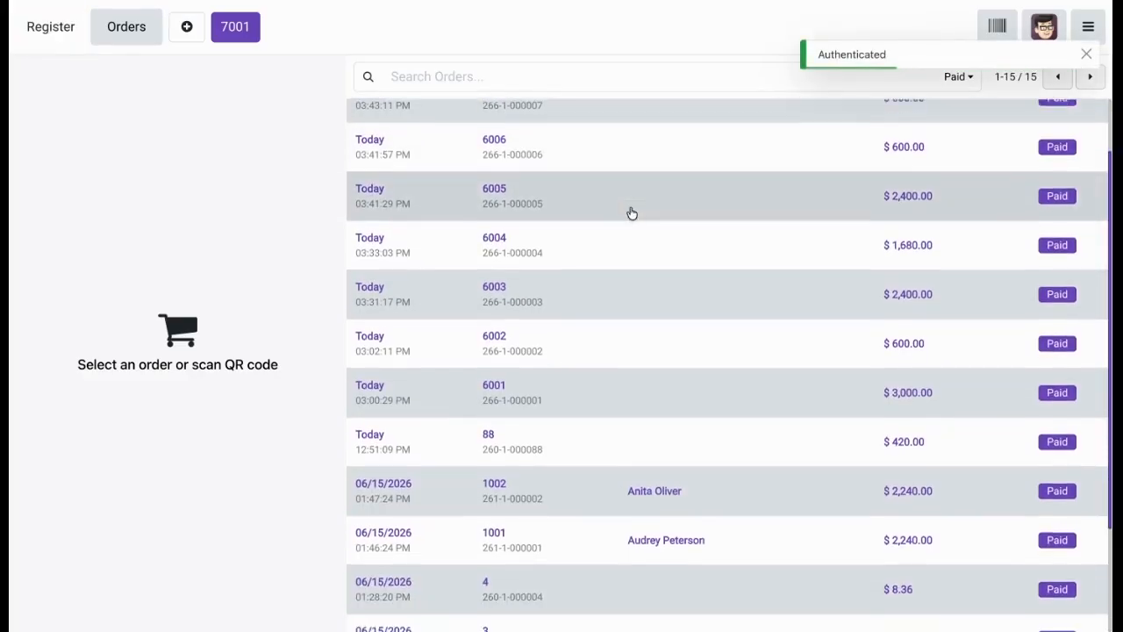
scroll(631, 252, down, 2)
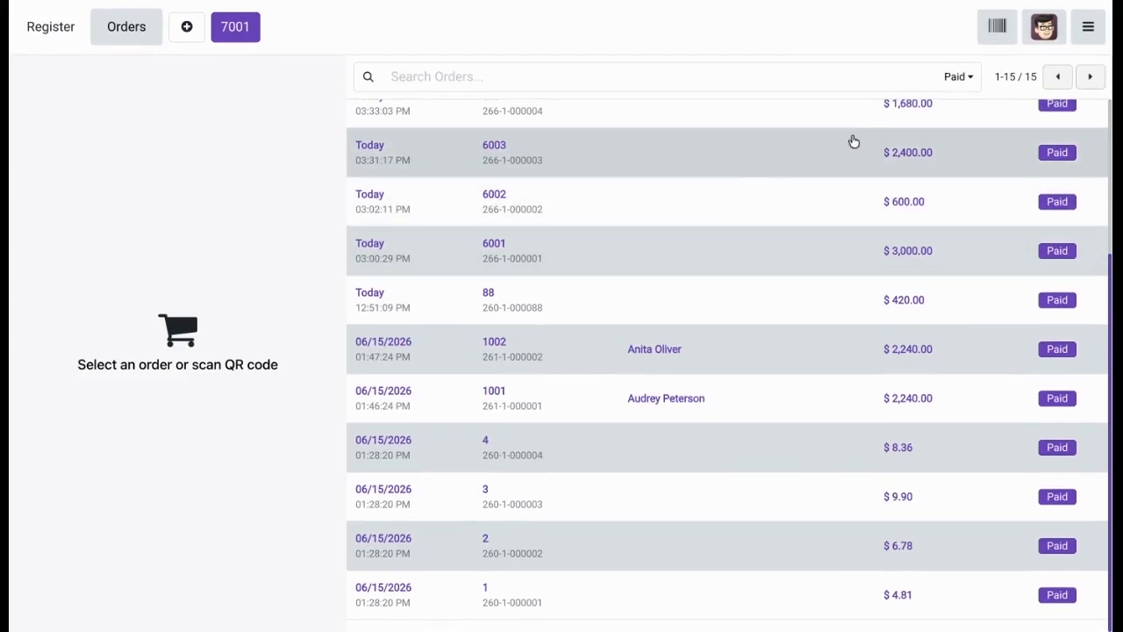
Return to the backend and enable Payment Validation under POS Manager Validation in the Furniture Shop settings.
click(1088, 27)
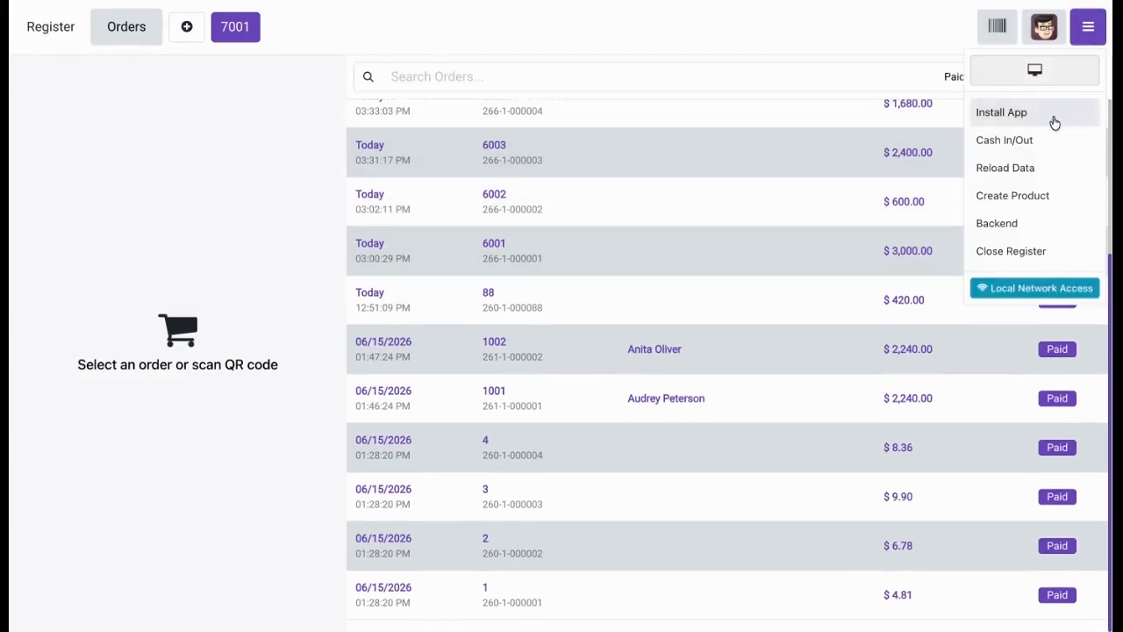
click(1009, 223)
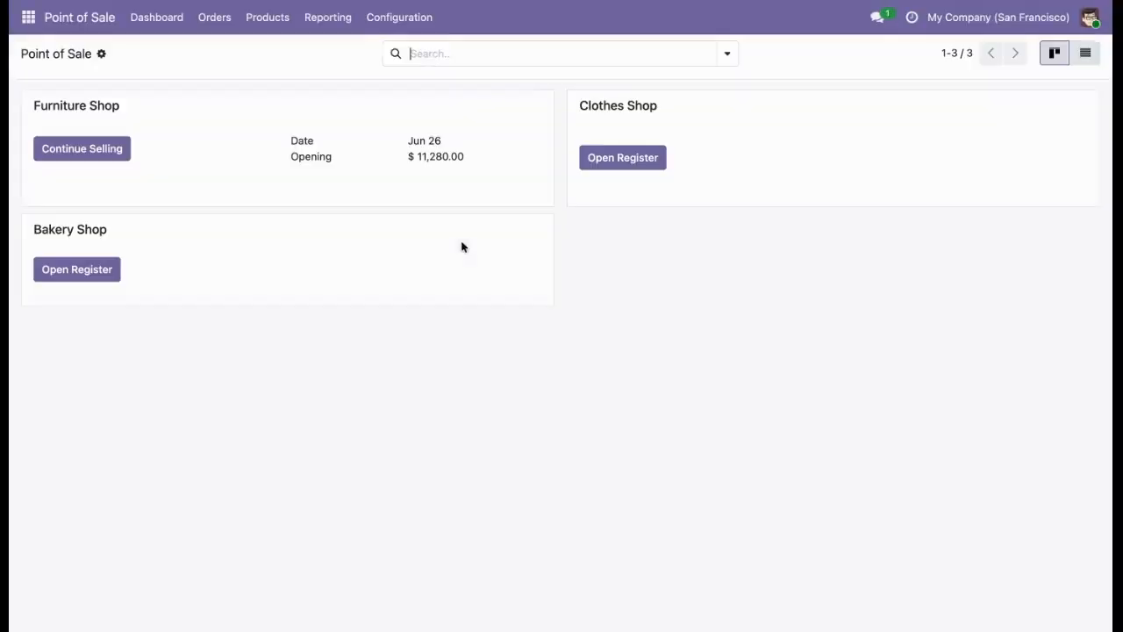
click(400, 17)
click(397, 51)
scroll(450, 311, down, 20)
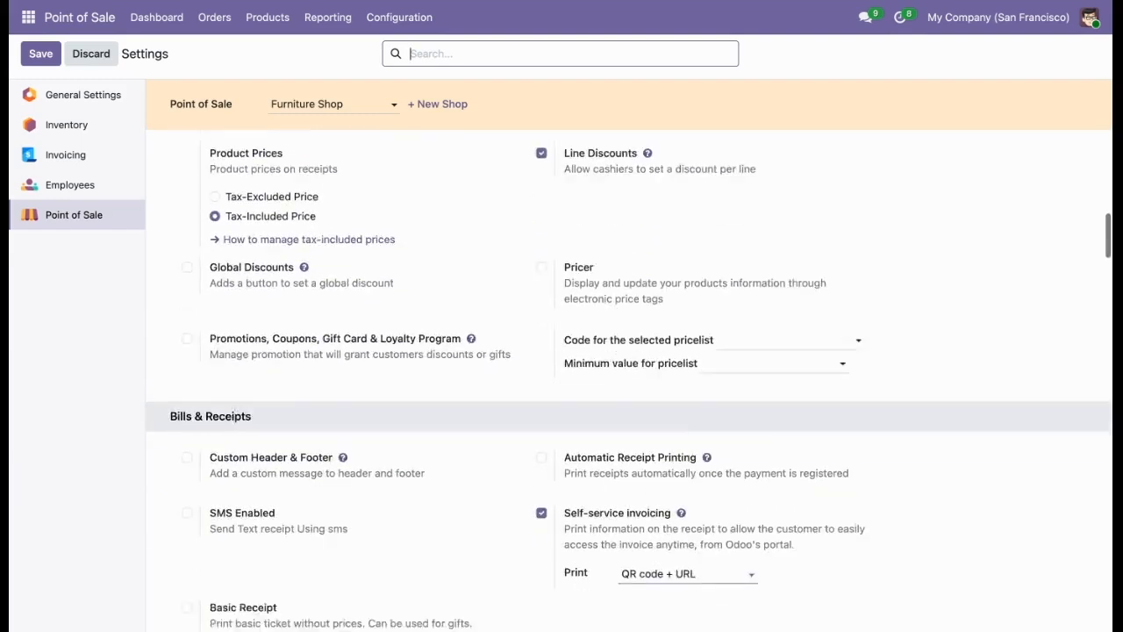
scroll(628, 381, down, 12)
scroll(628, 376, down, 5)
scroll(628, 377, down, 8)
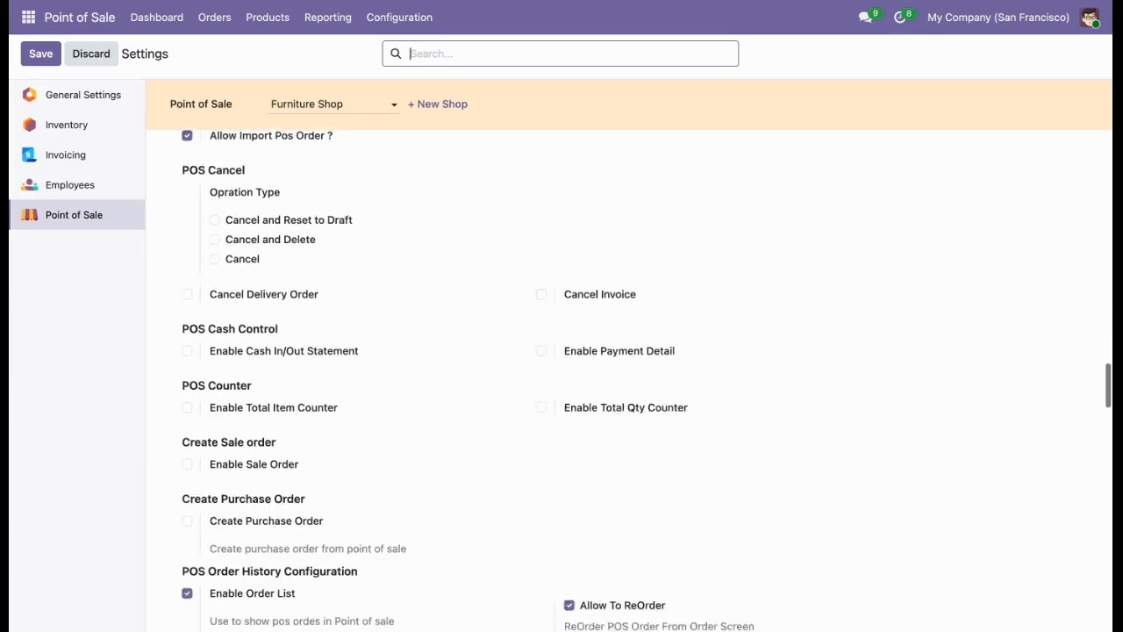
scroll(628, 378, down, 1)
scroll(628, 378, down, 20)
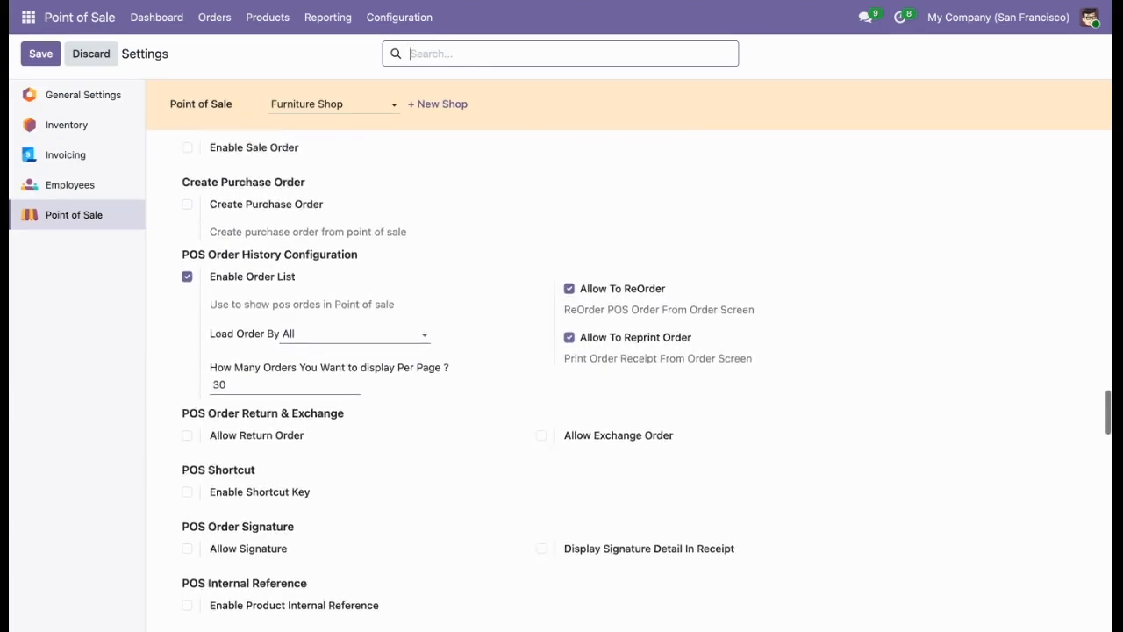
scroll(628, 377, down, 15)
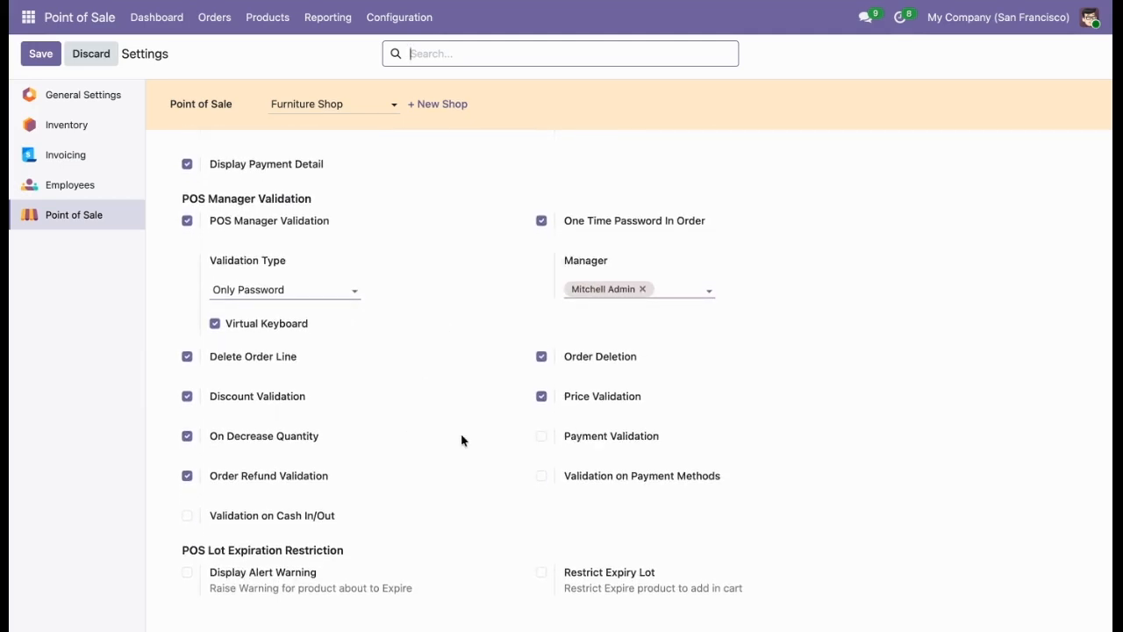
click(571, 438)
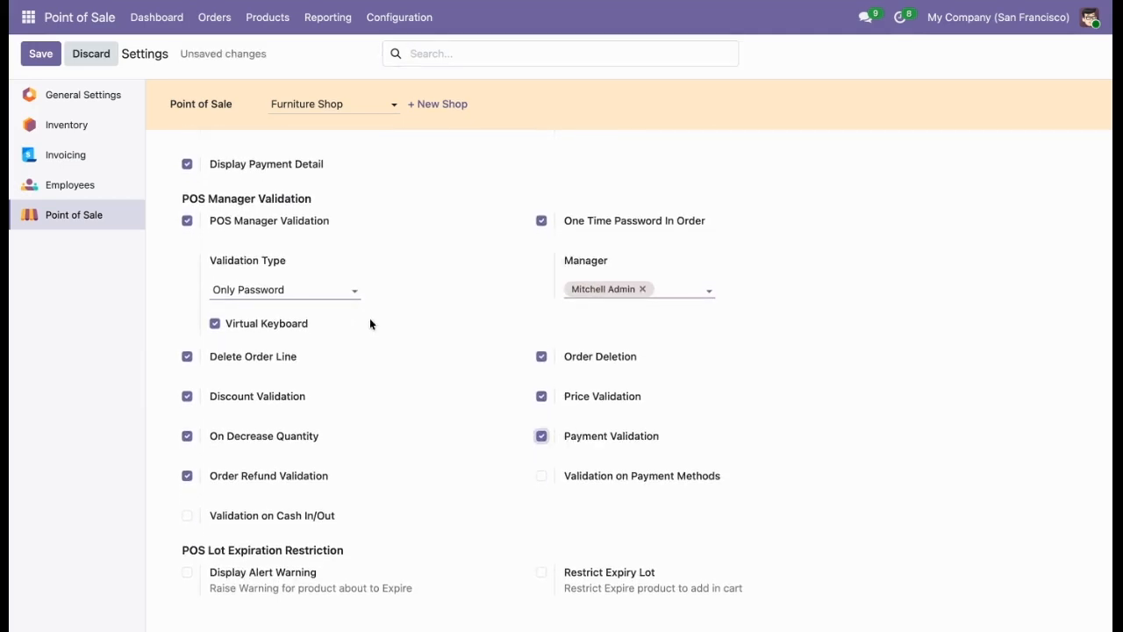
Set the manager Validation Type to PIN and Barcode and save the settings.
click(329, 292)
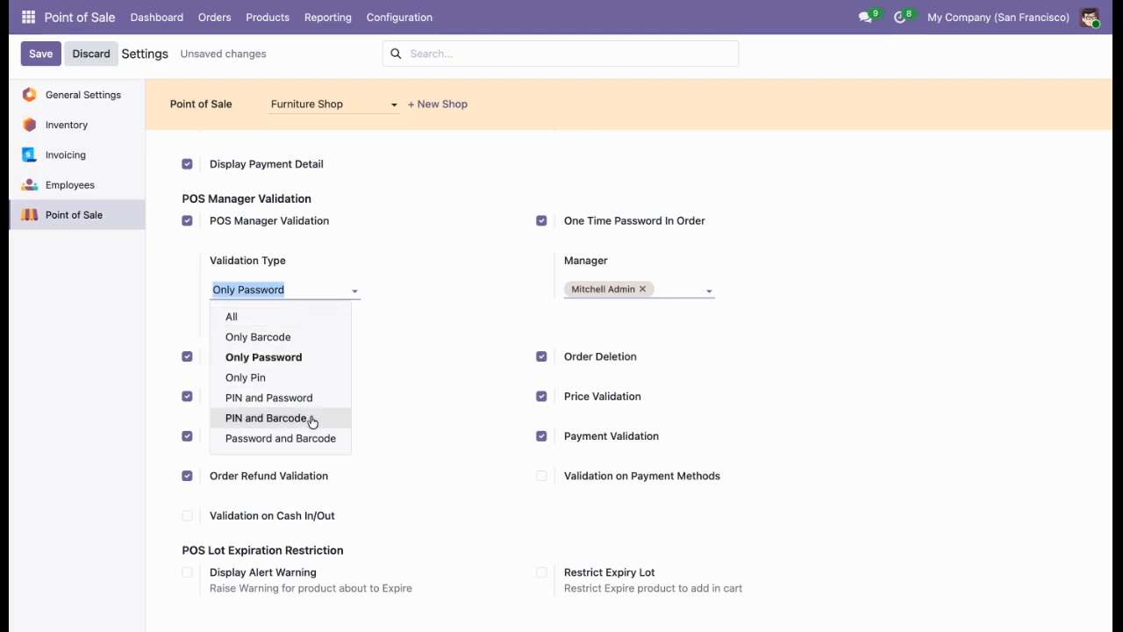
click(266, 418)
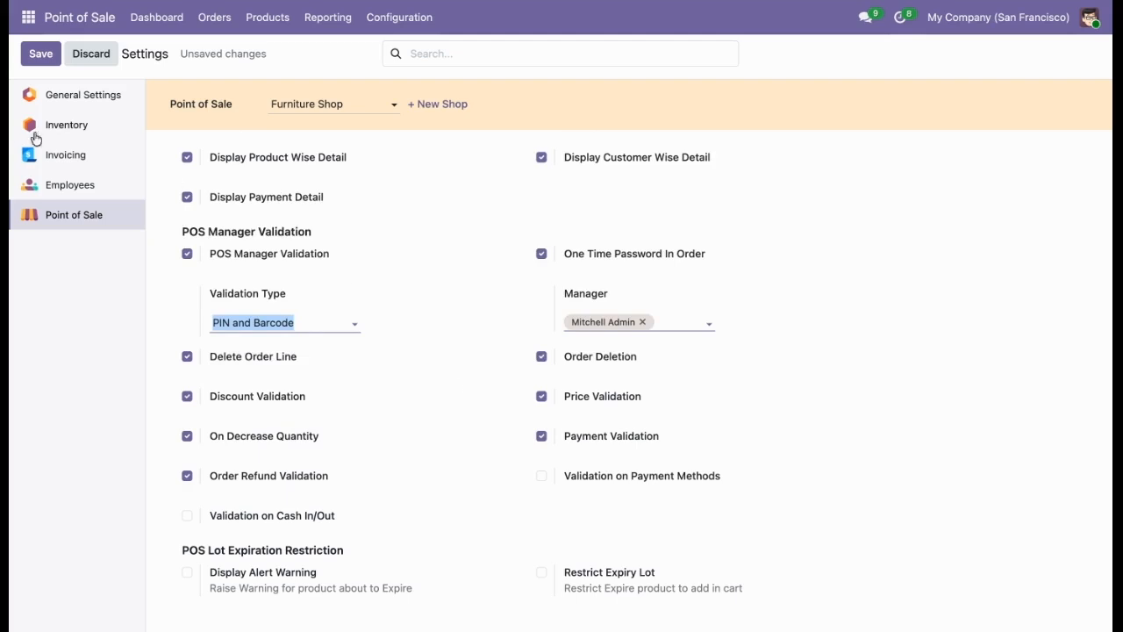
click(45, 58)
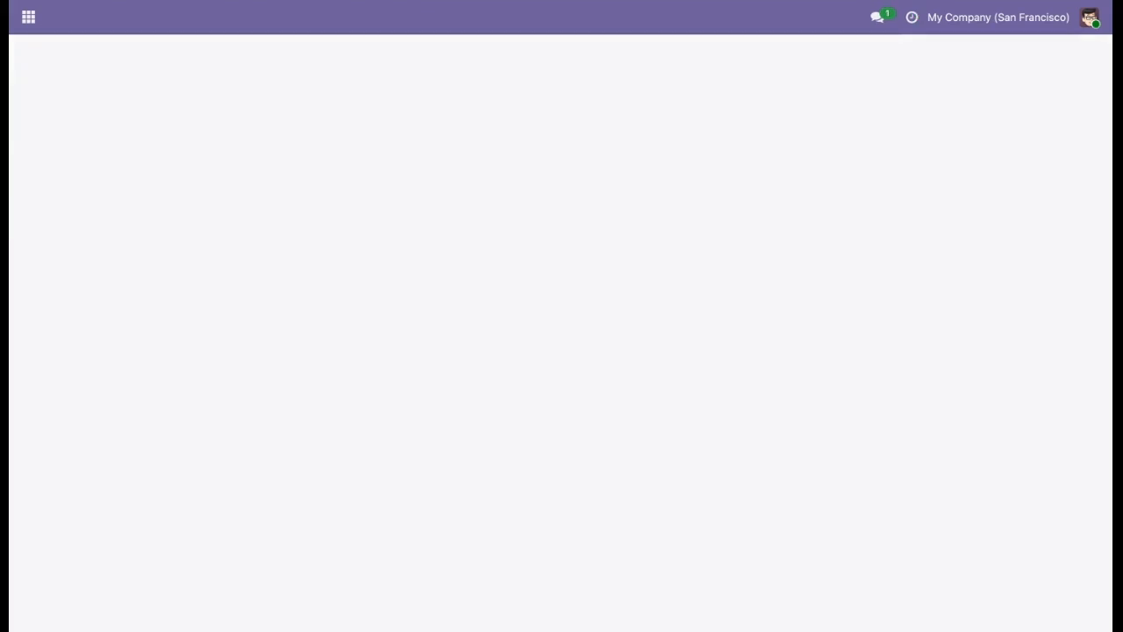
Reopen the Furniture Shop register and add one Large Cabinet and one Desk Pad to the order.
click(146, 26)
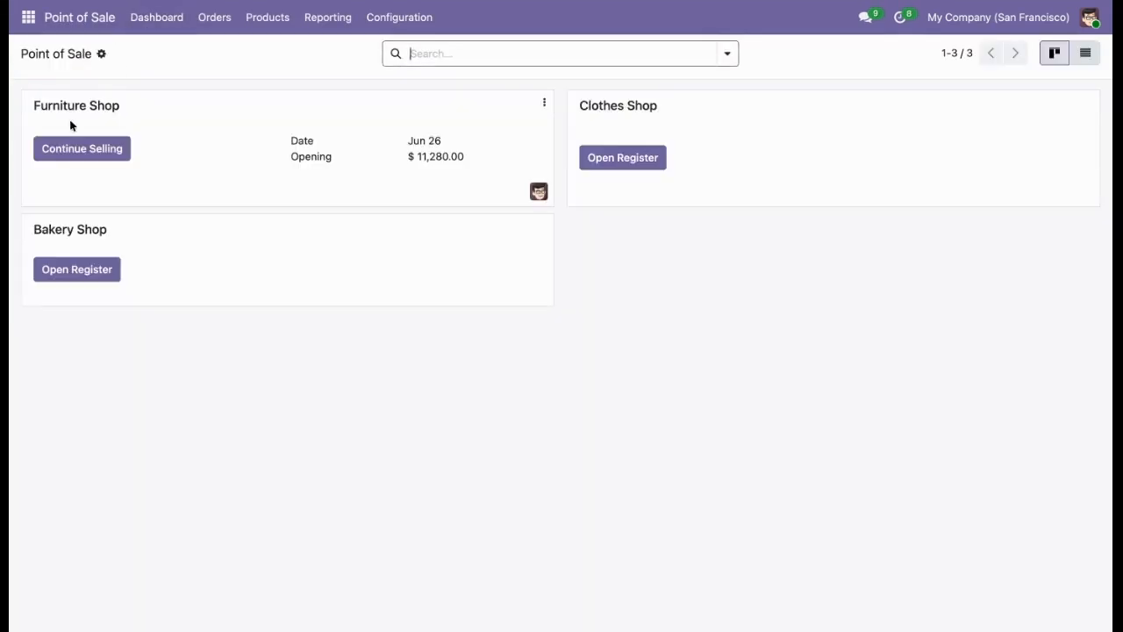
click(61, 149)
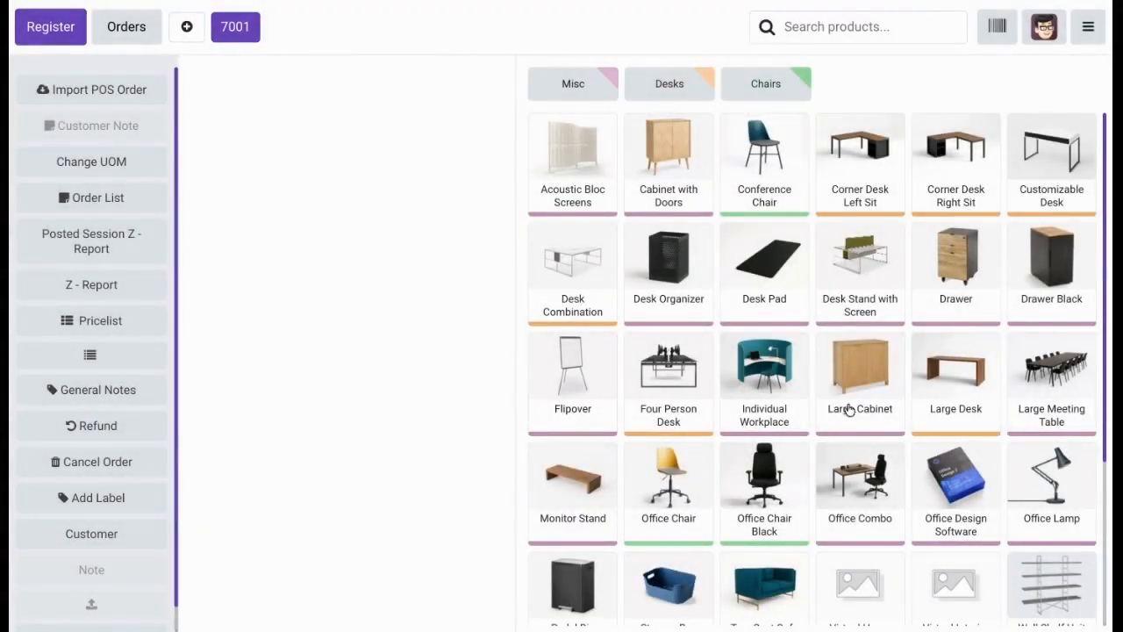
click(856, 405)
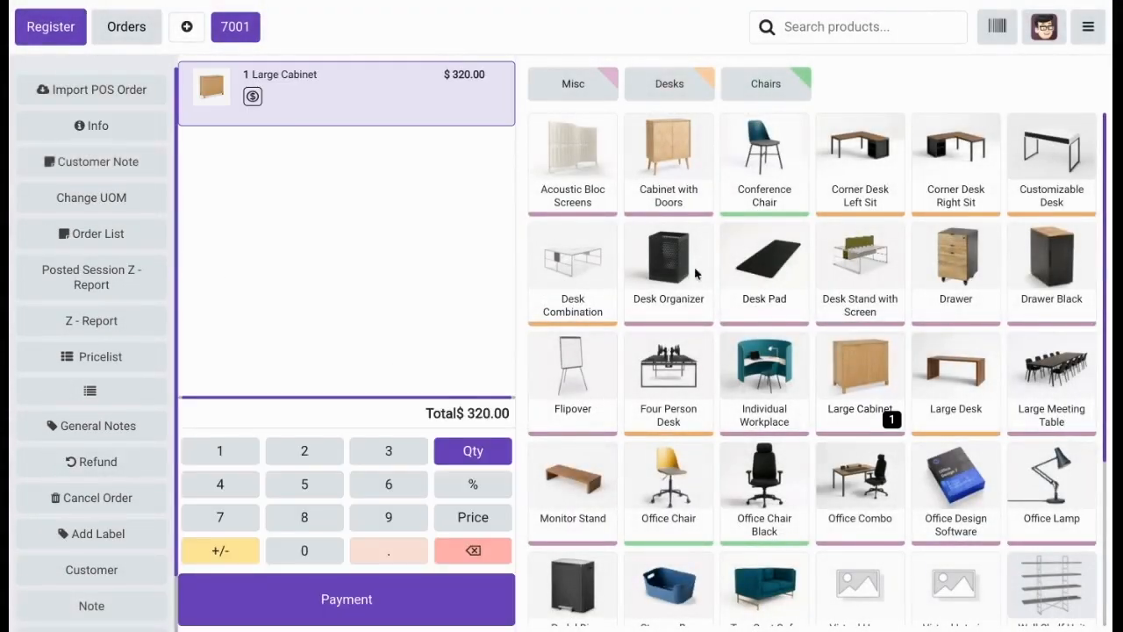
click(759, 286)
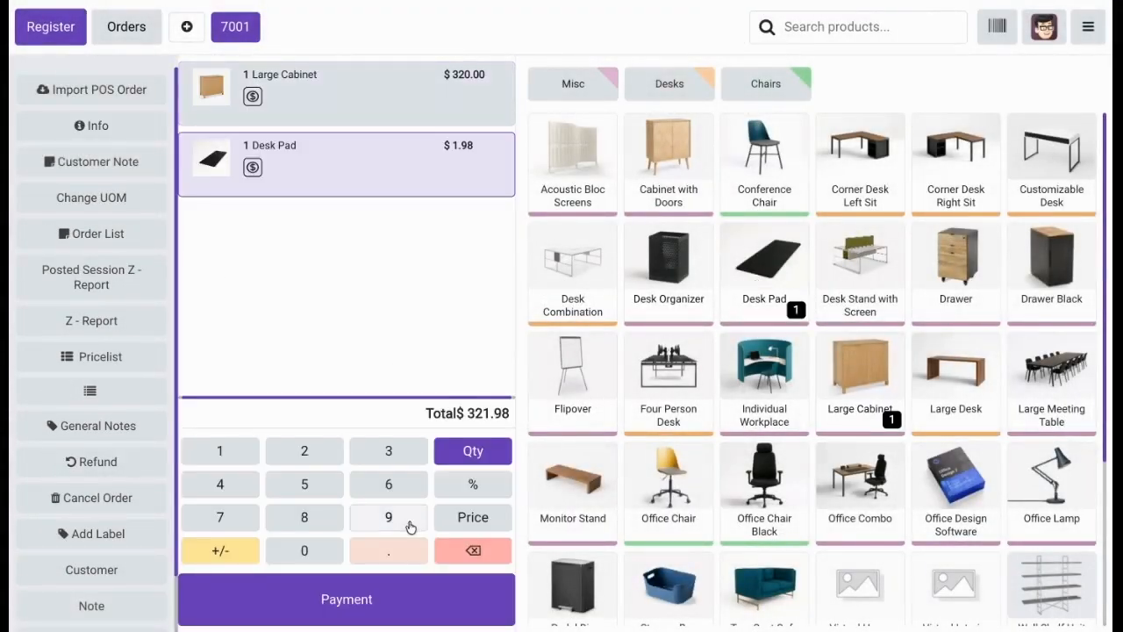
Pay the order in cash, authorizing the payment with the manager's barcode, and start a new order.
click(356, 601)
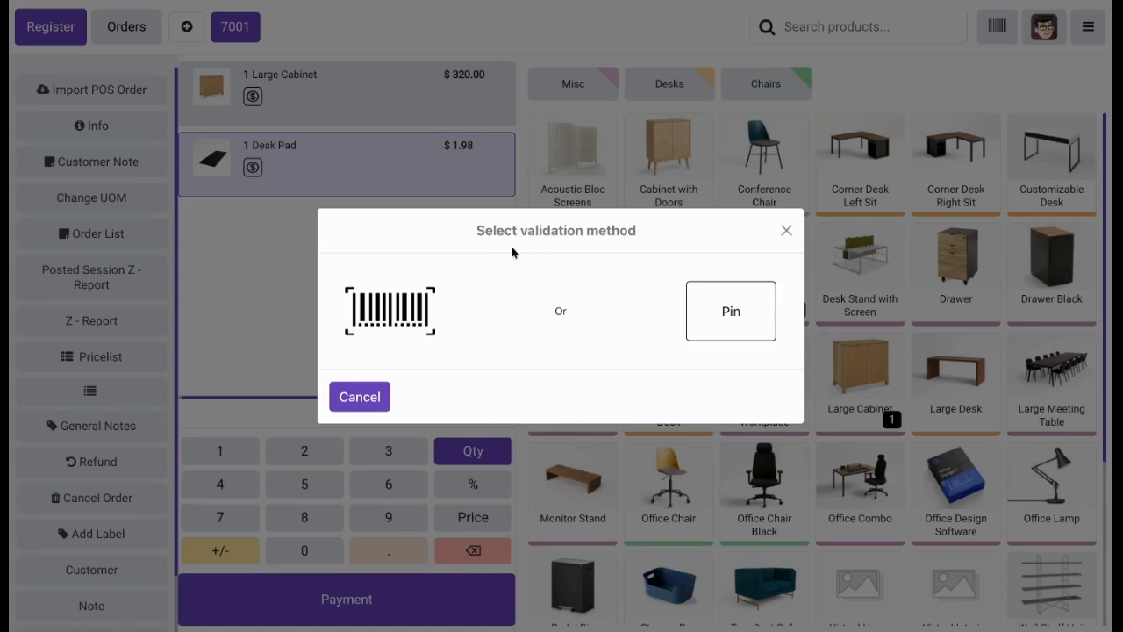
click(423, 293)
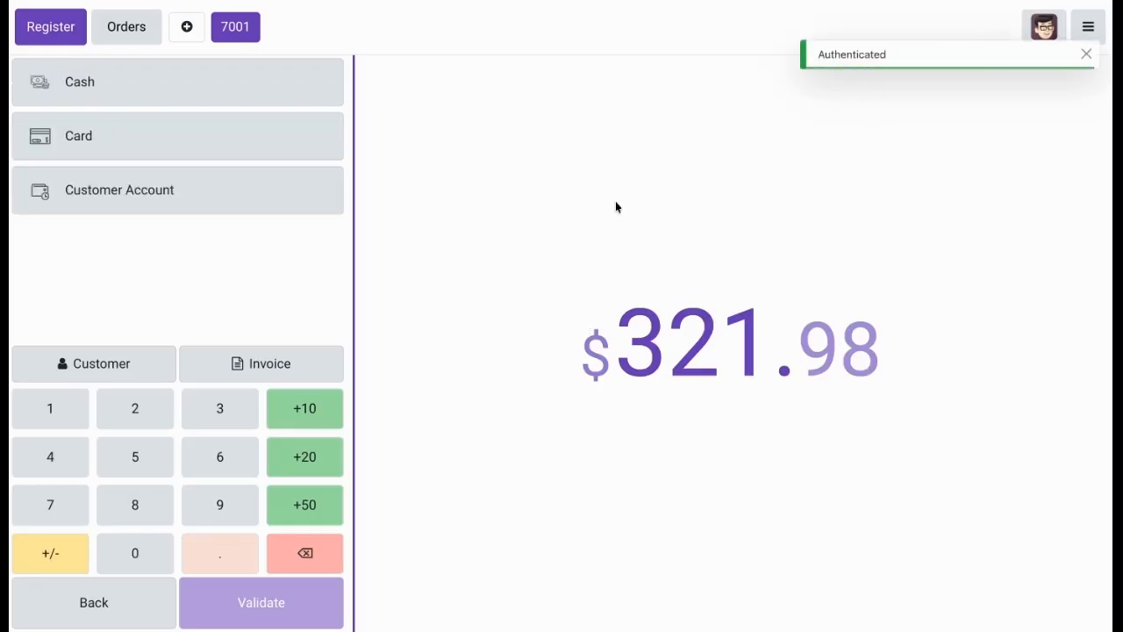
click(163, 101)
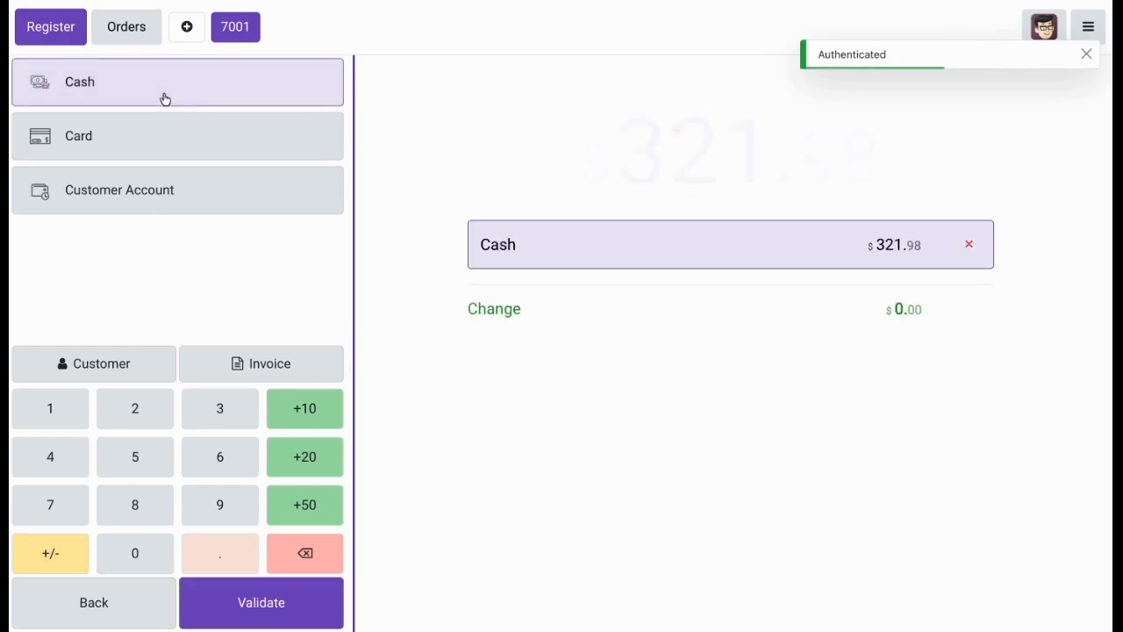
click(242, 584)
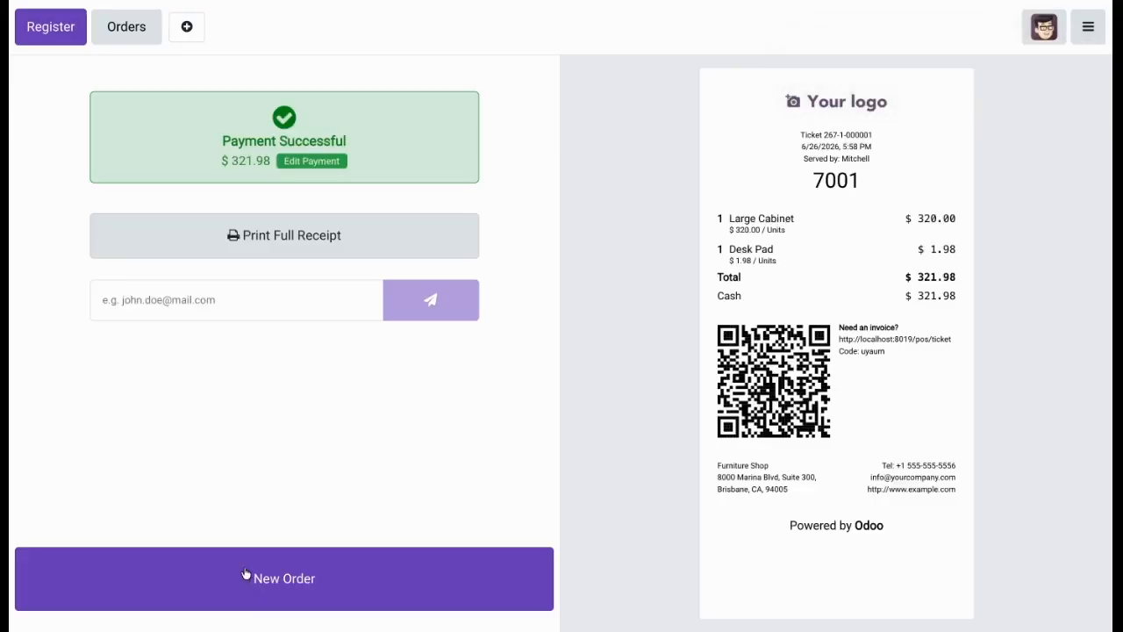
click(548, 576)
Return to the backend, enable Validation on Cash In/Out under POS Manager Validation for the Furniture Shop, and save the settings.
click(1088, 26)
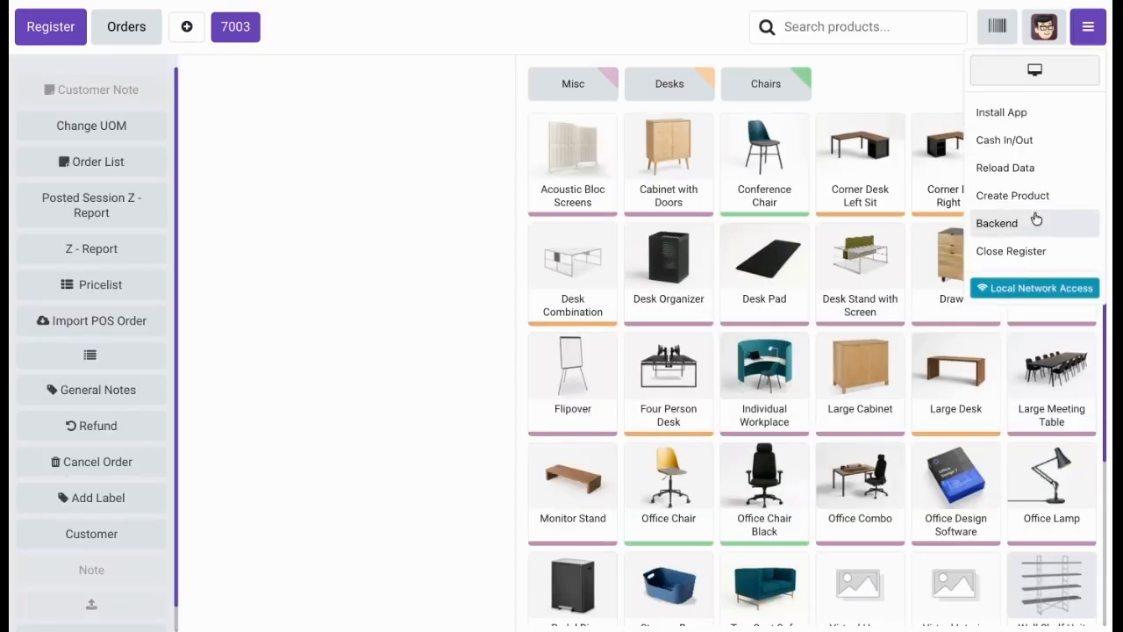
click(1033, 222)
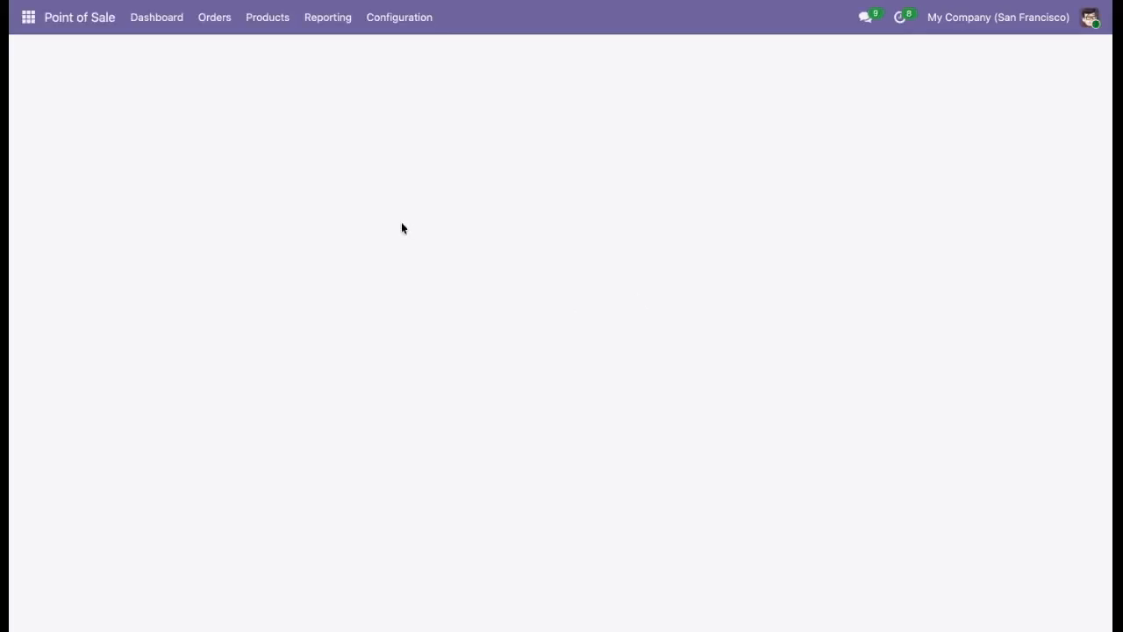
click(395, 17)
click(389, 52)
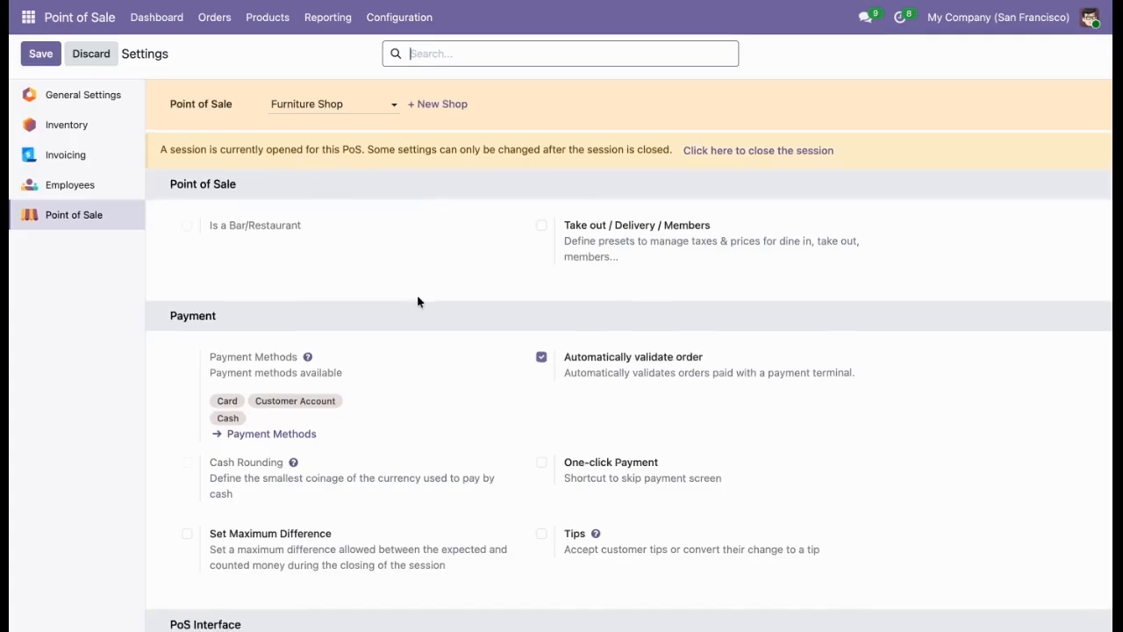
scroll(418, 301, down, 10)
scroll(418, 301, down, 20)
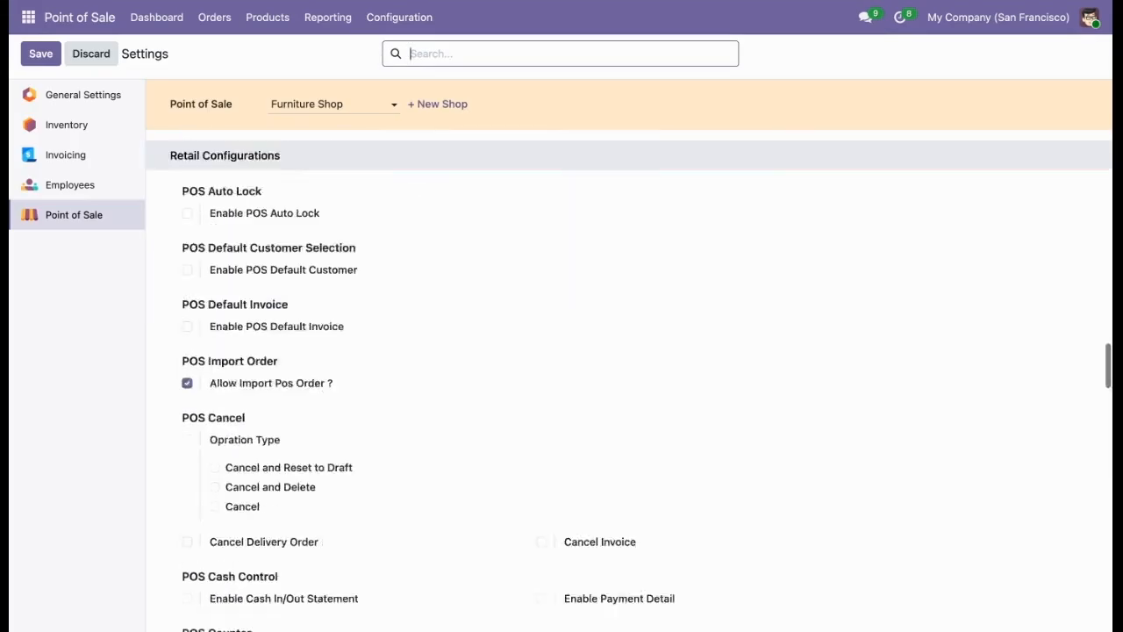
scroll(419, 301, down, 20)
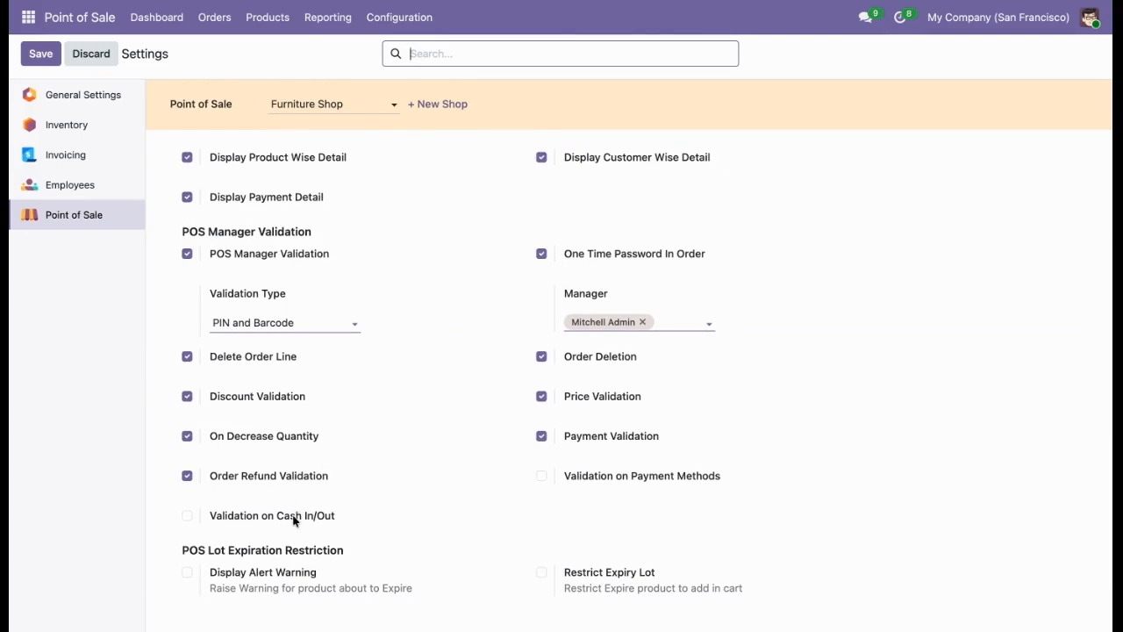
click(295, 520)
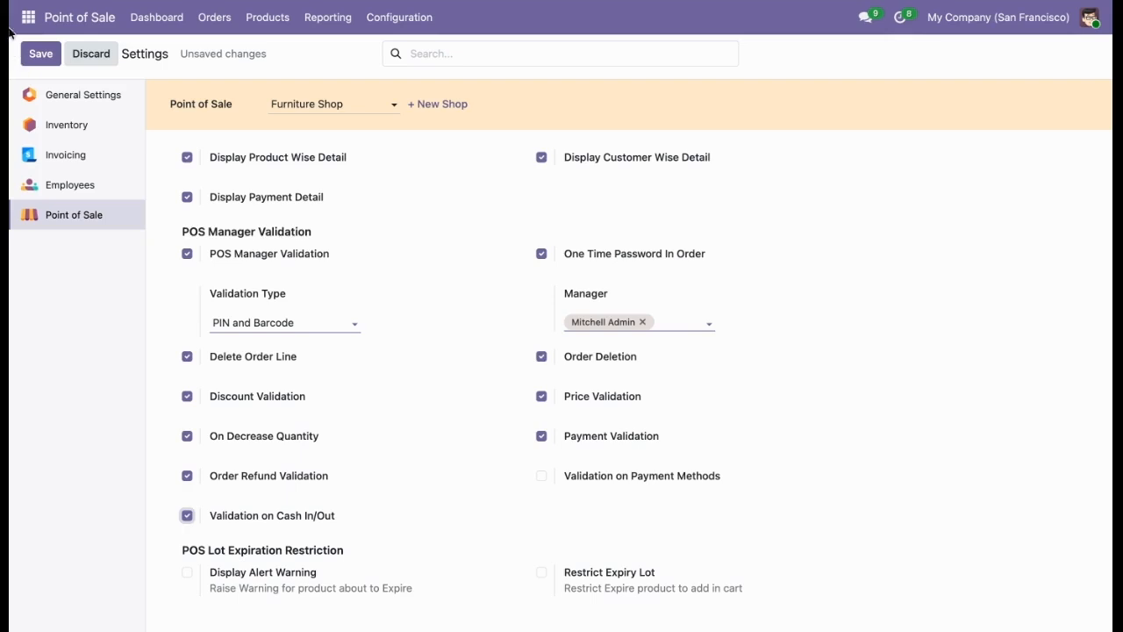
click(38, 56)
Reopen the Furniture Shop register, open Cash In/Out by authorizing with the manager's PIN, and discard the entry.
click(150, 20)
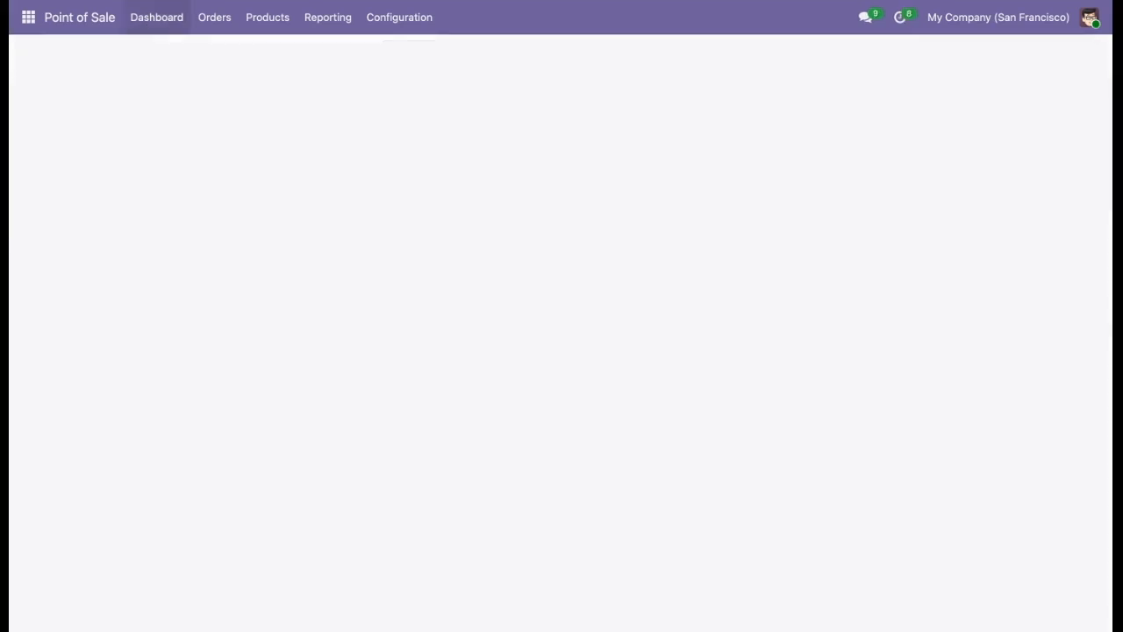
click(74, 156)
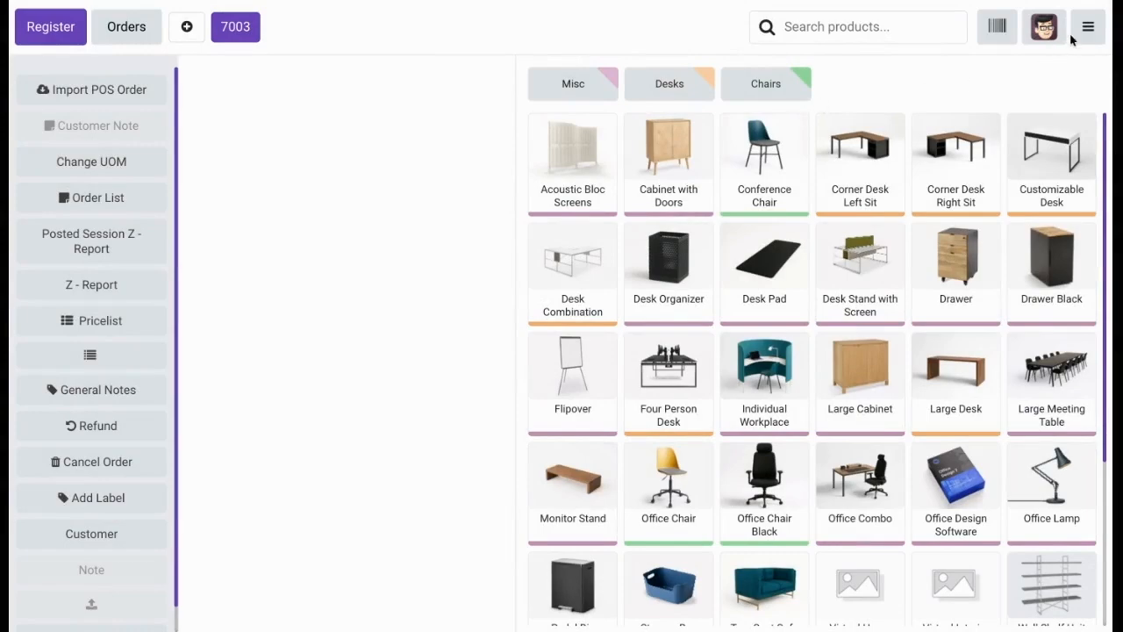
click(1088, 27)
click(1019, 137)
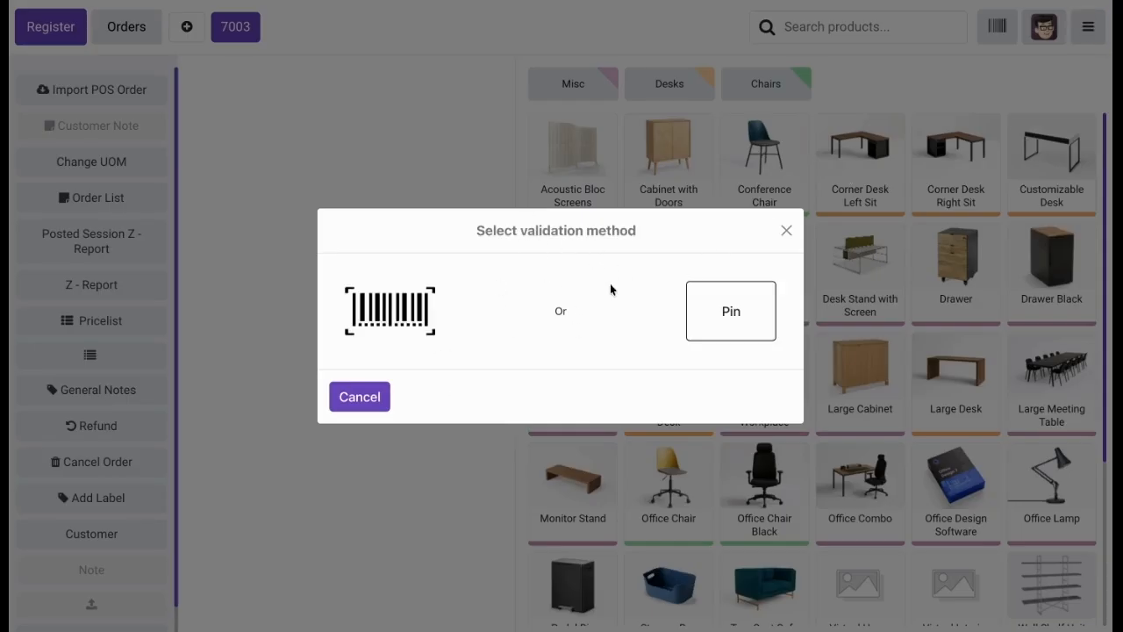
click(727, 333)
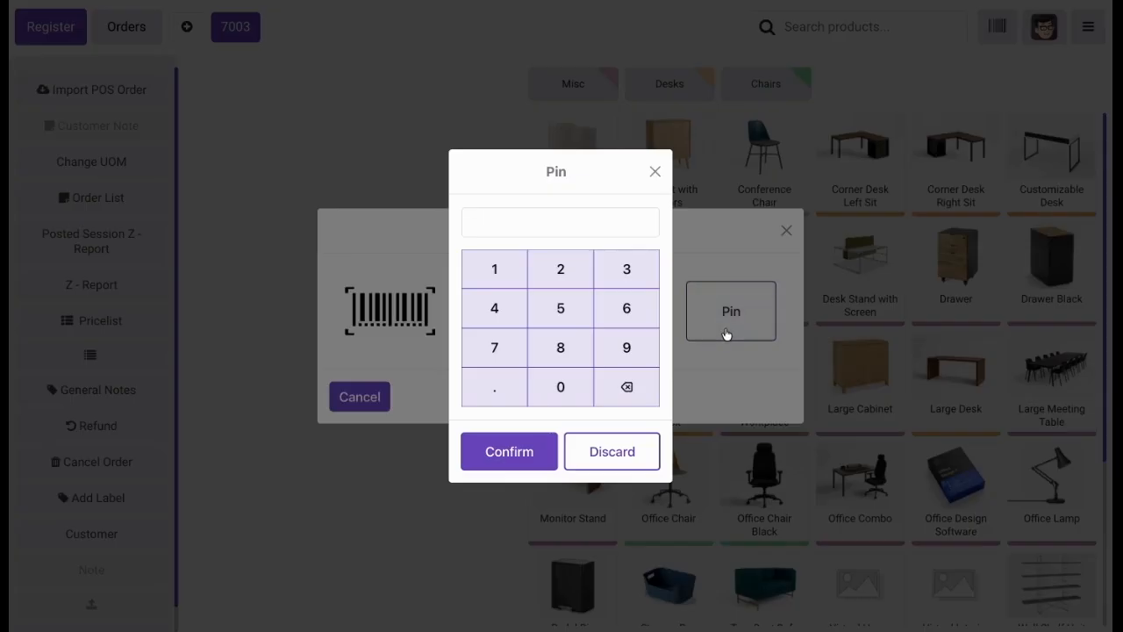
click(489, 279)
click(560, 270)
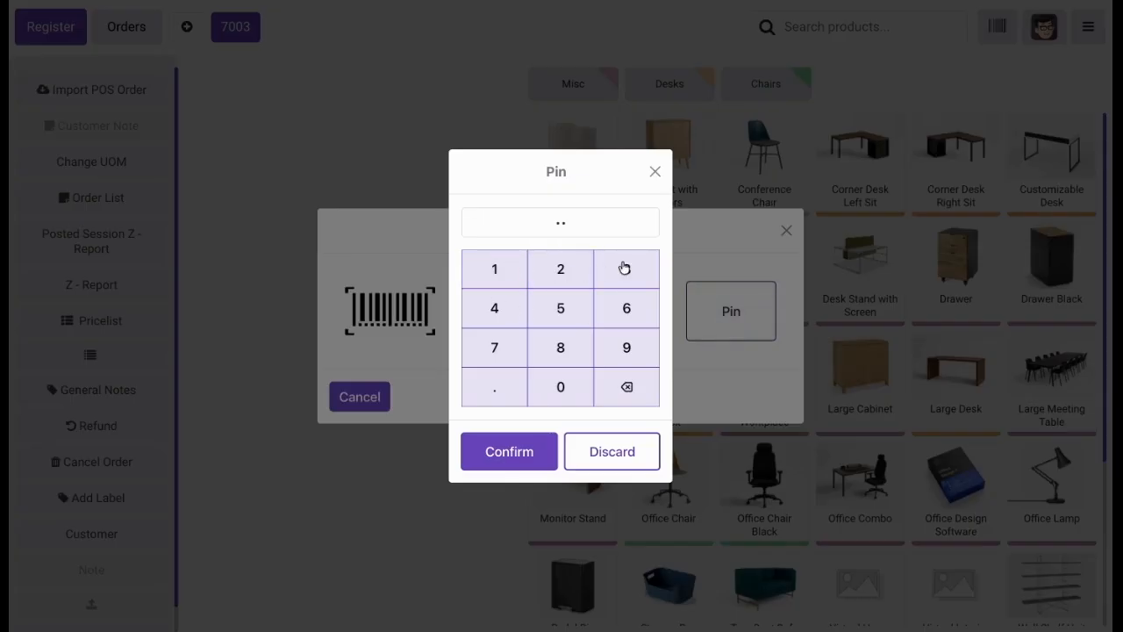
click(484, 456)
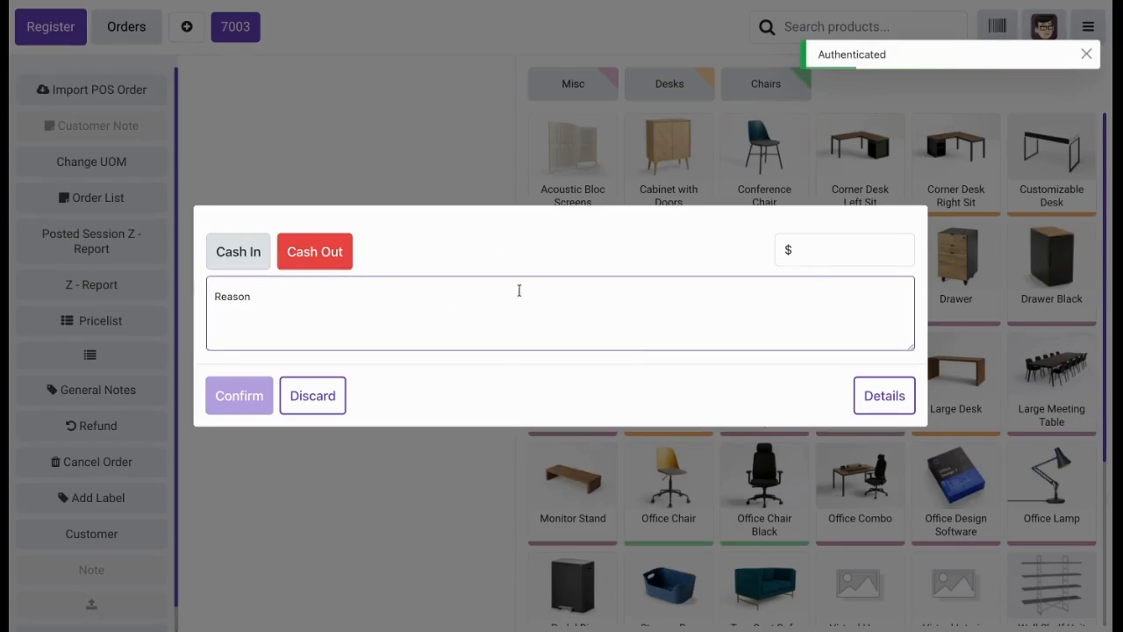
click(344, 401)
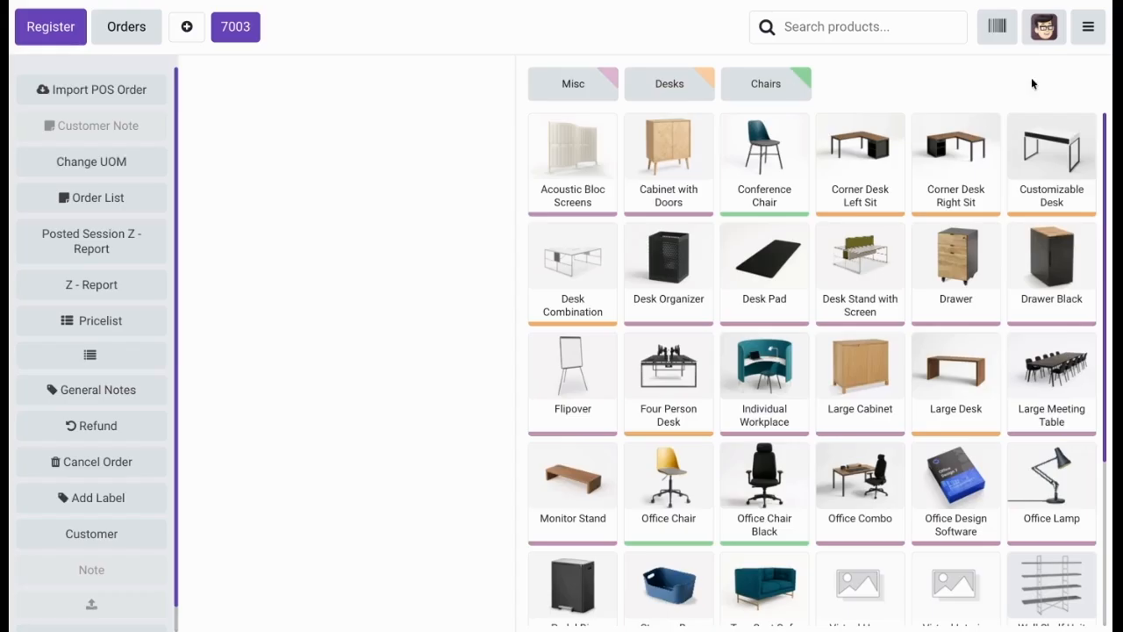
Open Cash In/Out again in the same order to check whether validation is requested, and discard it.
click(1088, 26)
click(1071, 143)
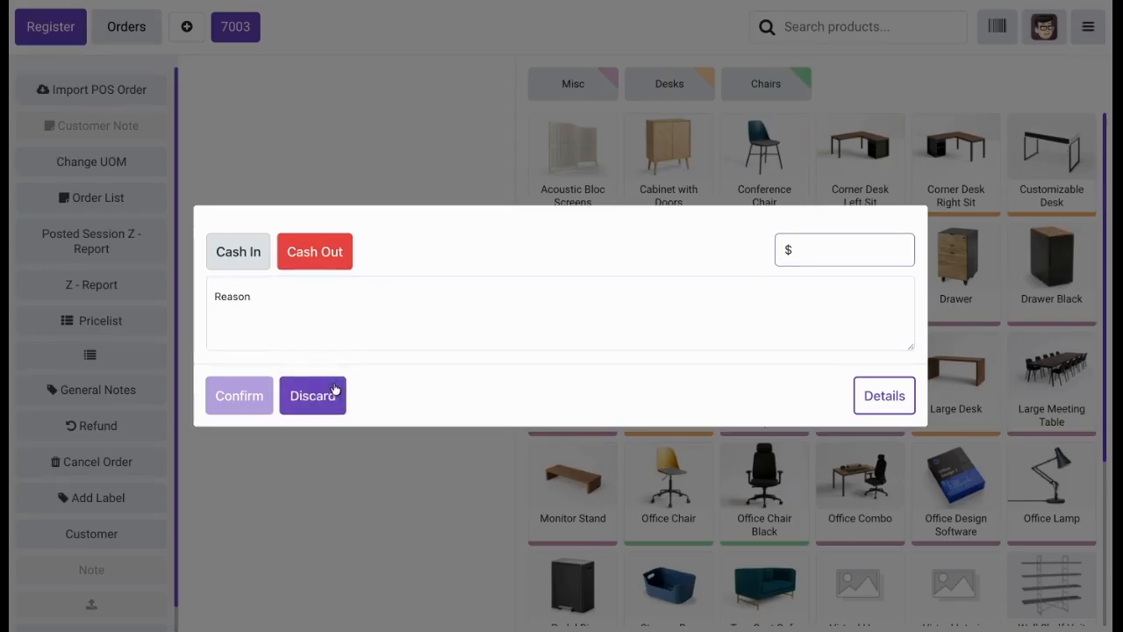
click(335, 390)
Return to the backend, enable Validation on Payment Methods for the Furniture Shop with Card as the type of payment, and save the settings.
click(1087, 26)
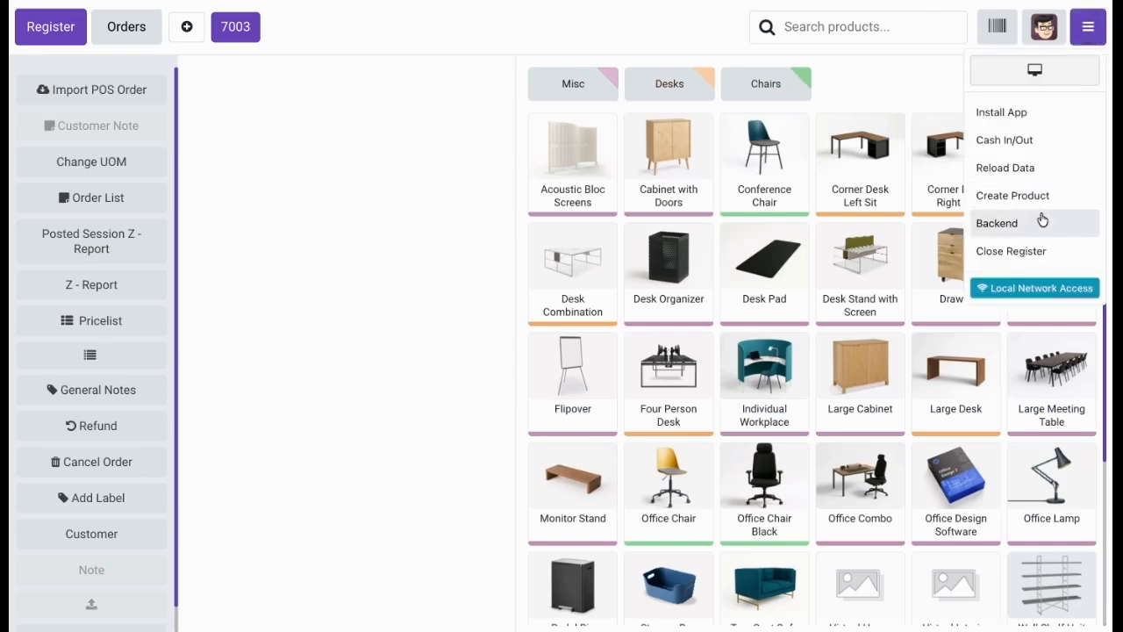
click(1043, 220)
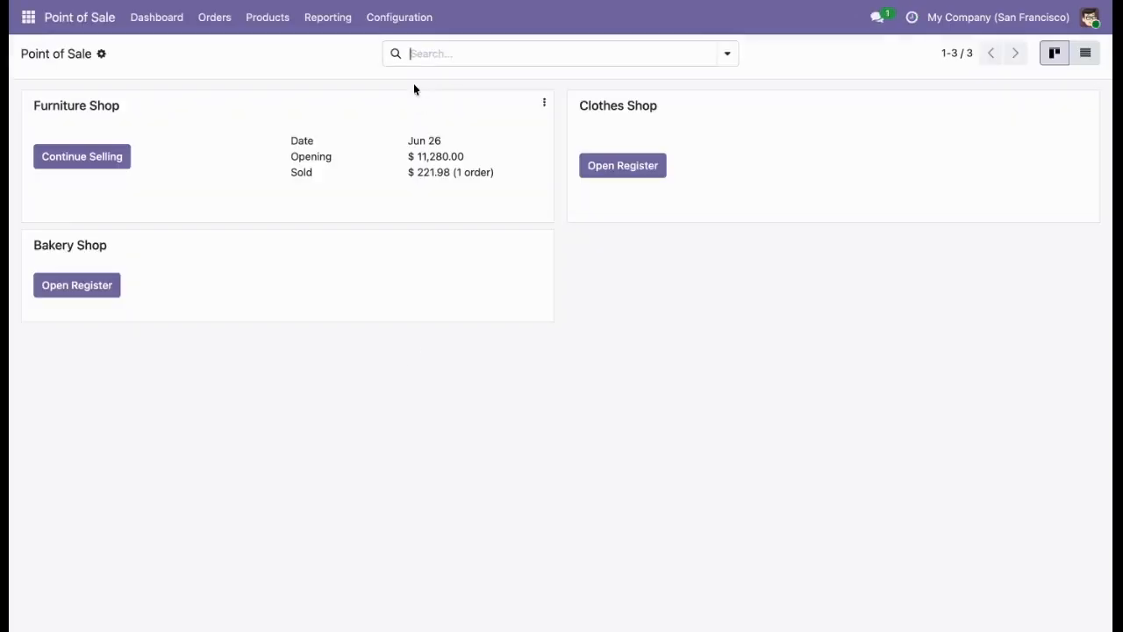
click(400, 19)
click(397, 53)
scroll(430, 436, down, 8)
scroll(430, 436, down, 20)
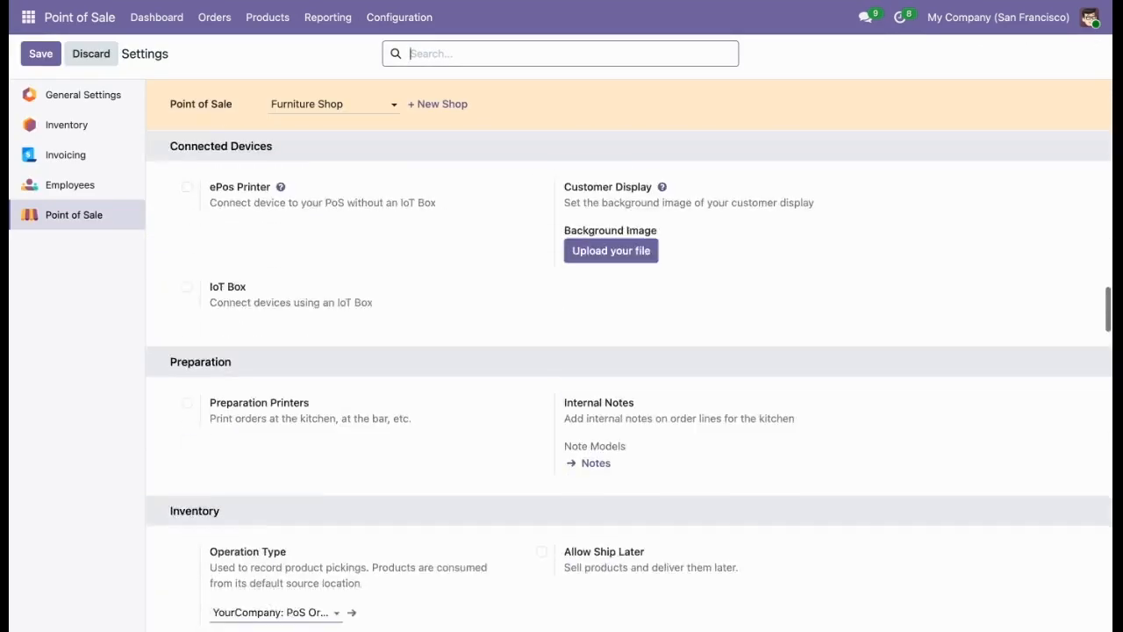
scroll(606, 487, down, 15)
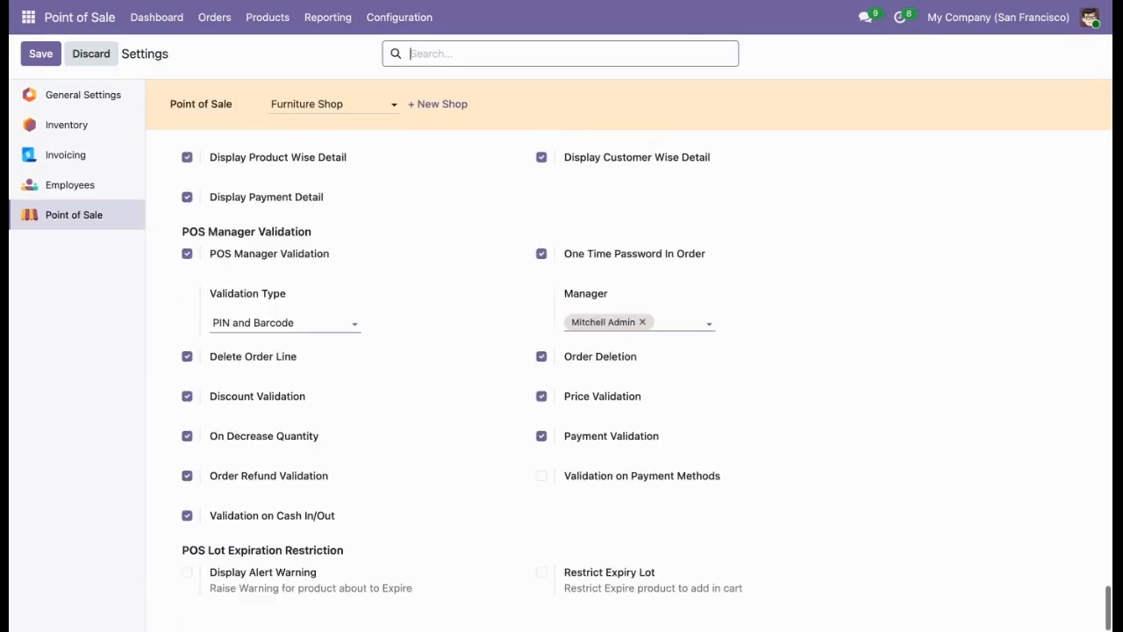
click(617, 479)
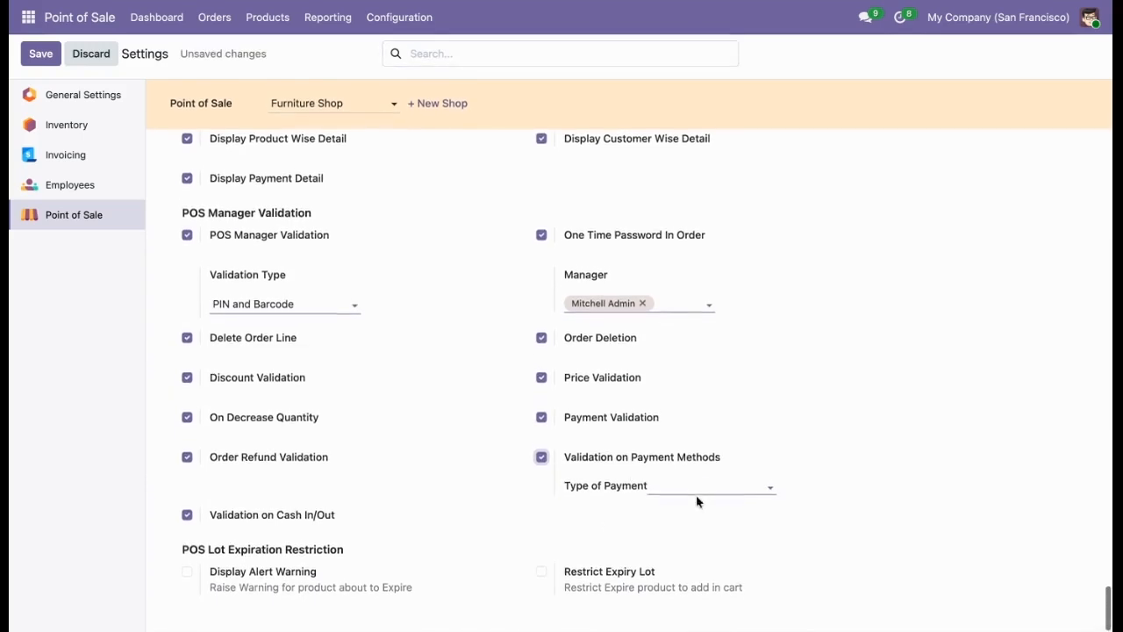
click(709, 484)
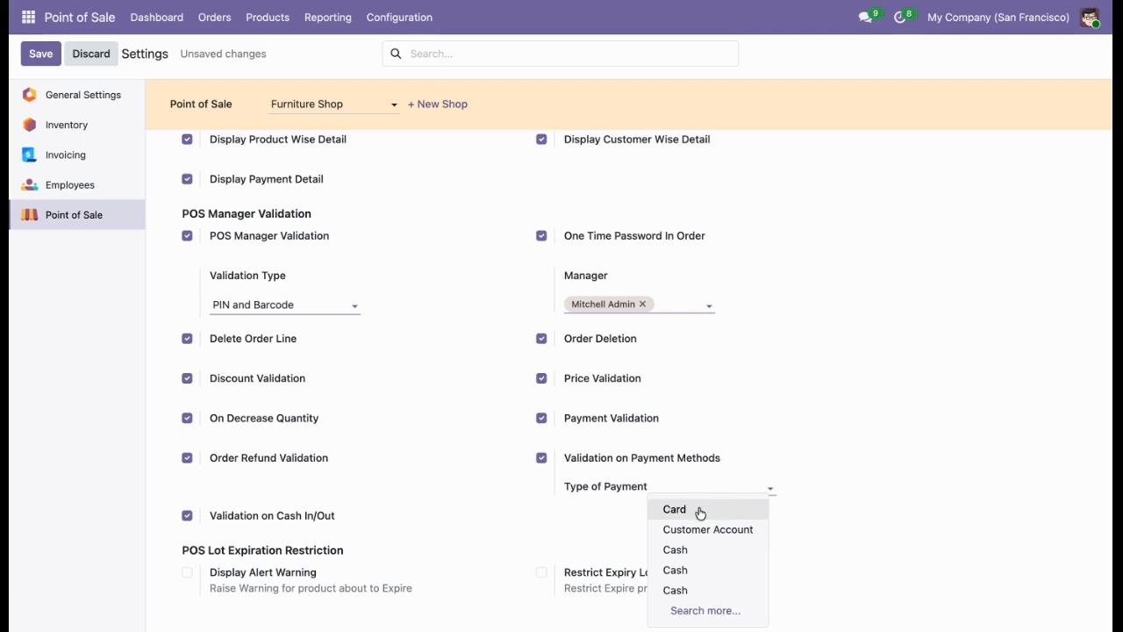
click(674, 509)
click(40, 54)
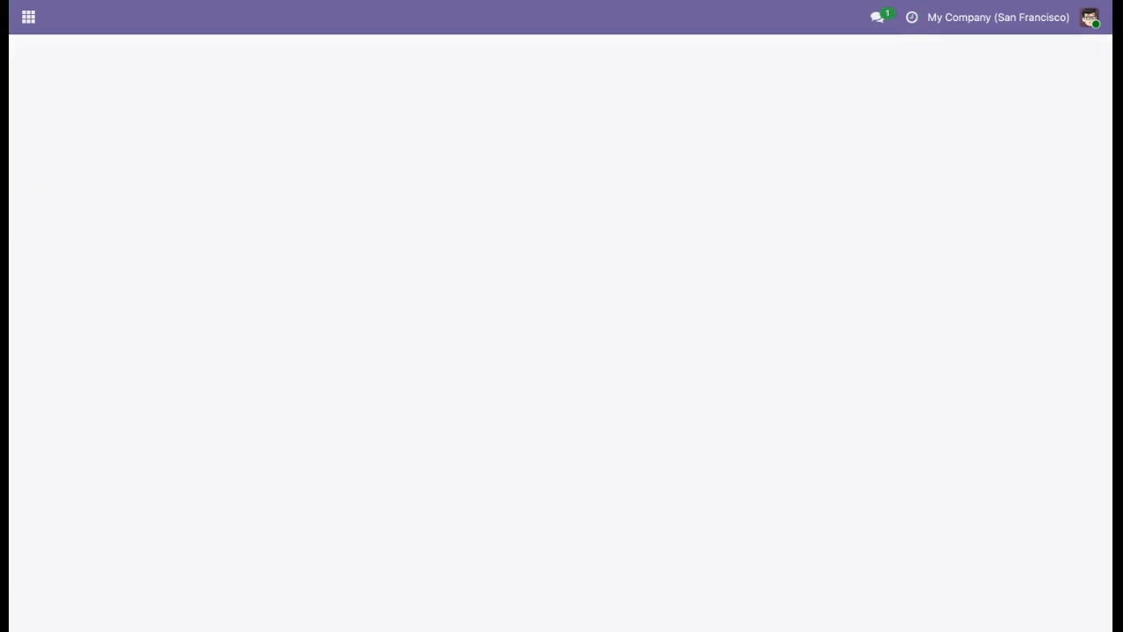
Reopen the Furniture Shop register and add one Large Cabinet, one Cabinet with Doors and one Desk Pad to the order.
click(140, 16)
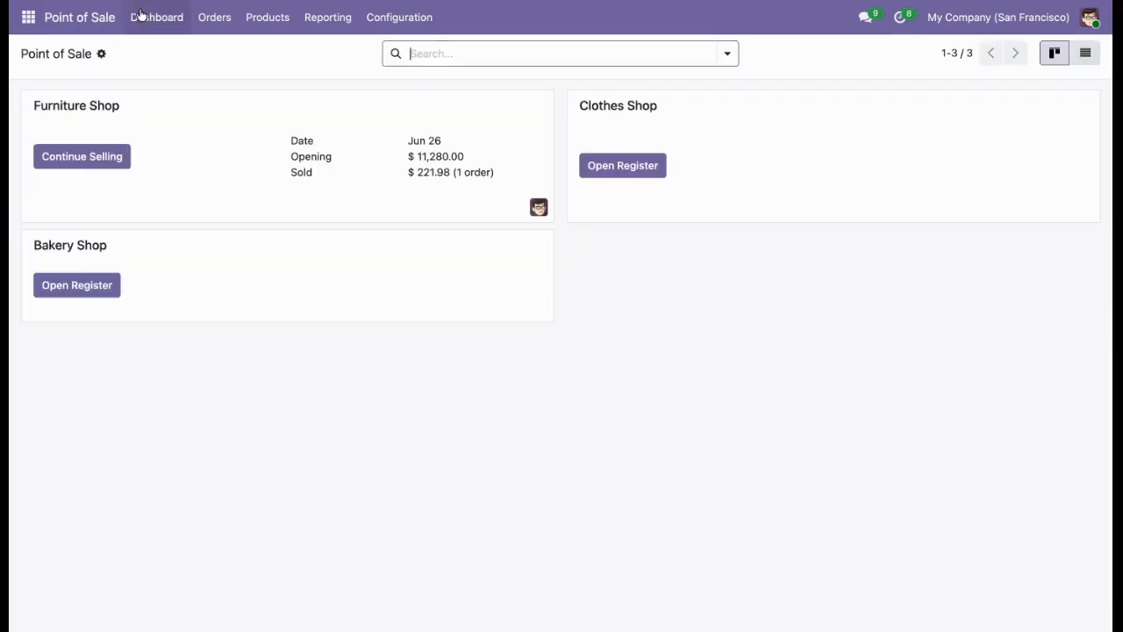
click(77, 163)
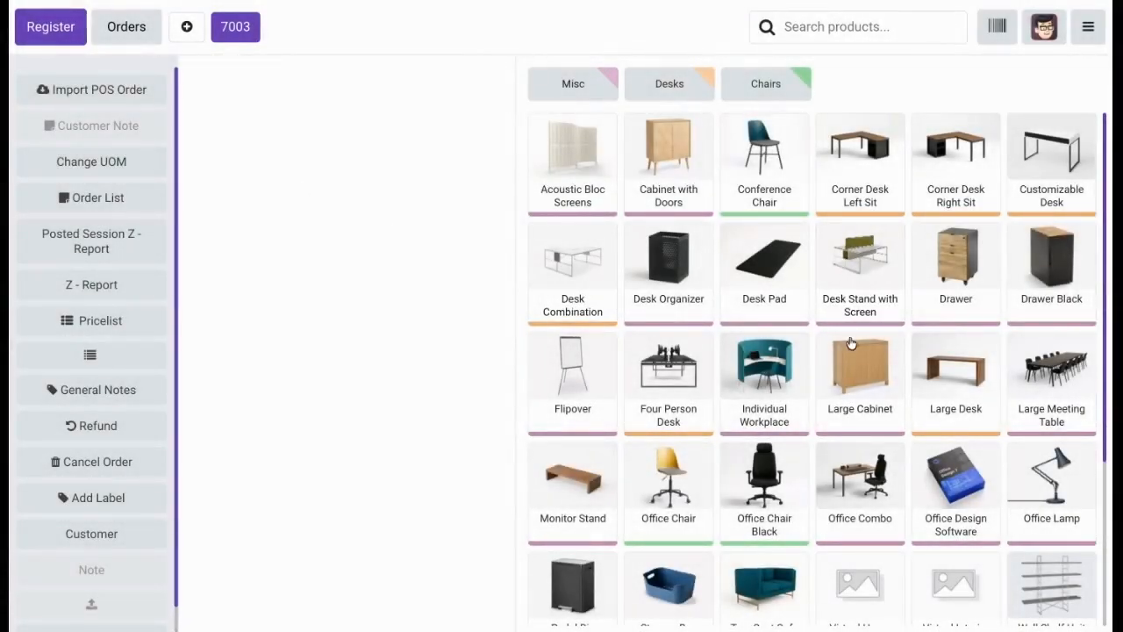
click(849, 344)
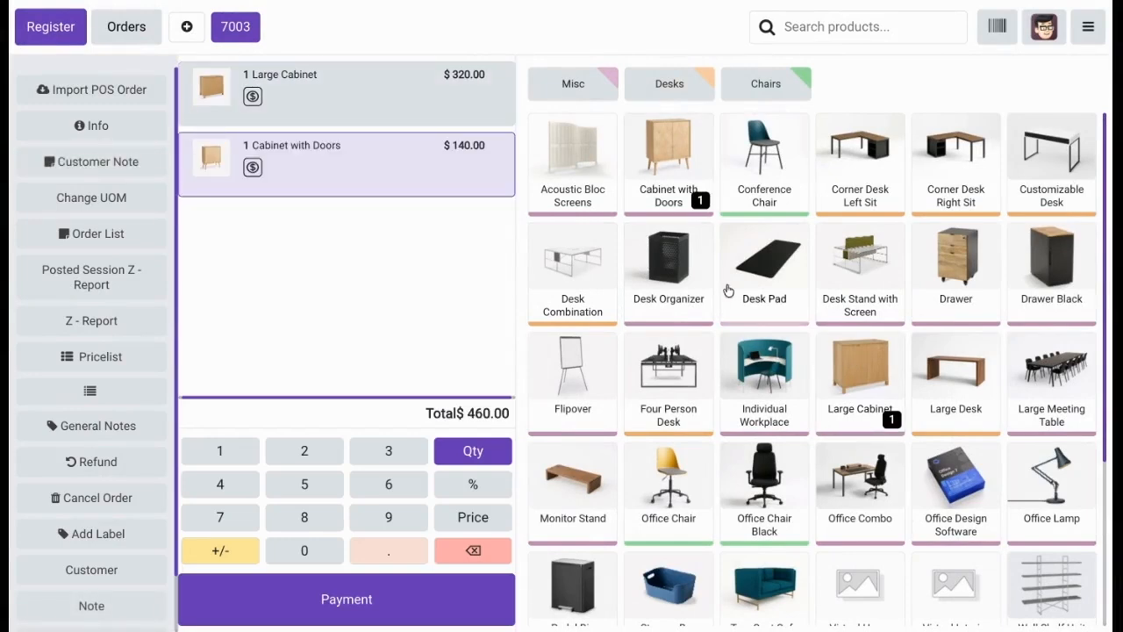
click(727, 290)
Proceed to payment by authorizing with the manager's PIN, and choose Card as the payment method.
click(355, 602)
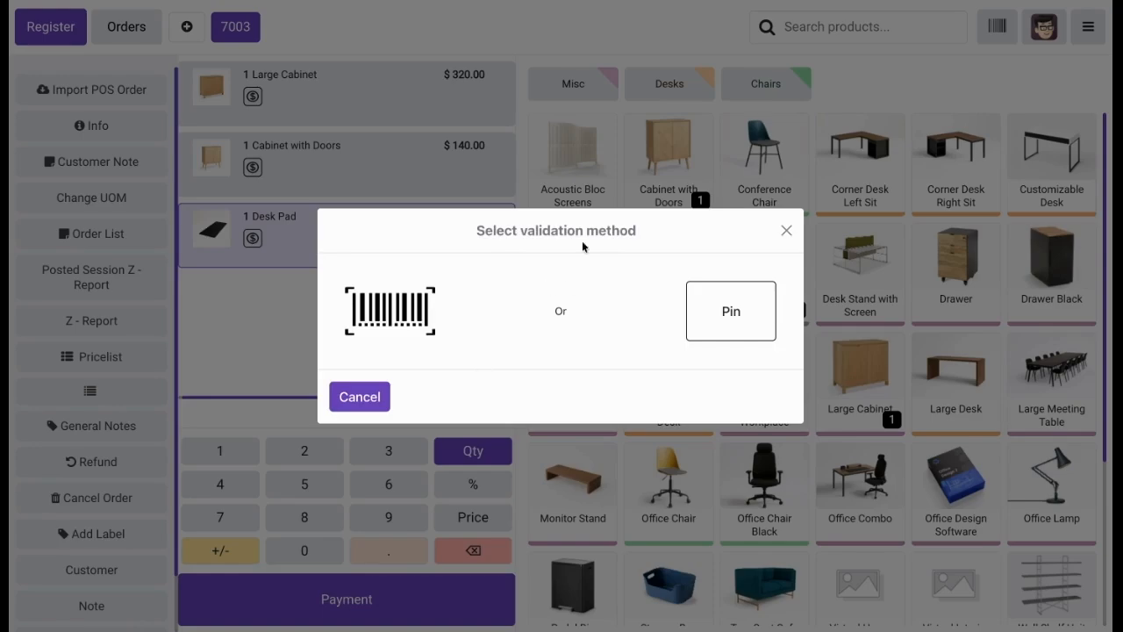
click(705, 317)
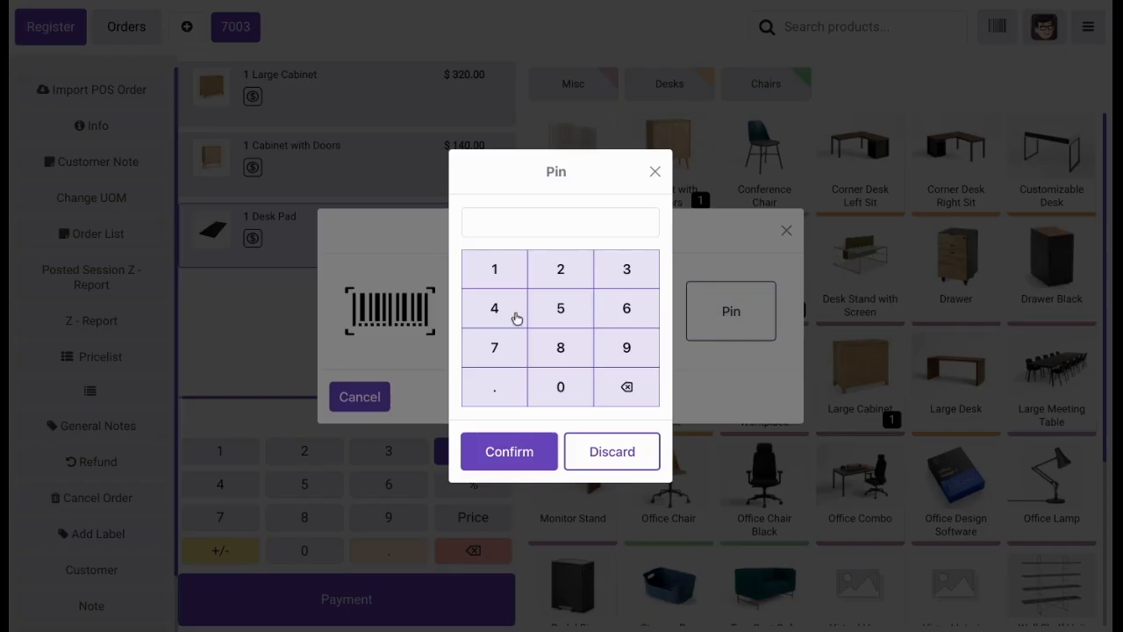
click(475, 268)
click(564, 270)
click(614, 271)
click(489, 465)
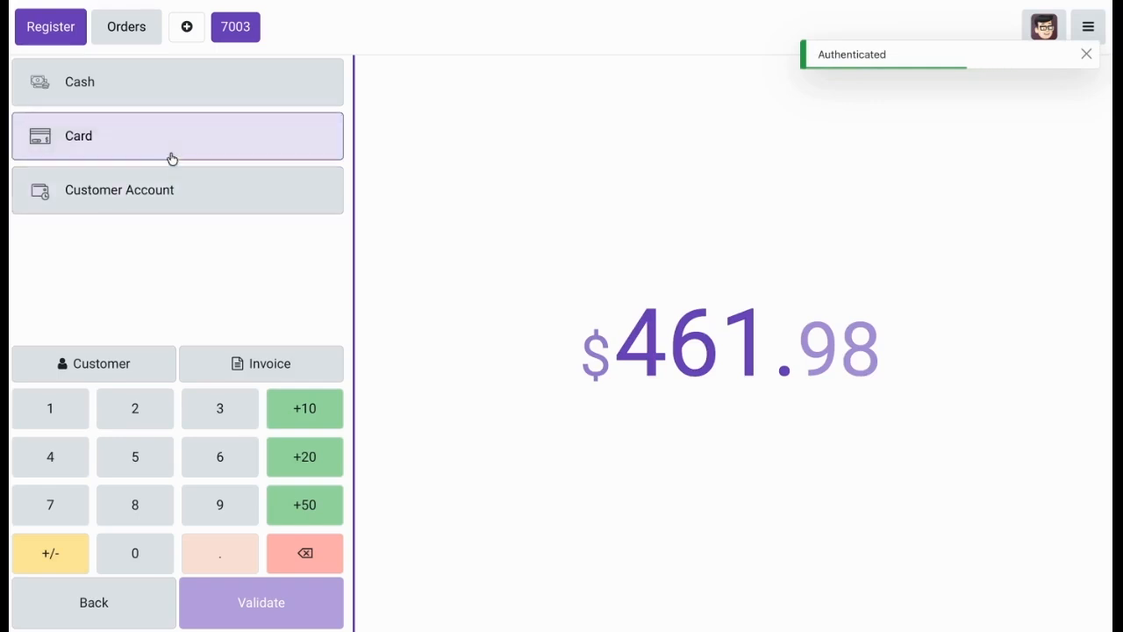
click(216, 158)
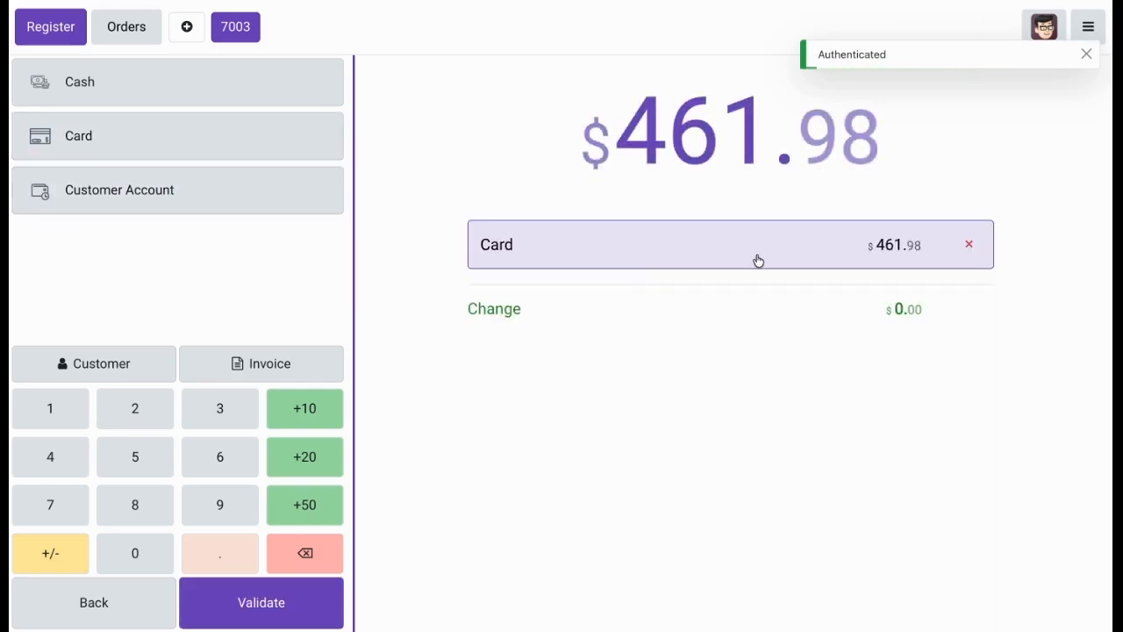
Return to the backend, disable One Time Password In Order under POS Manager Validation for the Furniture Shop, and save the settings.
click(1088, 27)
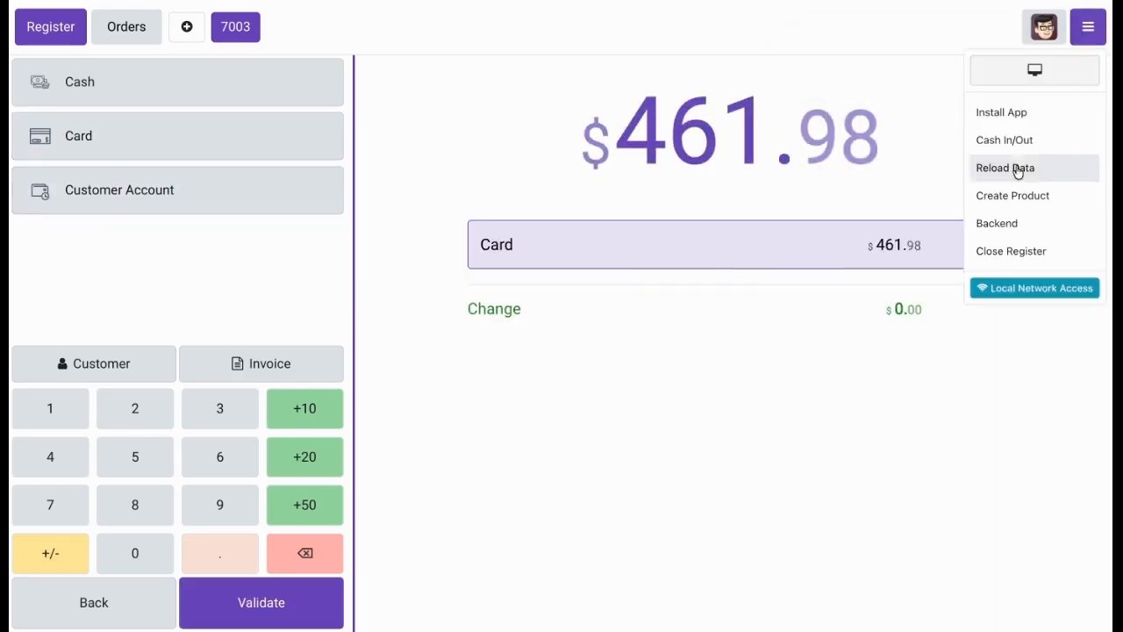
click(1003, 223)
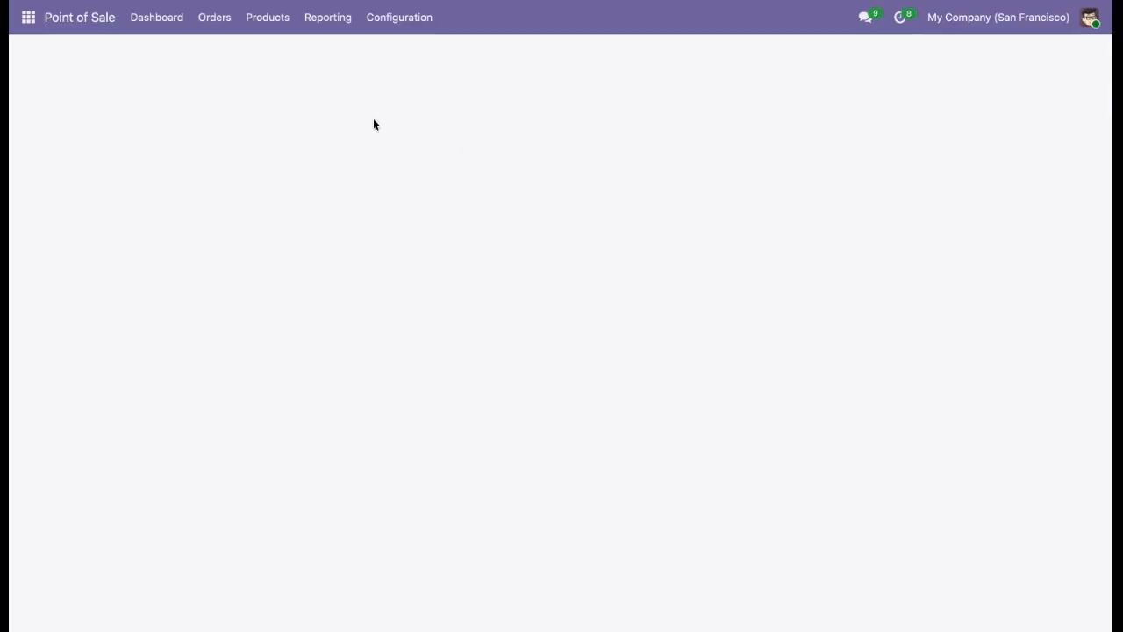
click(389, 26)
click(386, 53)
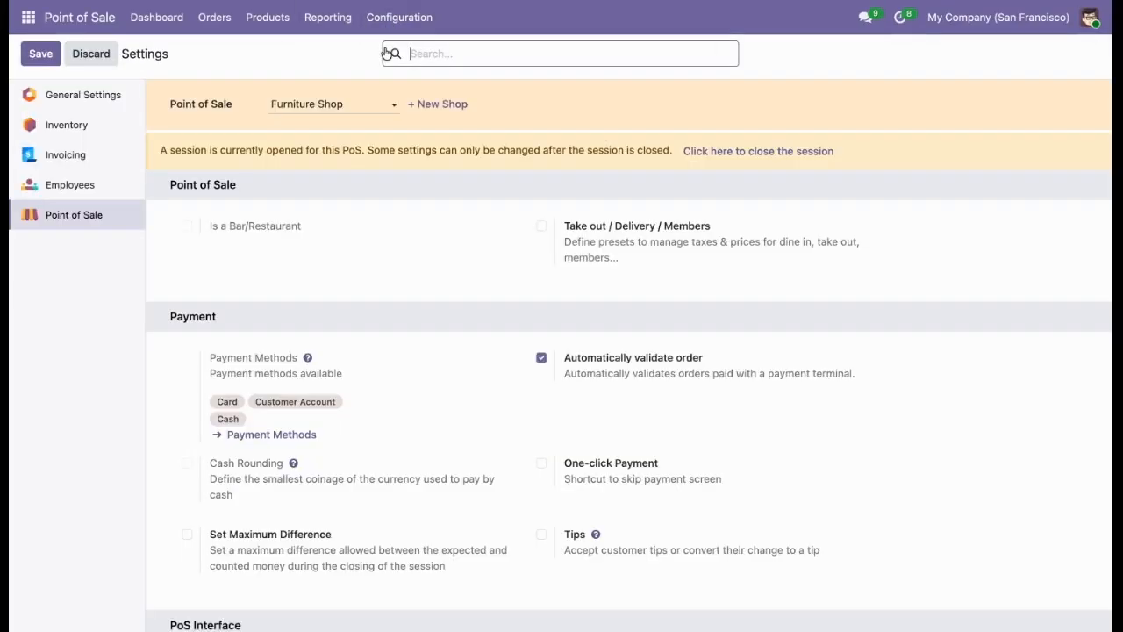
scroll(364, 267, down, 20)
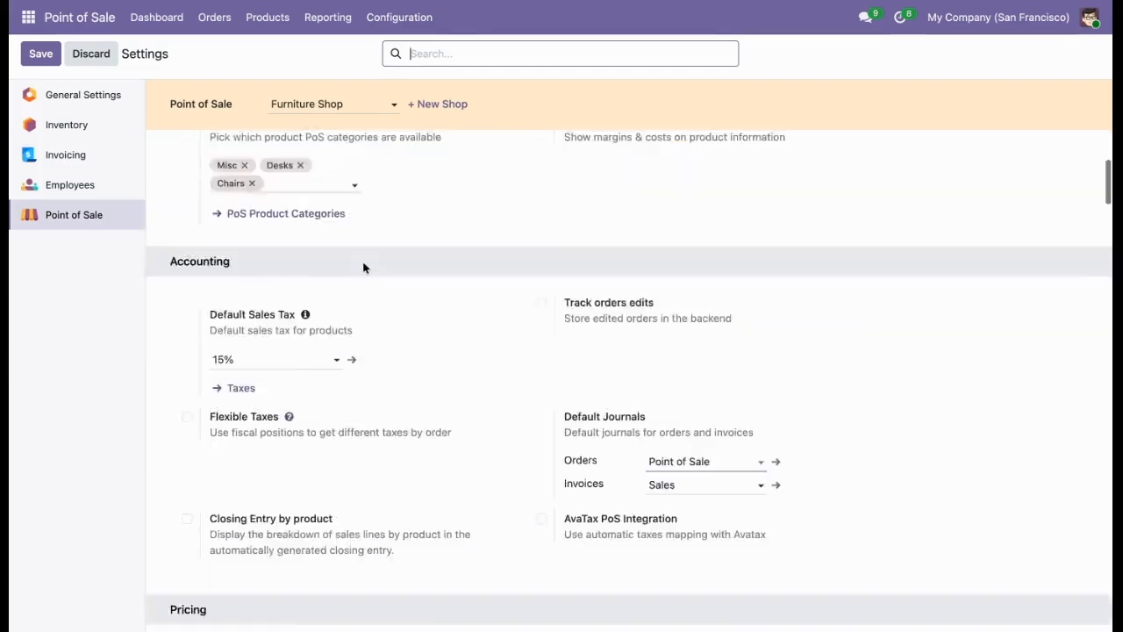
scroll(628, 380, down, 20)
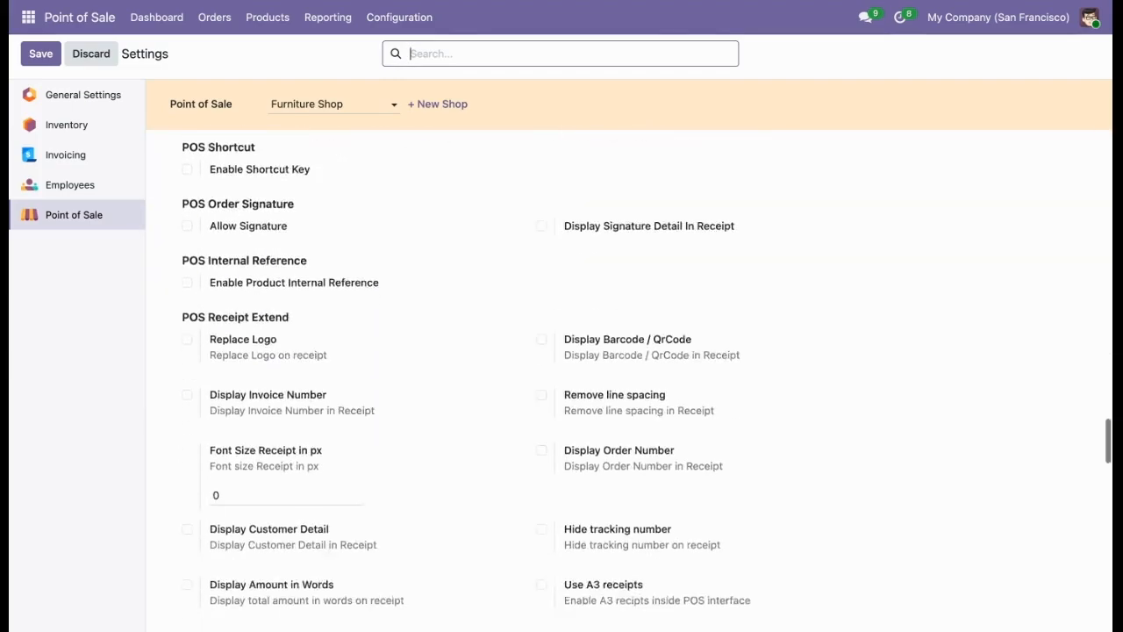
scroll(497, 488, down, 15)
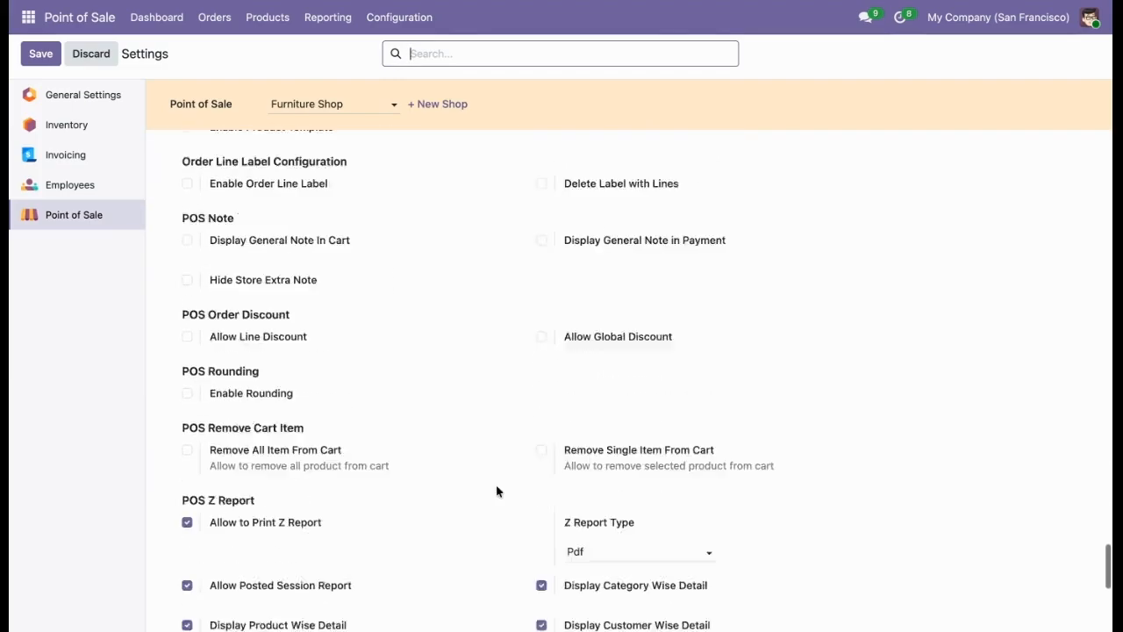
click(612, 236)
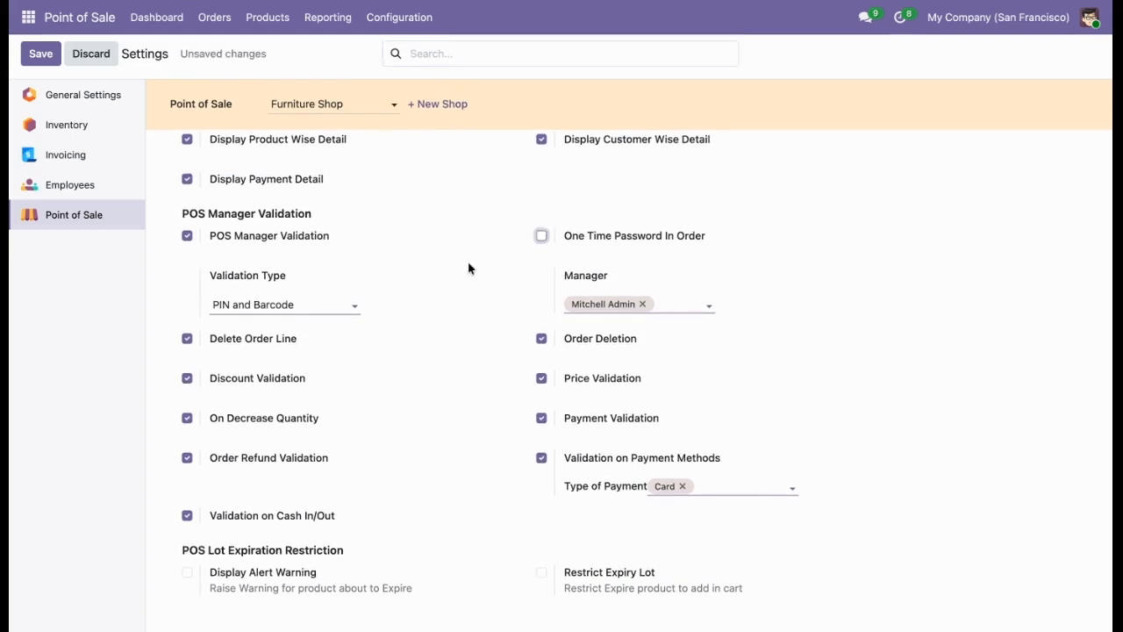
click(44, 58)
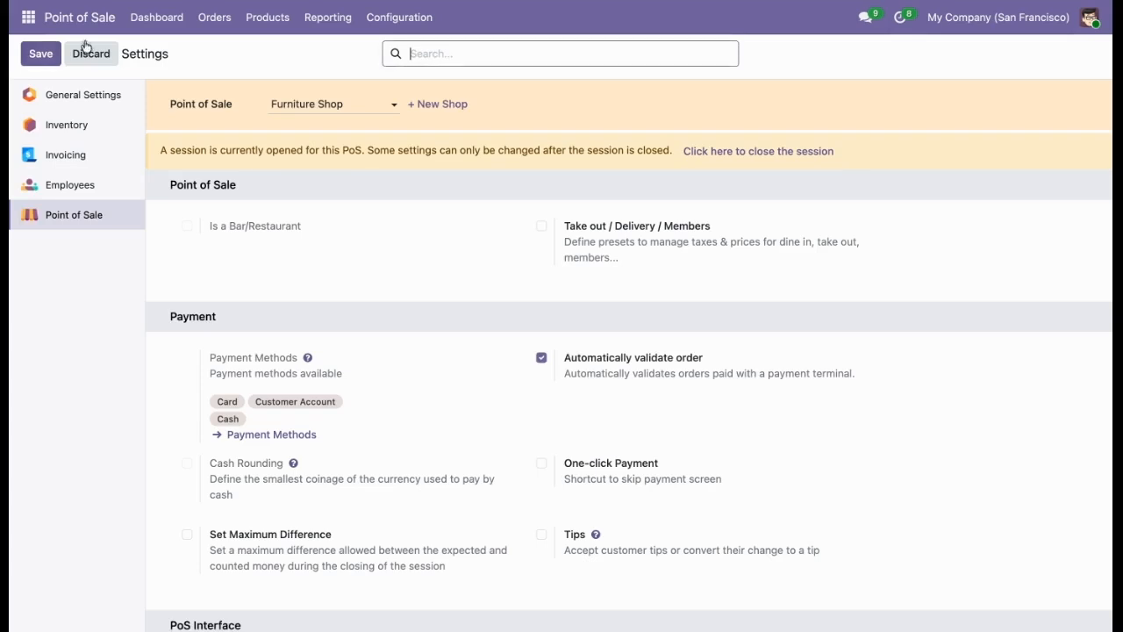
Reopen the Furniture Shop register and proceed to payment for the existing order, authorizing with the manager's PIN.
click(156, 17)
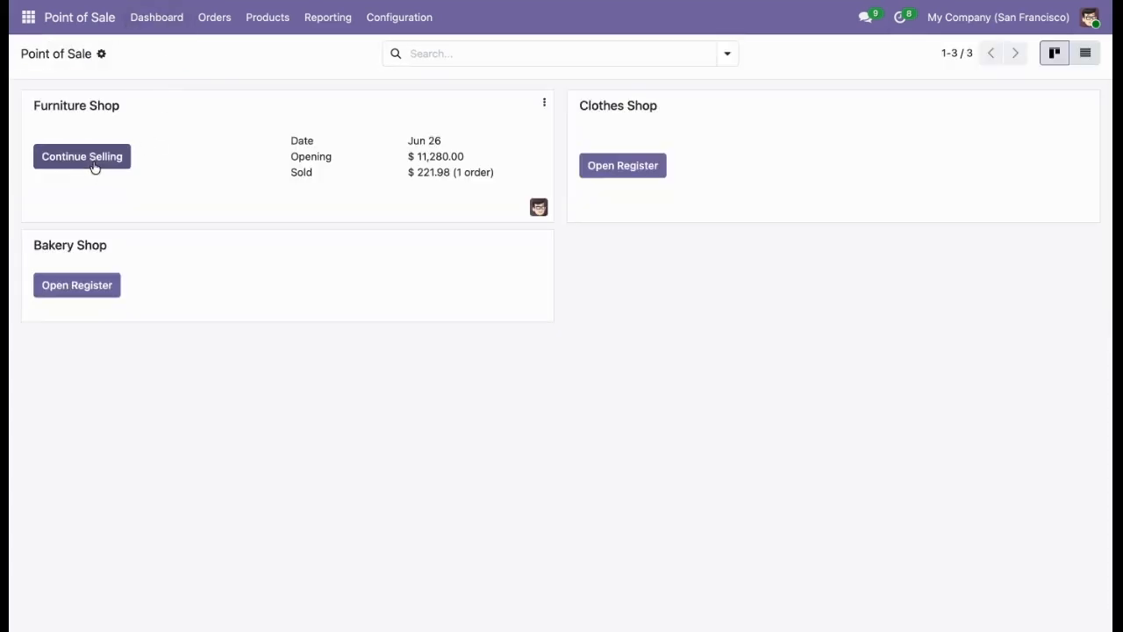
click(94, 165)
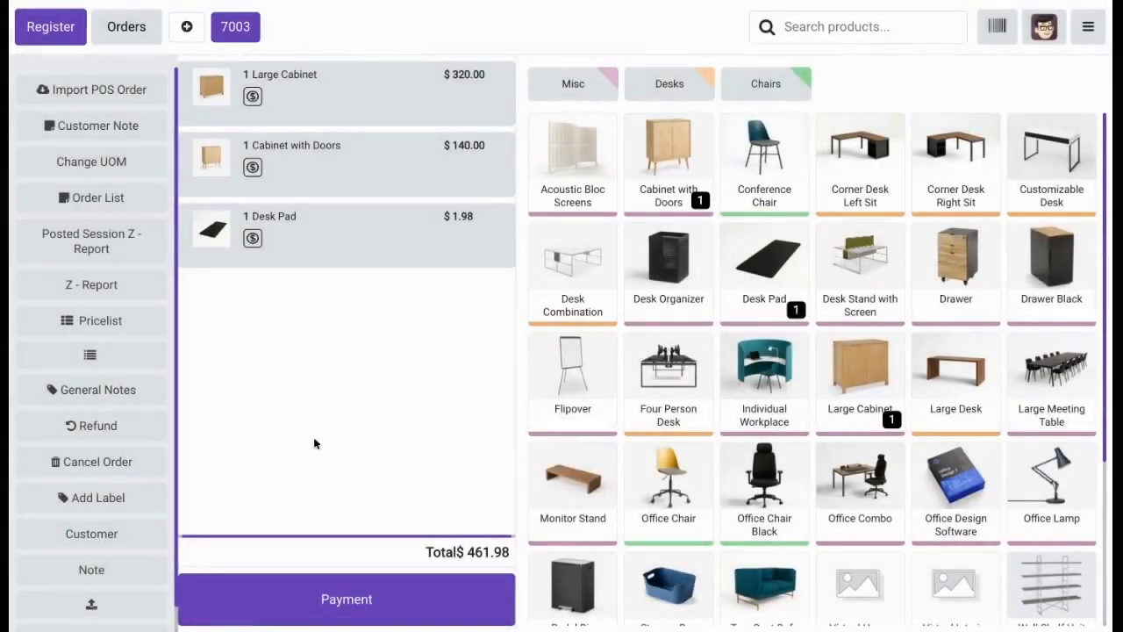
click(329, 600)
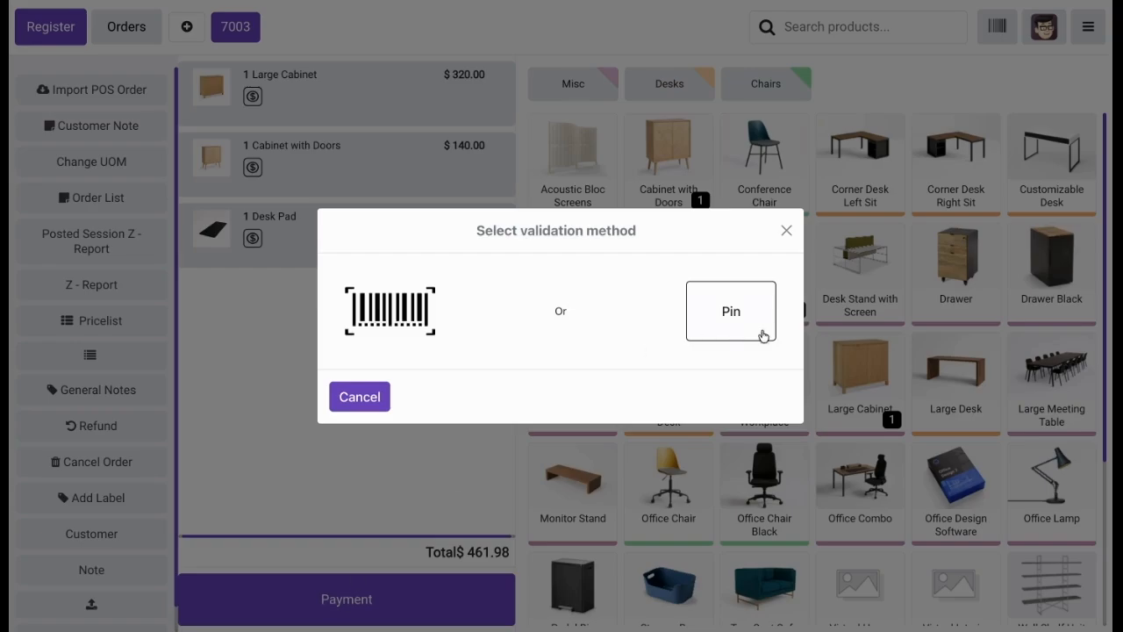
click(762, 336)
click(508, 279)
click(581, 277)
click(618, 277)
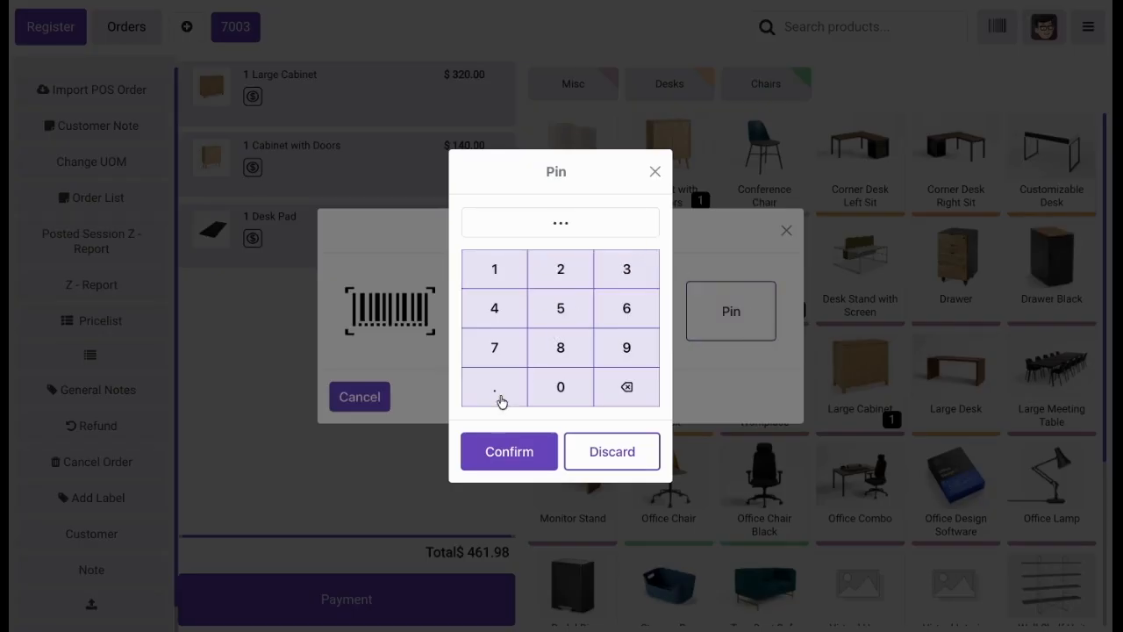
click(485, 444)
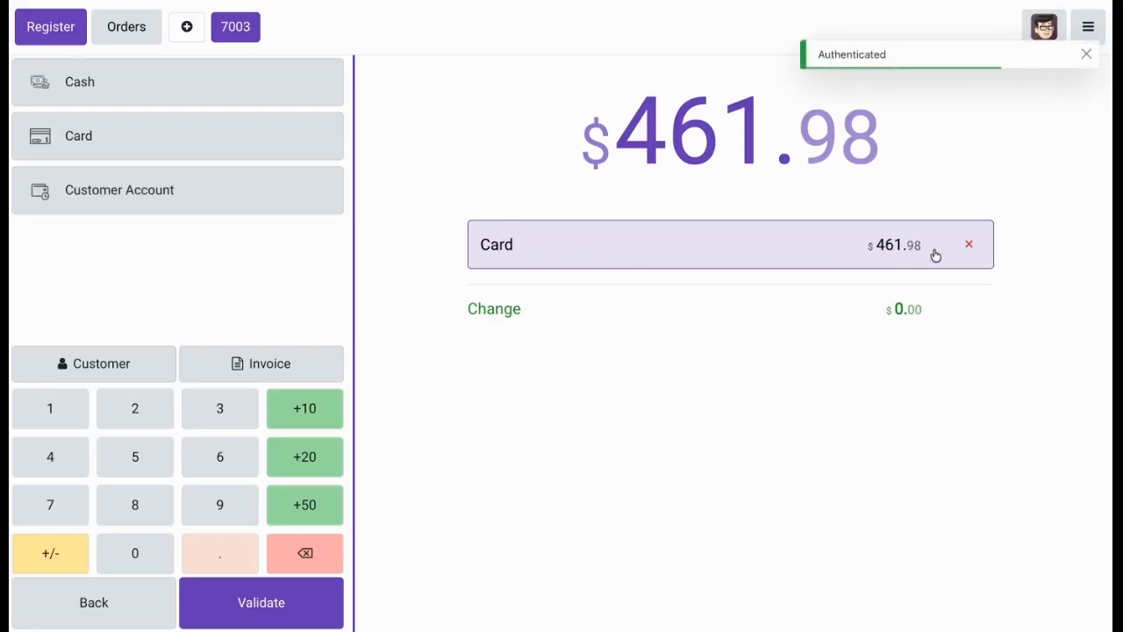
Remove and re-add the Card payment, authorizing it with the manager's PIN, then validate the order and start a new one.
click(968, 244)
click(198, 132)
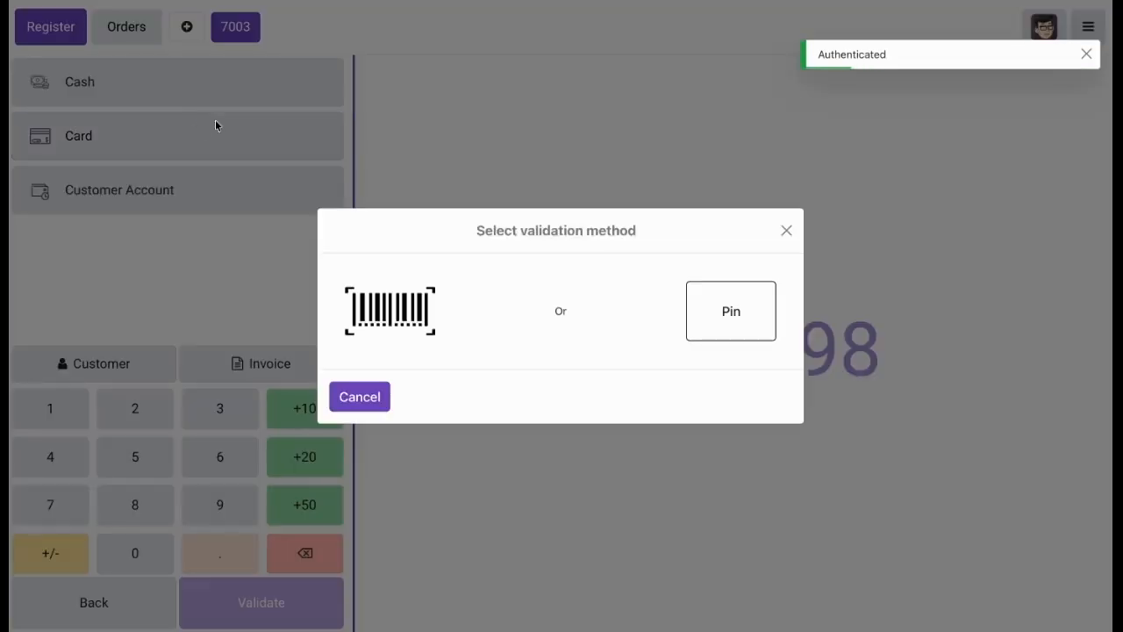
click(744, 342)
click(511, 279)
click(552, 278)
click(617, 271)
click(509, 452)
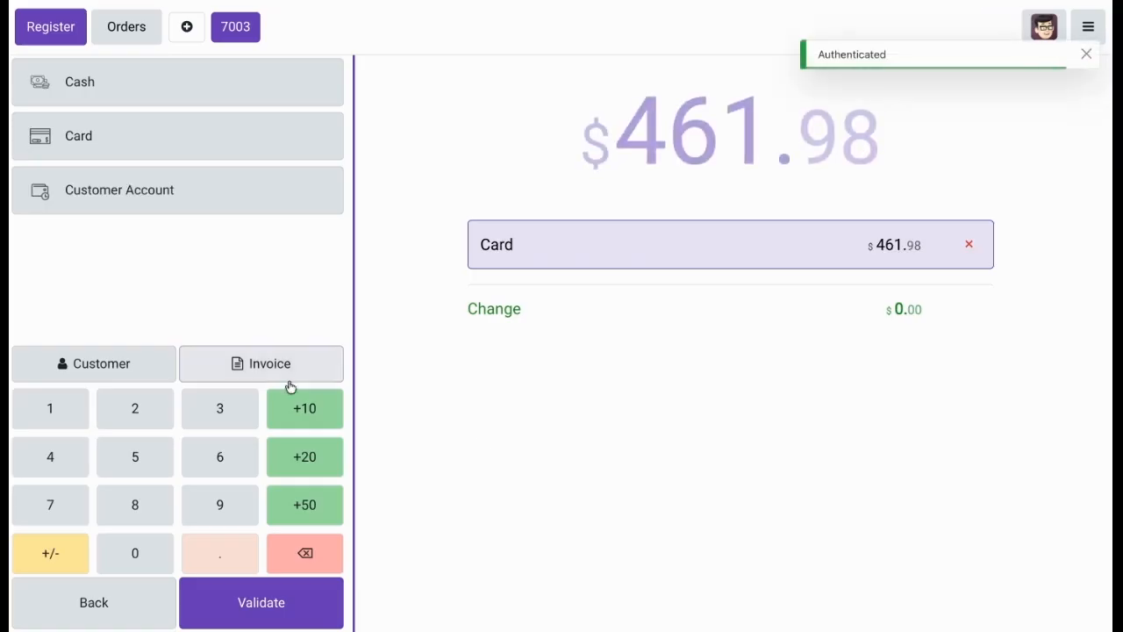
click(278, 586)
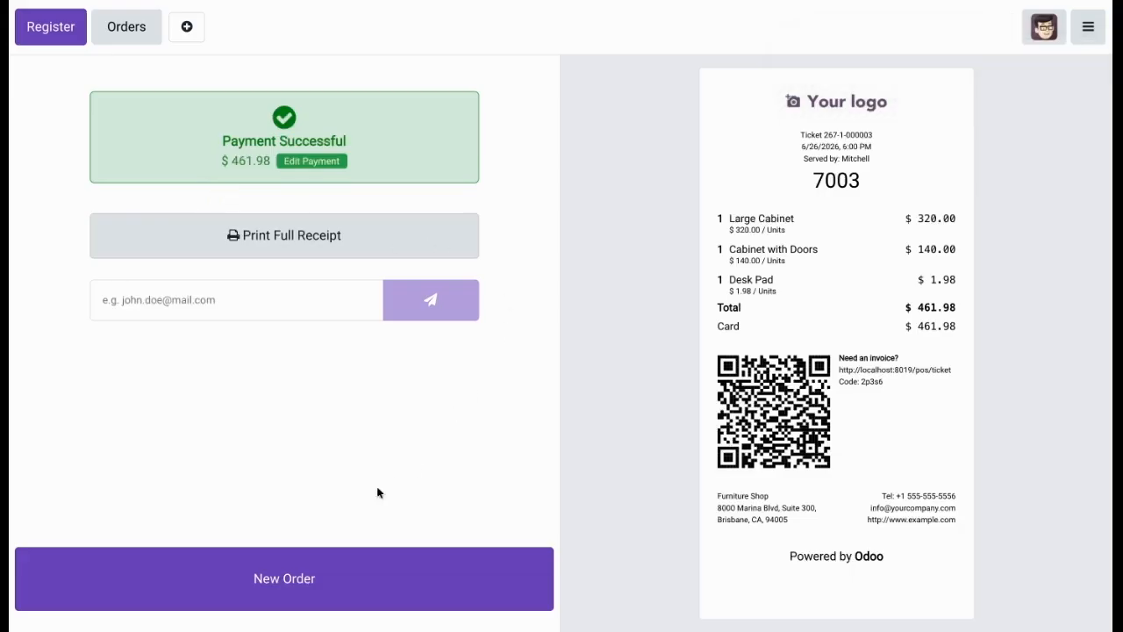
click(361, 587)
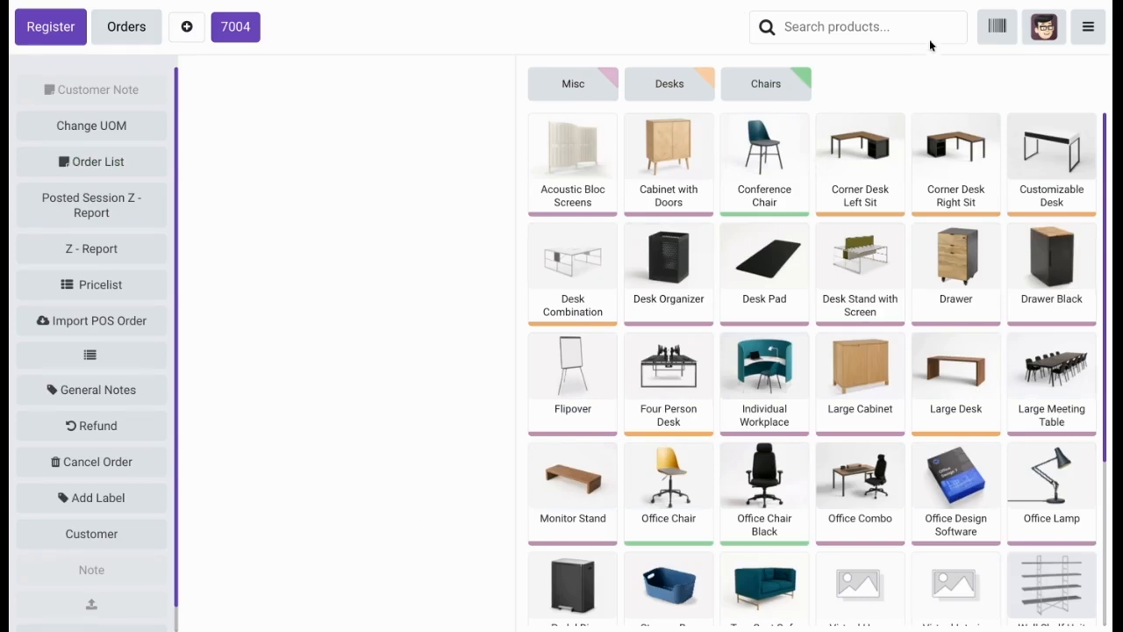
Return to the backend and review the POS Manager Validation options in the Furniture Shop settings.
click(1088, 24)
click(1035, 225)
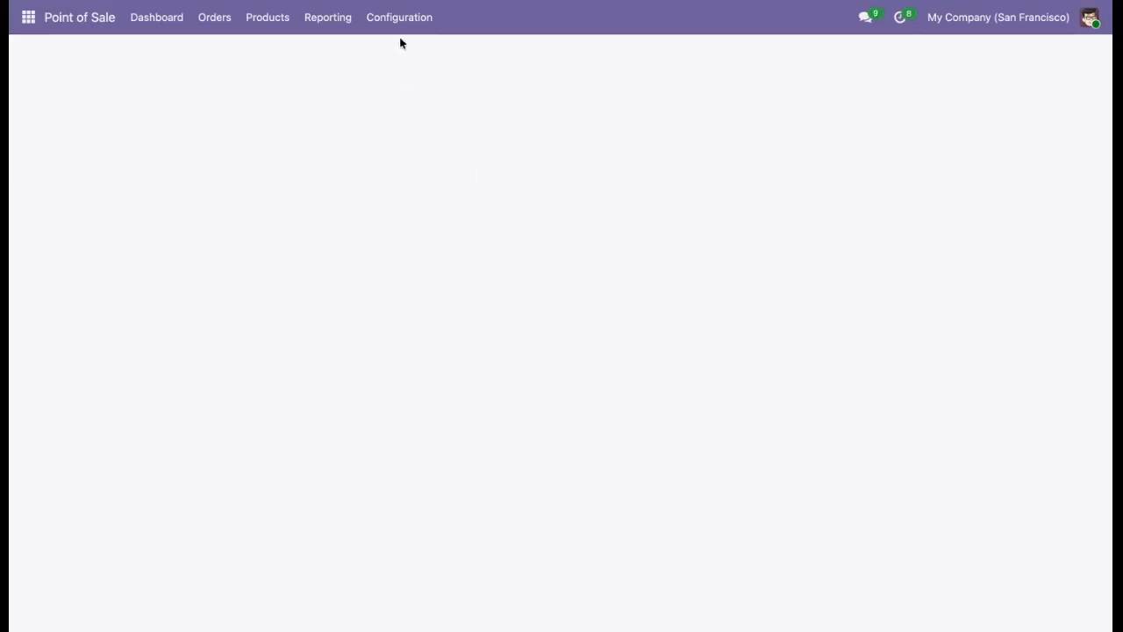
click(403, 33)
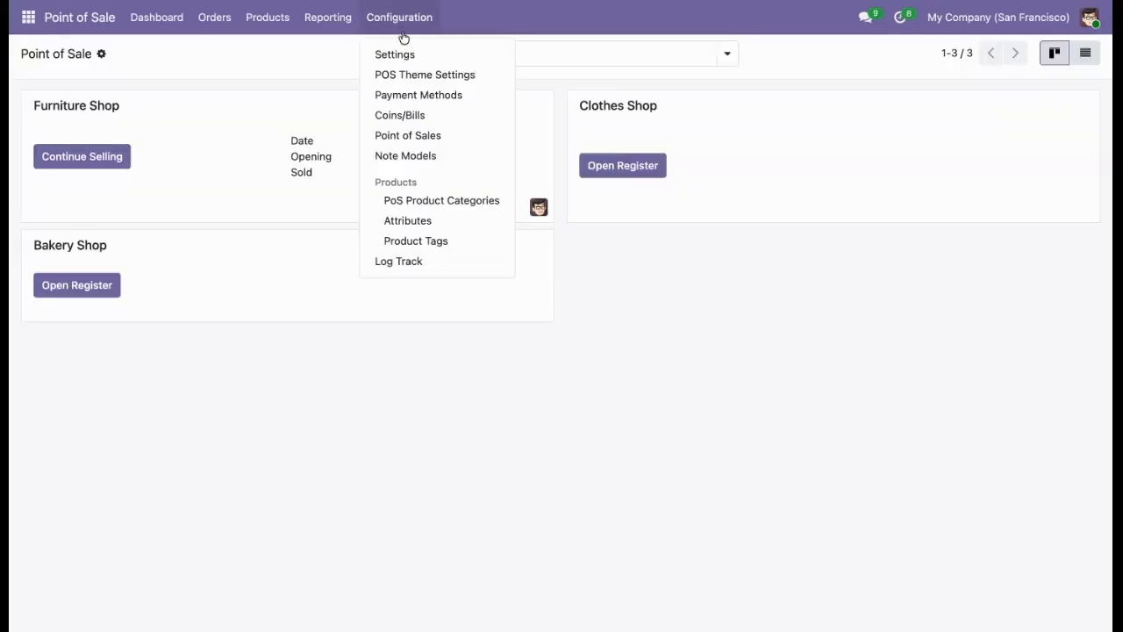
click(404, 53)
scroll(519, 299, down, 15)
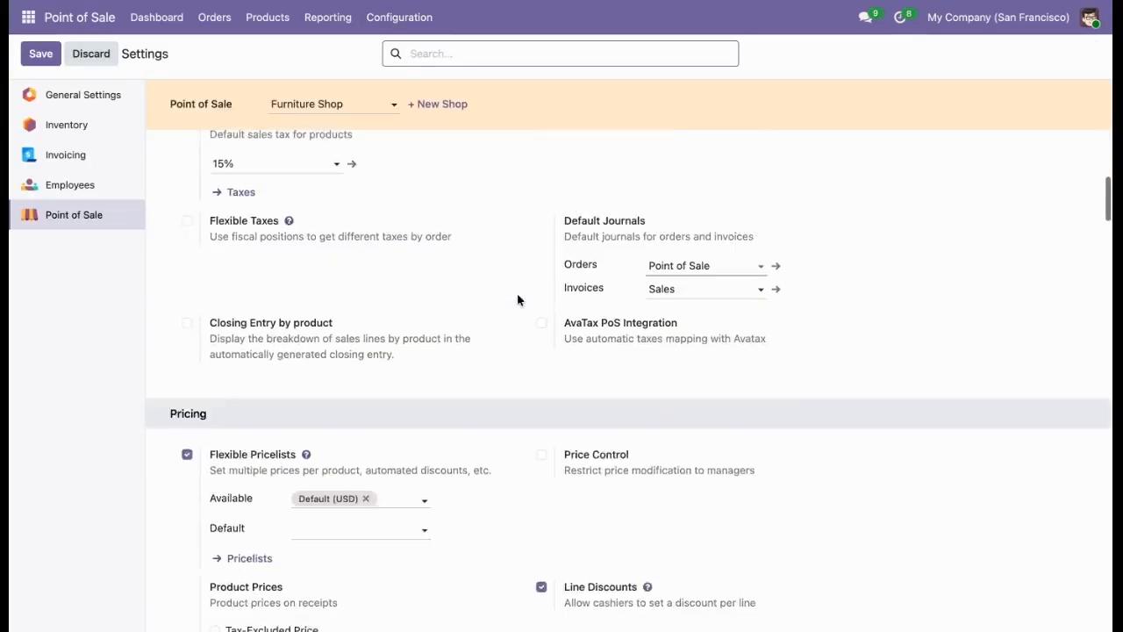
scroll(517, 300, down, 20)
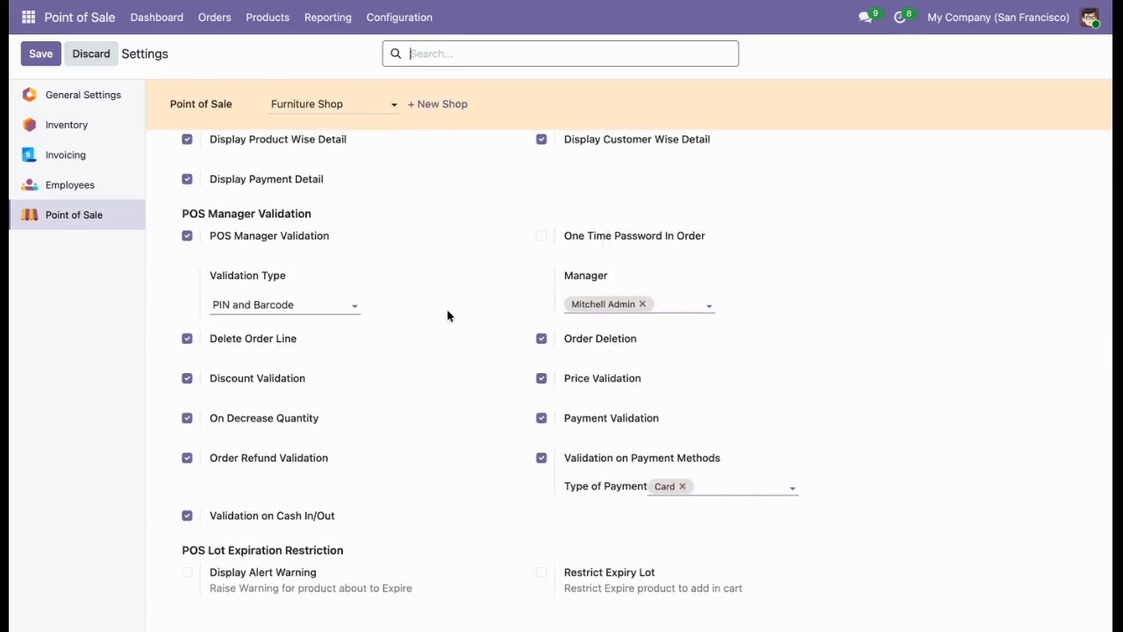
scroll(447, 316, up, 20)
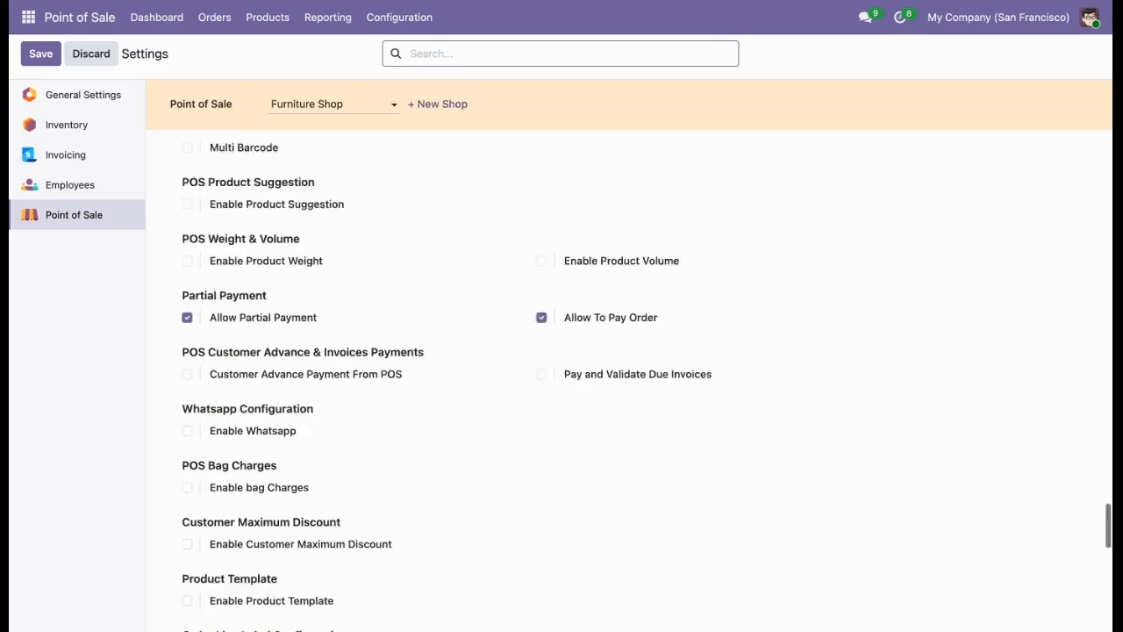